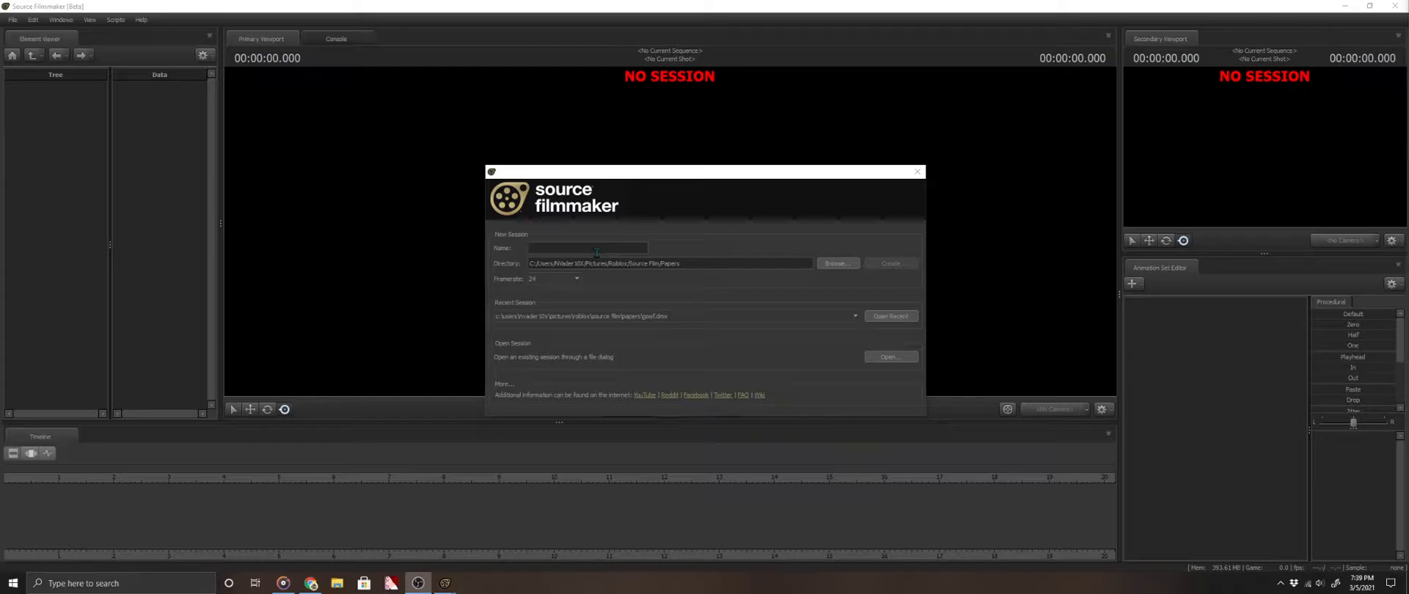
Create a new session named Tutorial with a framerate of 72.
{"action": "left_click", "coordinate": [590, 247]}
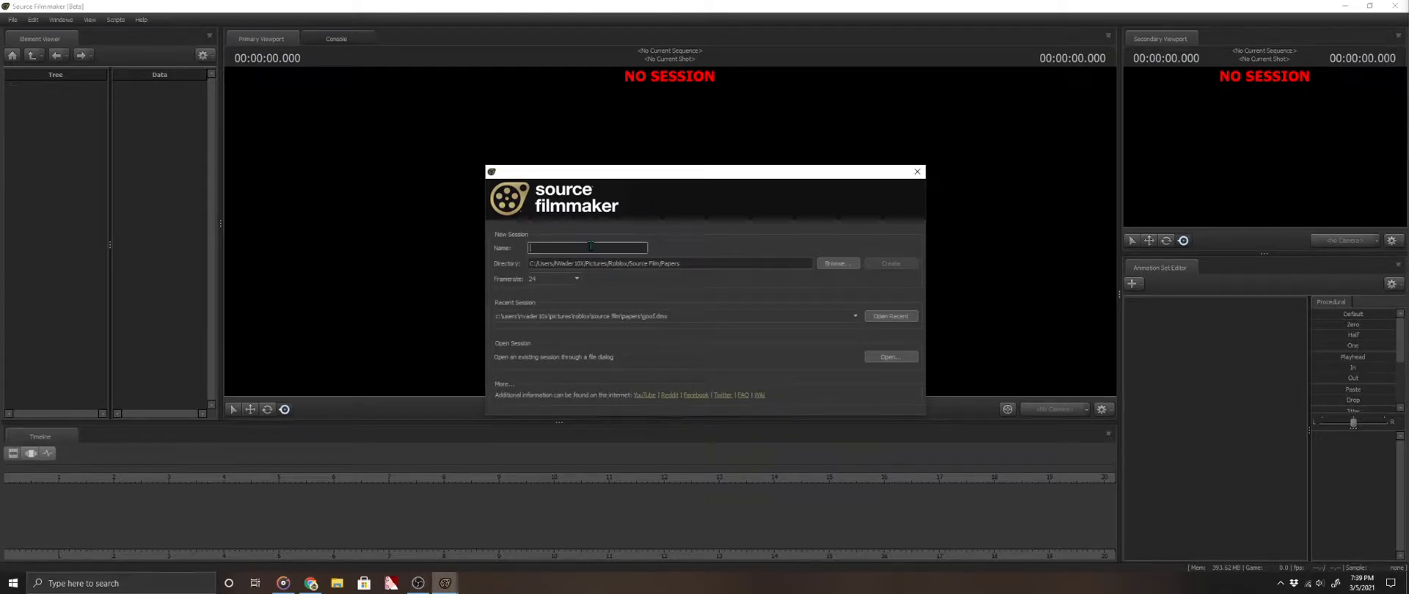
{"action": "type", "text": "Tutorial"}
{"action": "left_click", "coordinate": [547, 280]}
{"action": "left_click", "coordinate": [533, 354]}
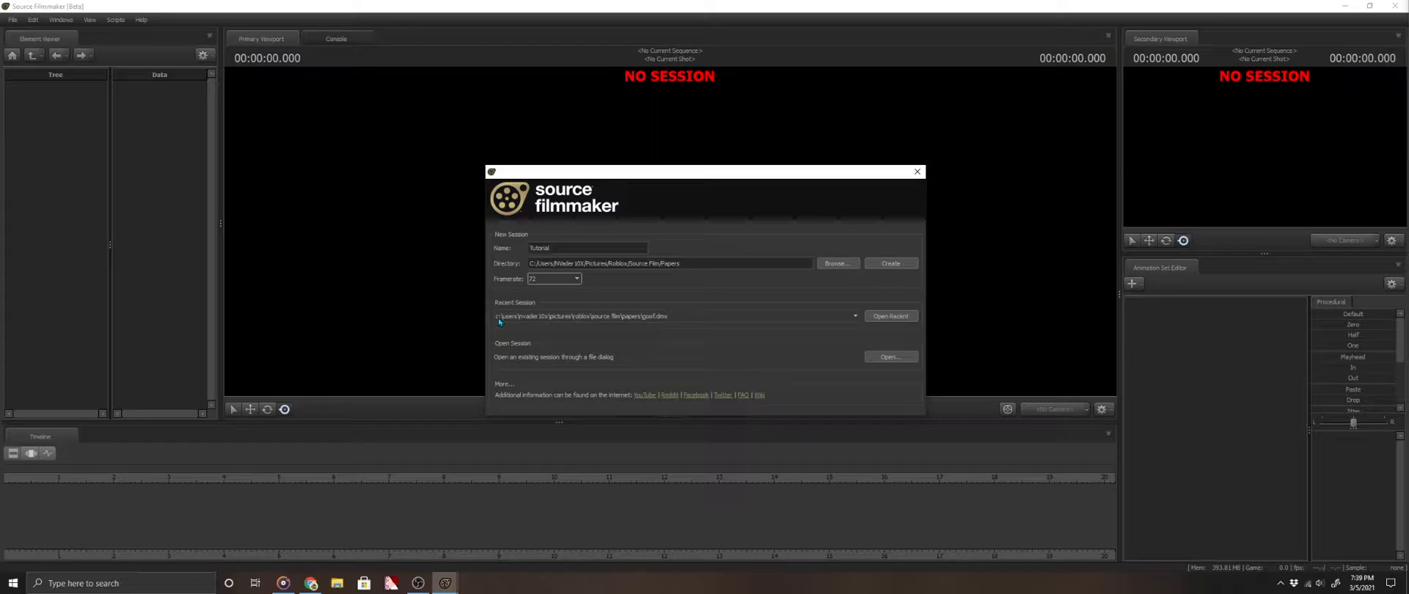
{"action": "left_click", "coordinate": [876, 266]}
Load the map stage.bsp into the session, filtering the map list by "stage".
{"action": "right_click", "coordinate": [648, 217]}
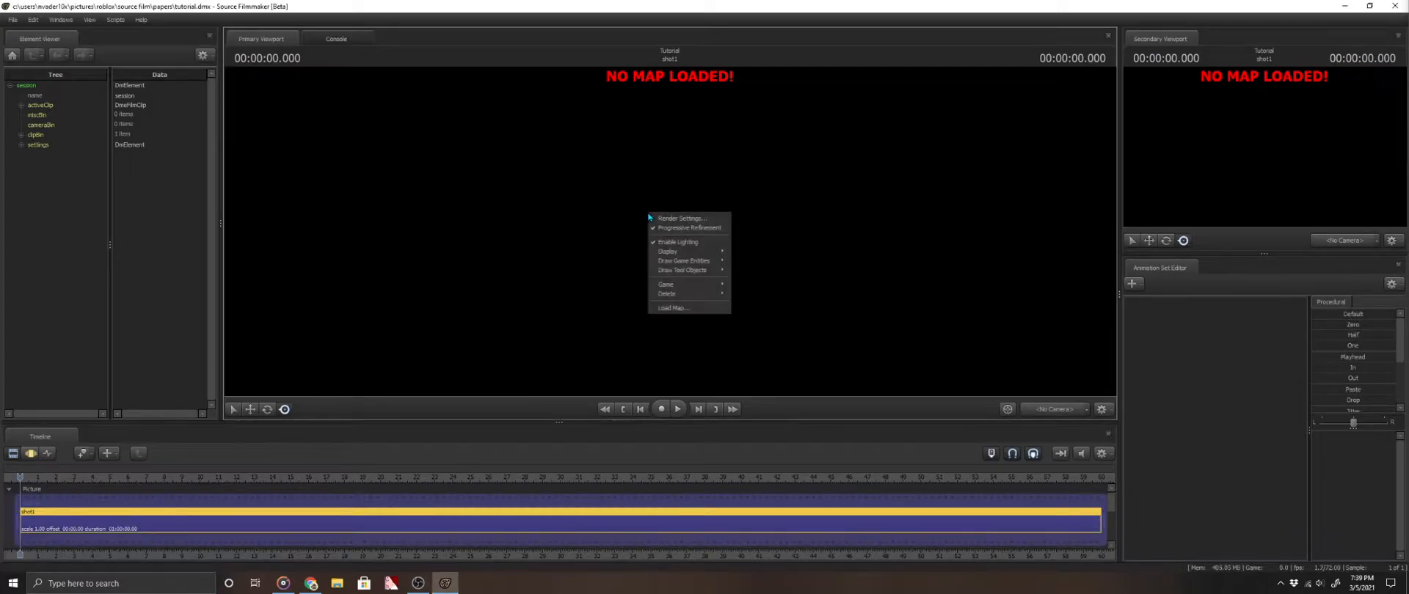
{"action": "left_click", "coordinate": [667, 312]}
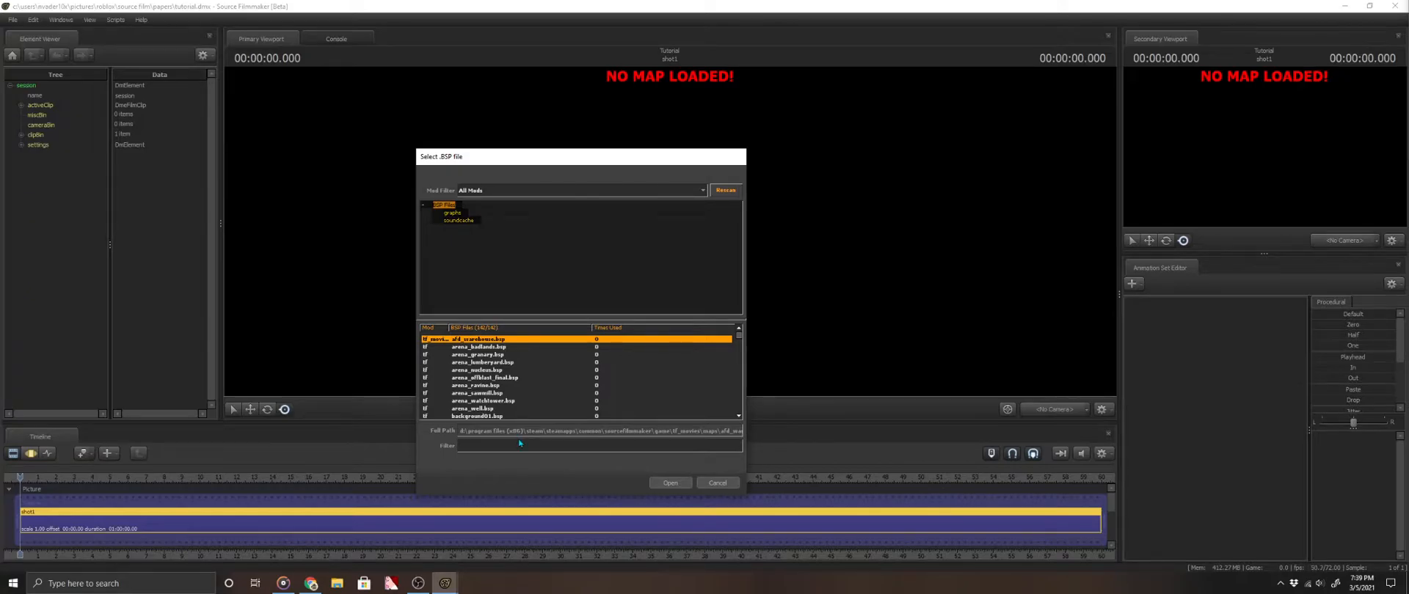
{"action": "type", "text": "stage"}
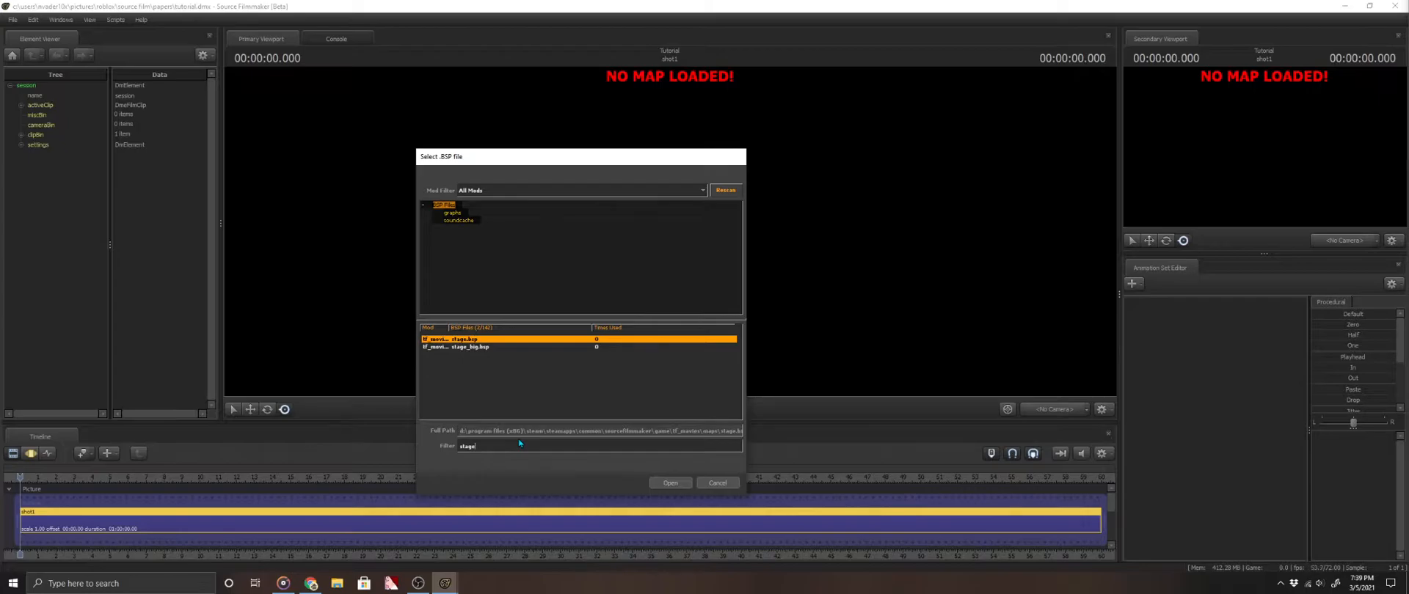
{"action": "key", "text": "Return"}
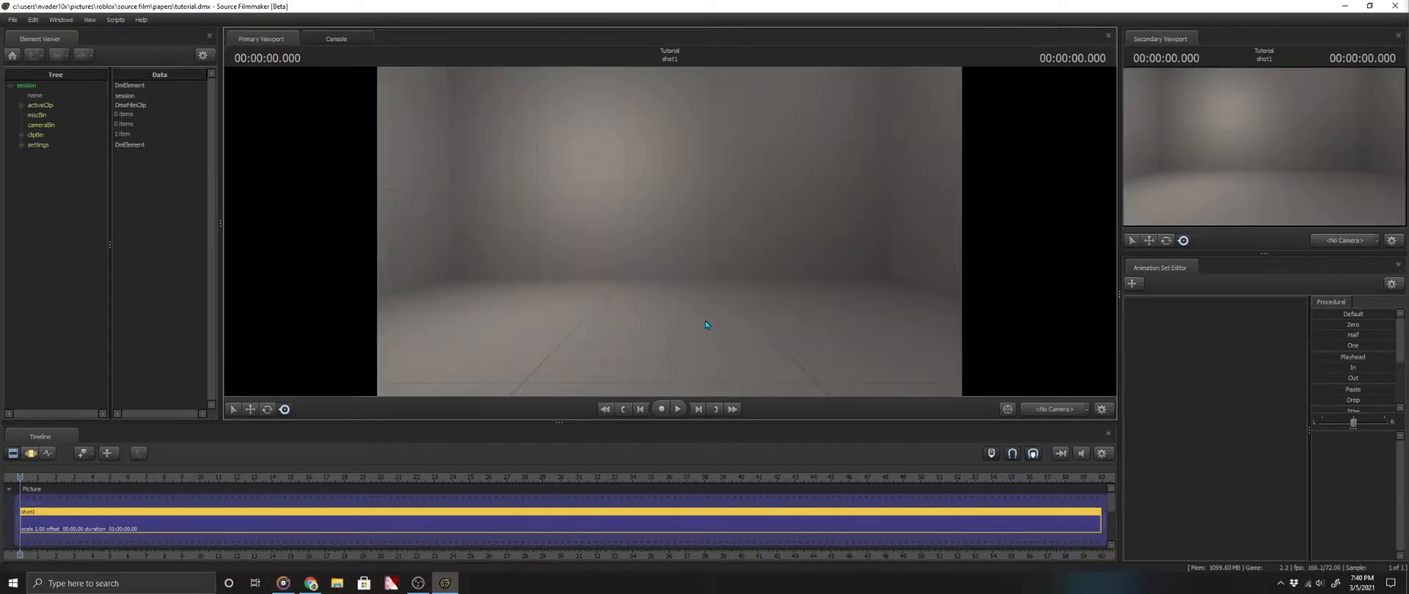
Create a new scene camera and add an animation set for the existing camera1 element.
{"action": "left_click", "coordinate": [1054, 409]}
{"action": "left_click", "coordinate": [1146, 451]}
{"action": "right_click", "coordinate": [1151, 358]}
{"action": "left_click", "coordinate": [1223, 383]}
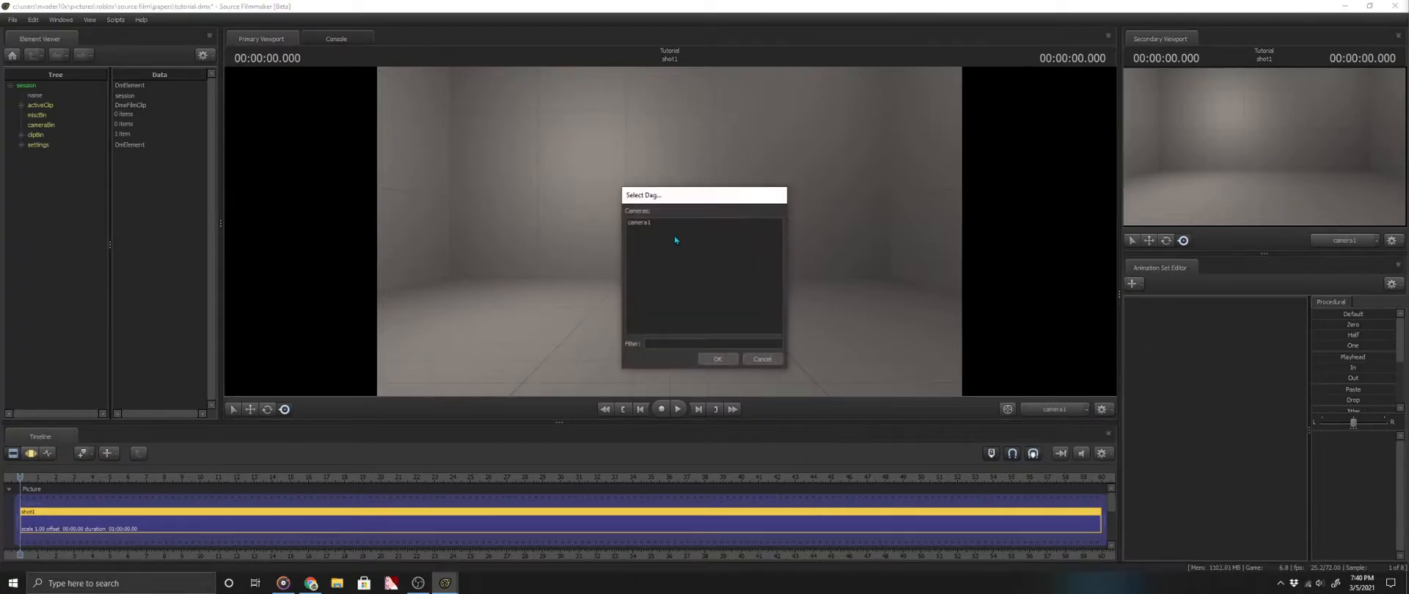
{"action": "left_click", "coordinate": [639, 223]}
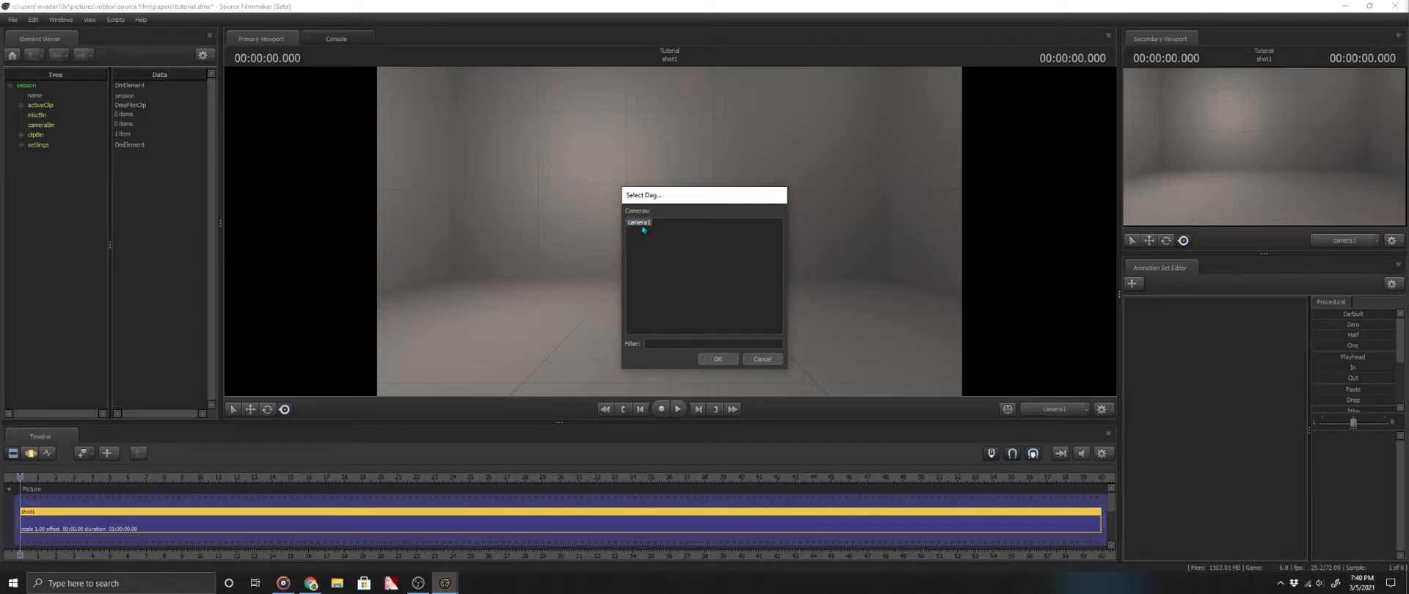
{"action": "left_click", "coordinate": [722, 360]}
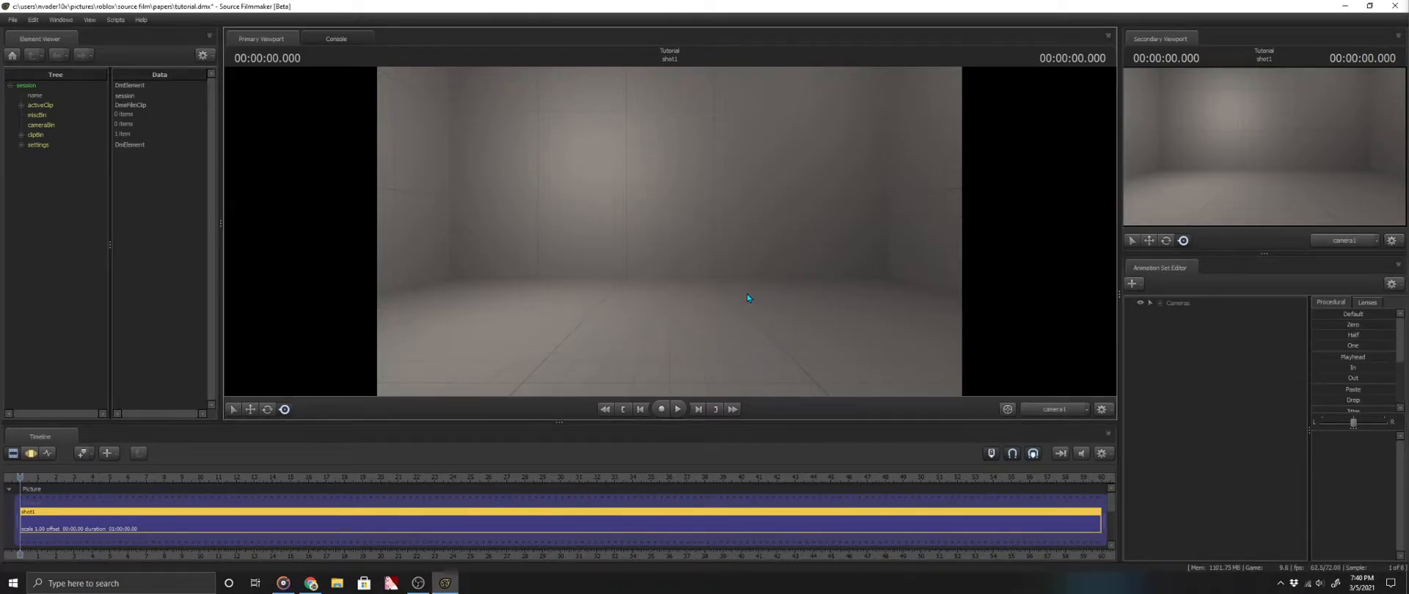
Frame the round red platform with camera1 by repositioning the camera and narrowing its field of view.
{"action": "left_click", "coordinate": [705, 308]}
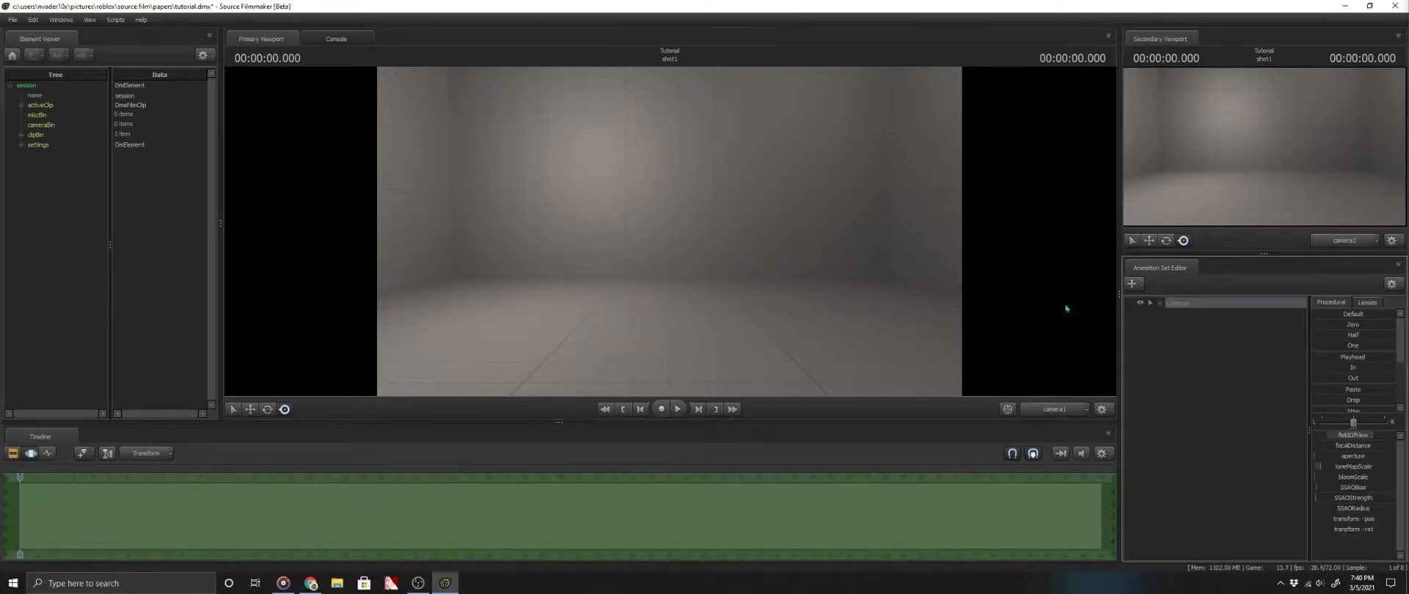
{"action": "left_click", "coordinate": [1178, 302]}
{"action": "key", "text": "w"}
{"action": "left_click_drag", "start_coordinate": [670, 231], "coordinate": [651, 156]}
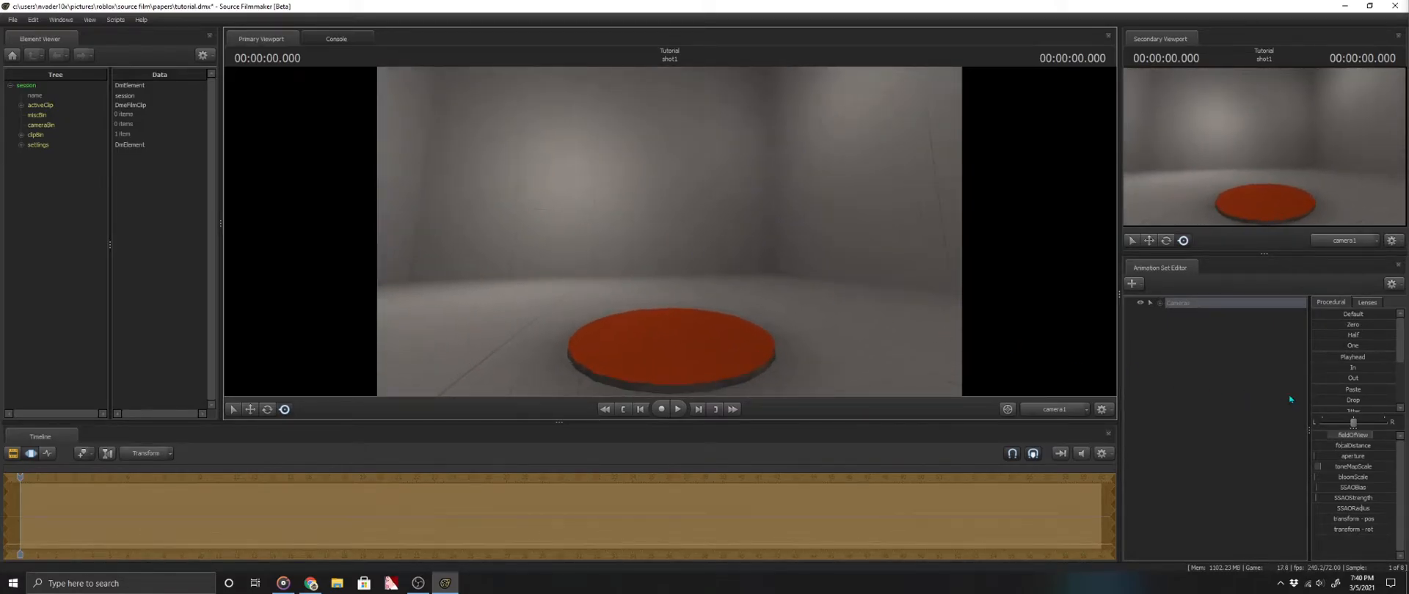
{"action": "right_click", "coordinate": [1336, 434]}
{"action": "left_click", "coordinate": [1350, 440]}
{"action": "left_click_drag", "start_coordinate": [880, 294], "coordinate": [878, 323]}
{"action": "key", "text": "s"}
{"action": "key", "text": "w"}
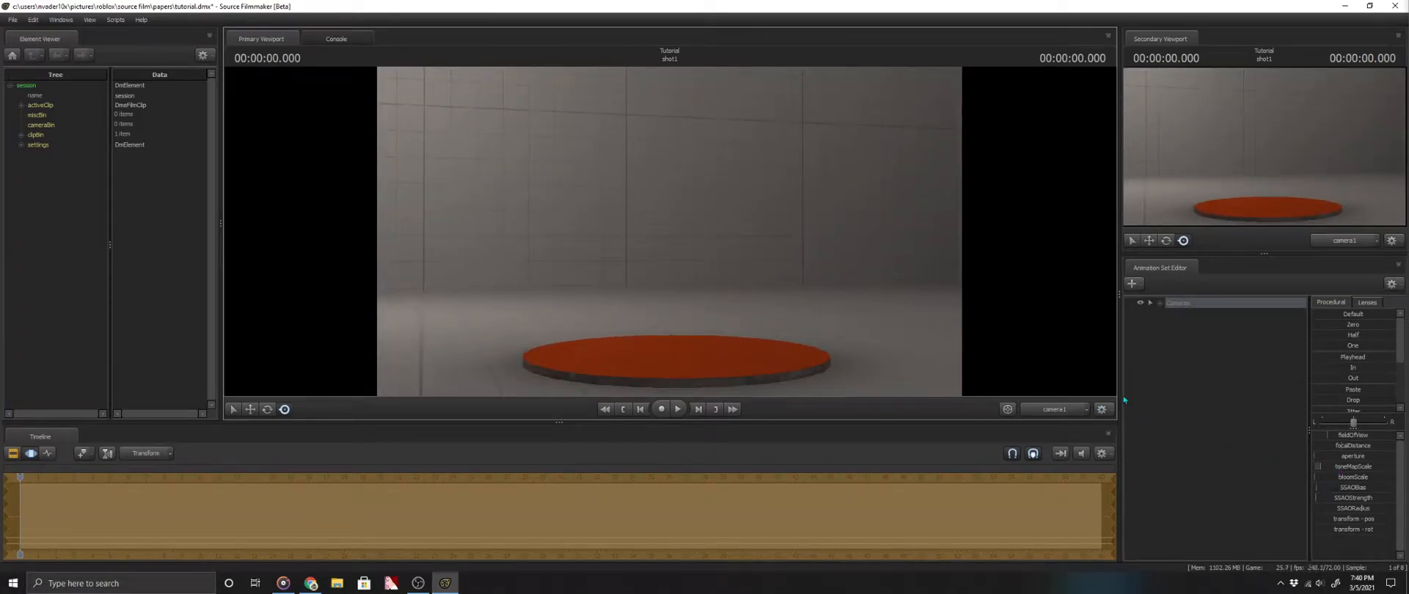
Show camera1's camera element in the Element Viewer and open its SSAOTint colour.
{"action": "left_click", "coordinate": [1193, 301]}
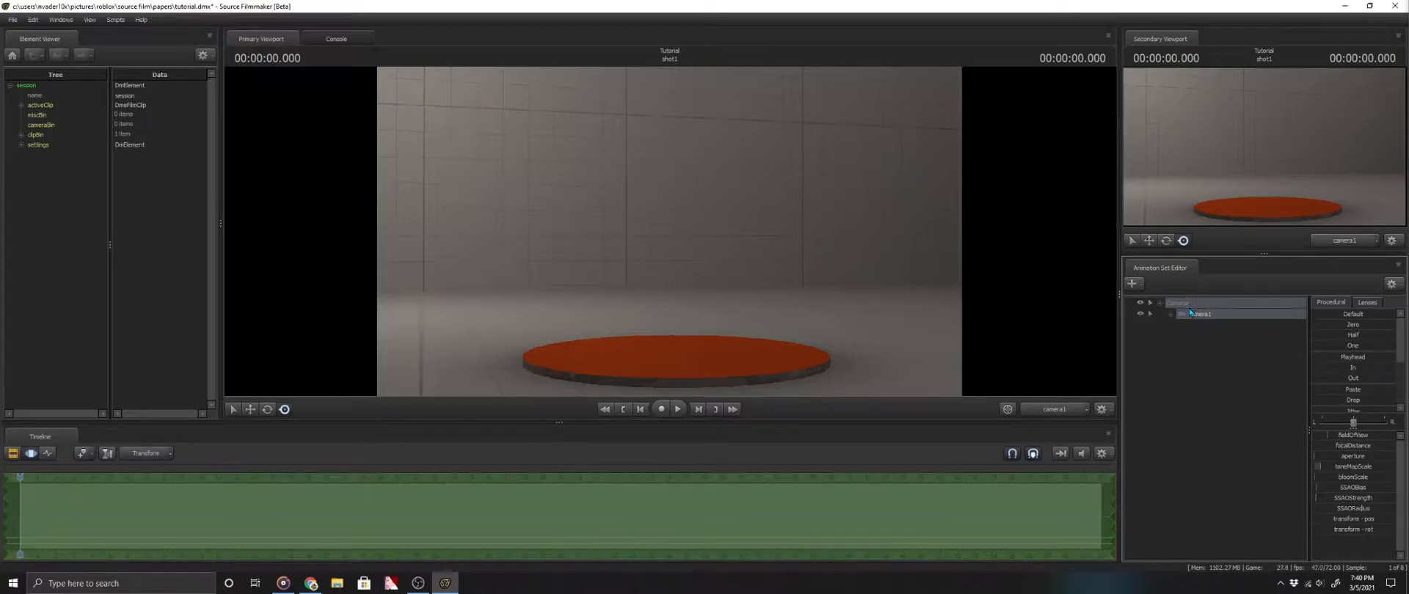
{"action": "right_click", "coordinate": [1196, 314]}
{"action": "mouse_move", "coordinate": [1240, 377]}
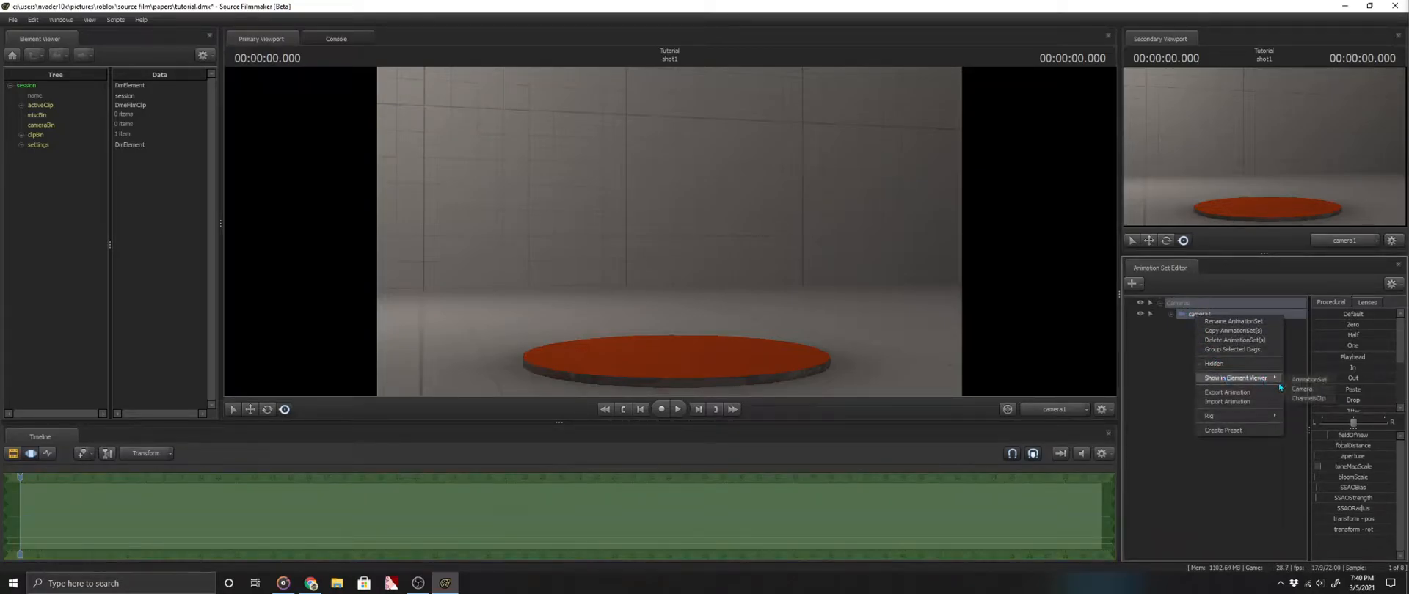
{"action": "left_click", "coordinate": [1307, 394]}
{"action": "left_click", "coordinate": [138, 264]}
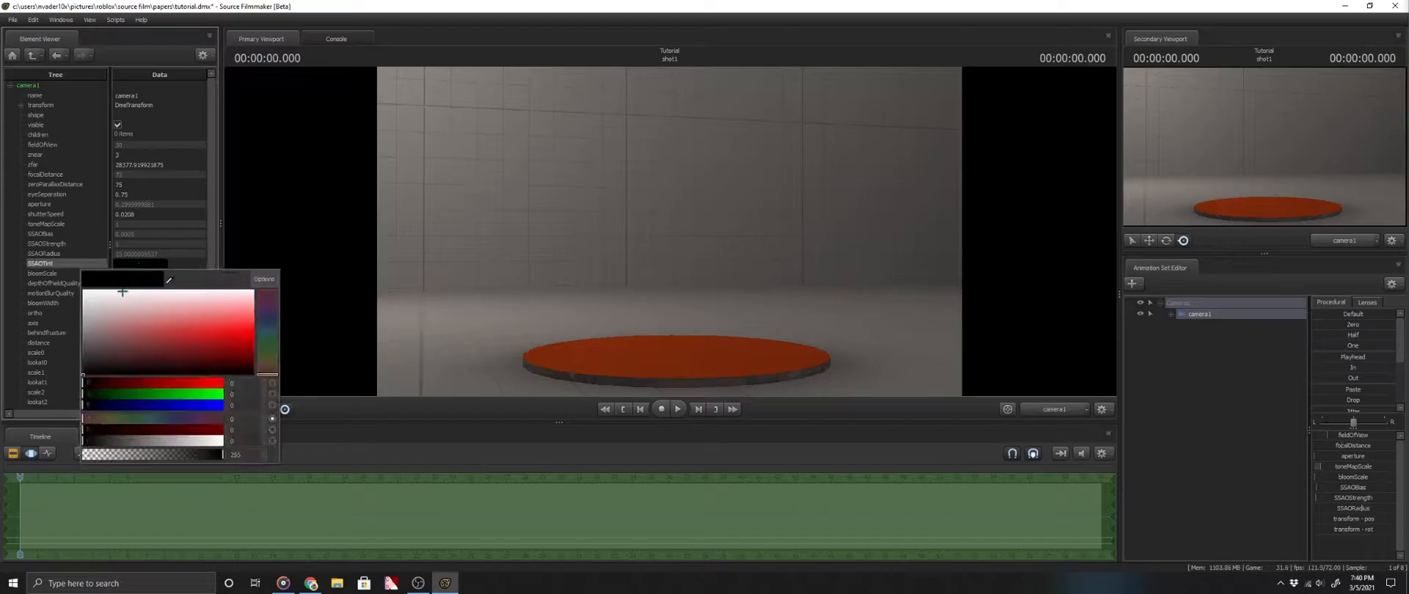
{"action": "left_click", "coordinate": [1006, 341]}
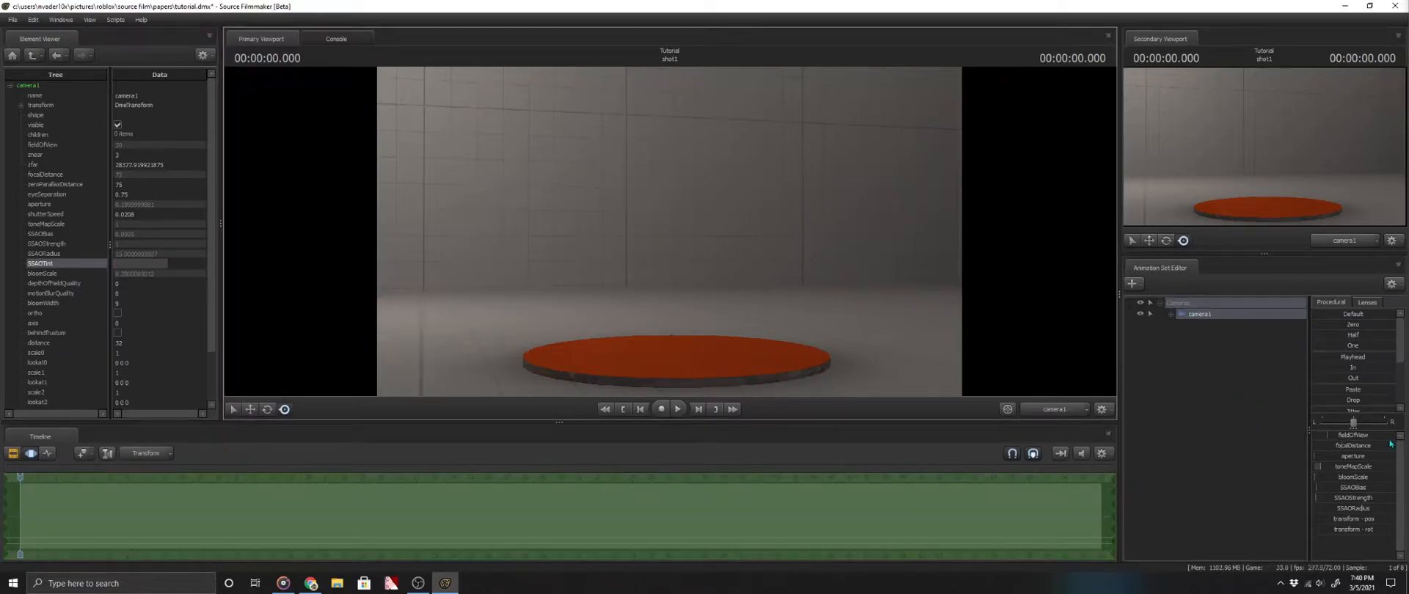
Adjust camera1's aperture, SSAO bias and SSAO strength, and switch the primary viewport to the work camera.
{"action": "left_click_drag", "start_coordinate": [1339, 487], "coordinate": [1379, 457]}
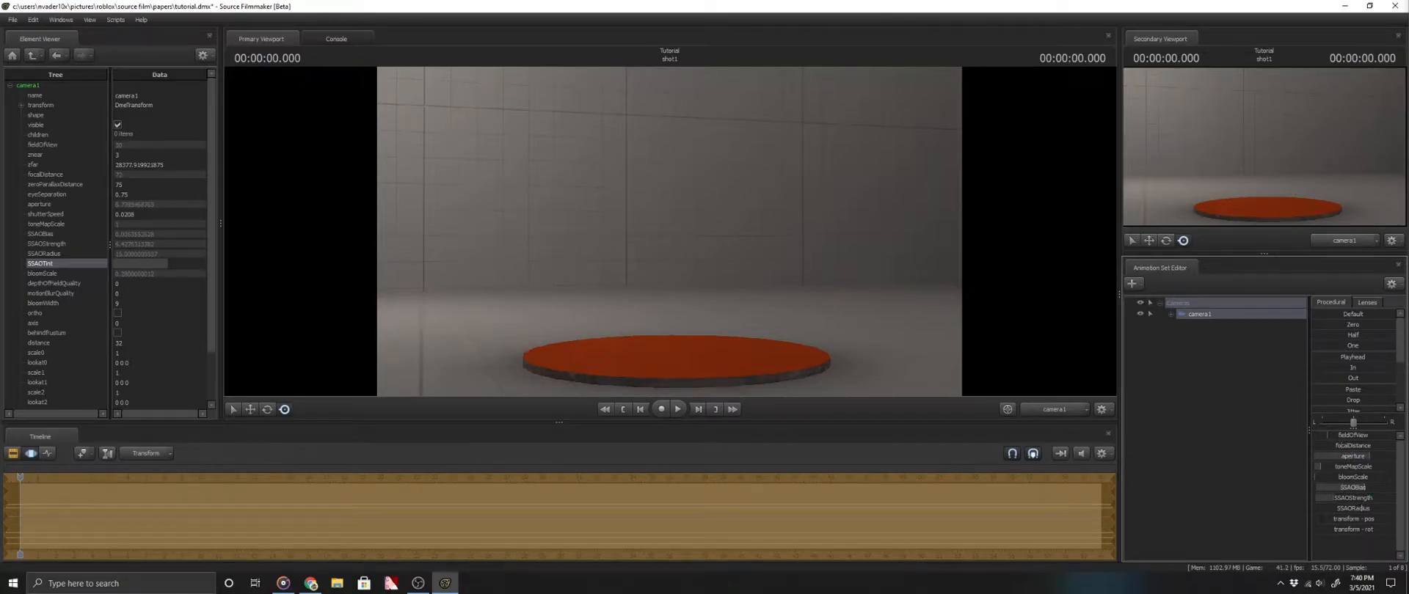
{"action": "left_click", "coordinate": [1277, 441]}
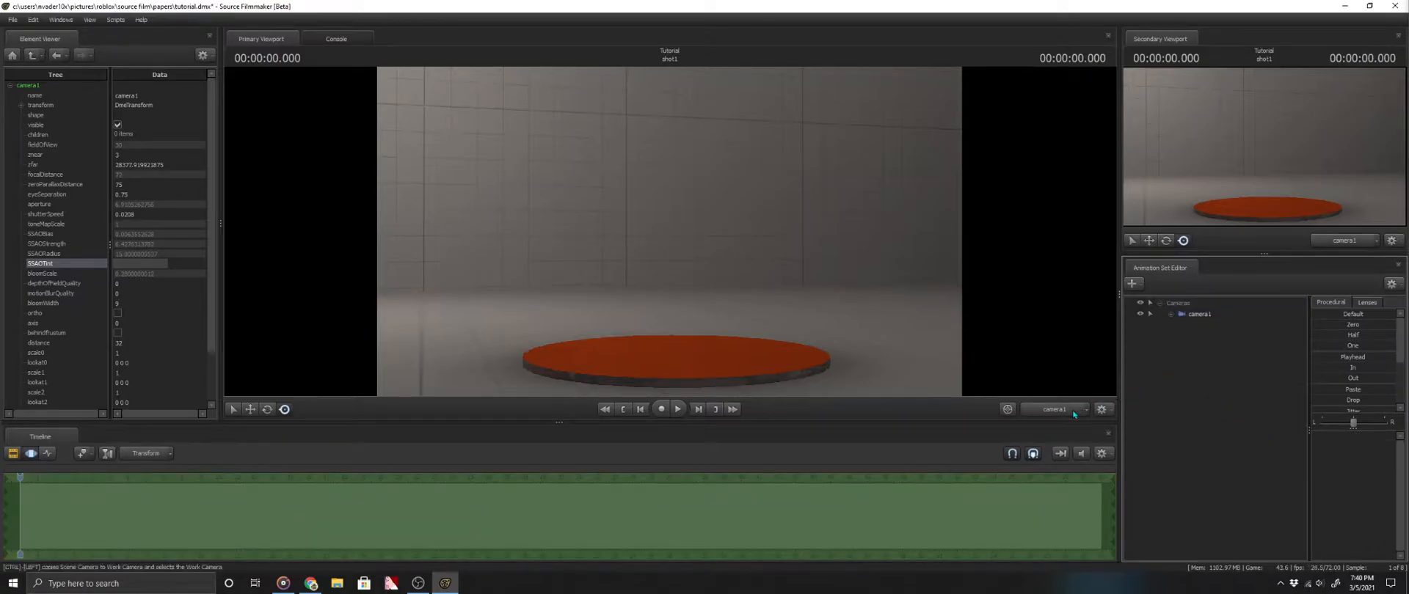
{"action": "key", "text": "F4"}
{"action": "left_click_drag", "start_coordinate": [715, 273], "coordinate": [834, 268]}
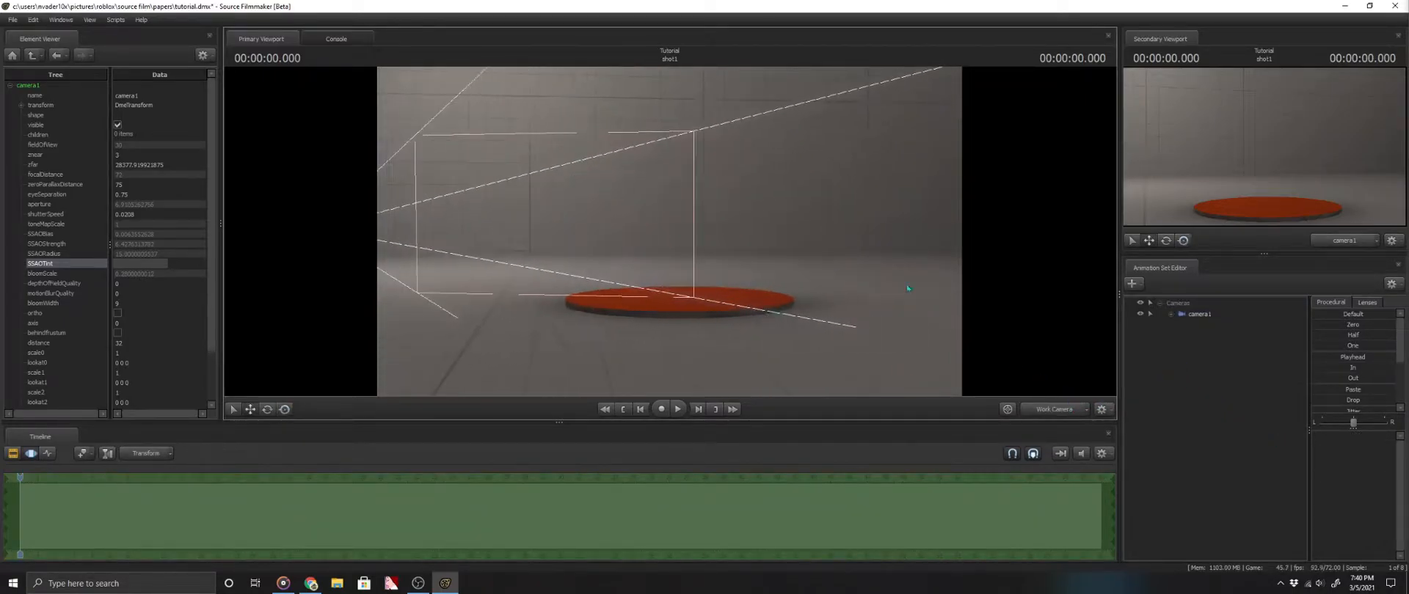
Start an animation set for a new model, clear the model filter and browse the model folders, including enhanced_ponies.
{"action": "right_click", "coordinate": [1176, 328]}
{"action": "left_click", "coordinate": [1196, 352]}
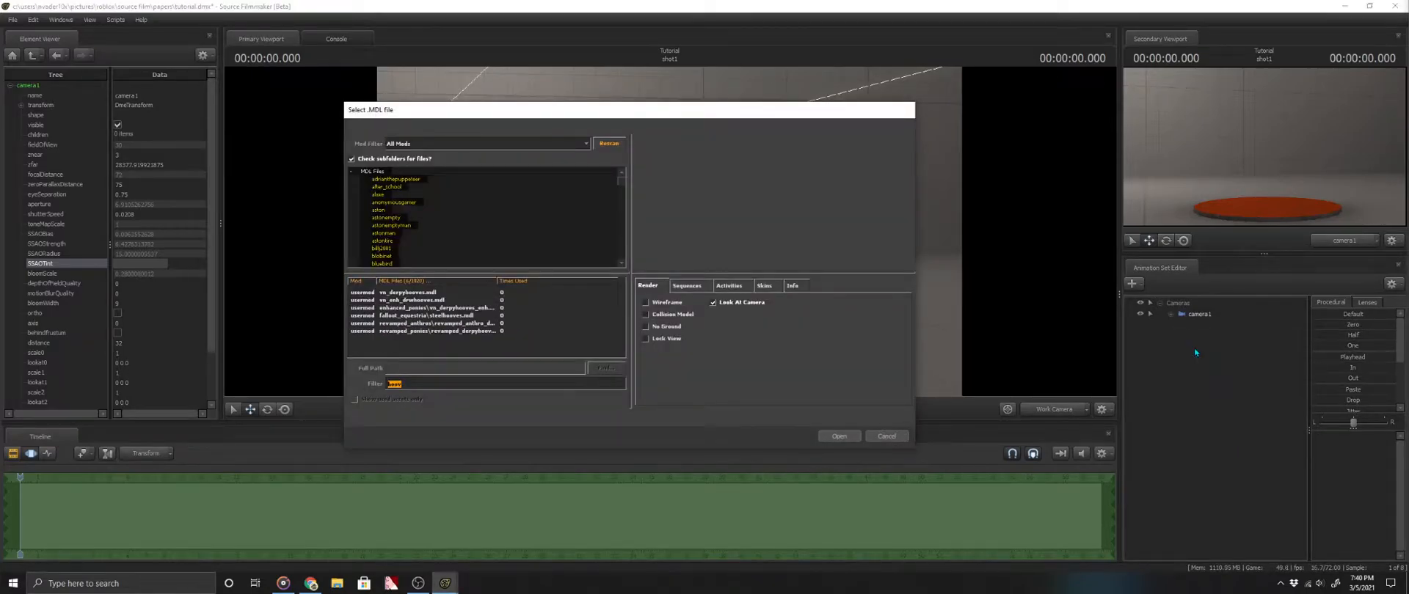
{"action": "key", "text": "BackSpace"}
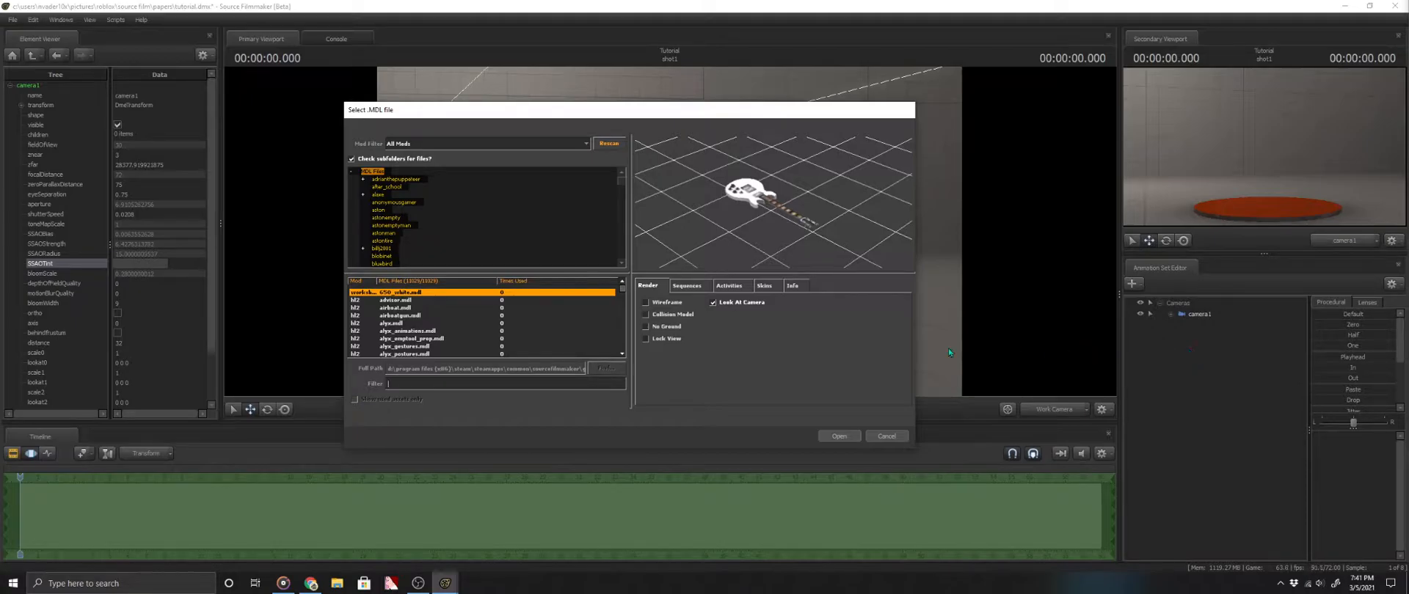
{"action": "scroll", "coordinate": [400, 225], "scroll_direction": "down", "scroll_amount": 10}
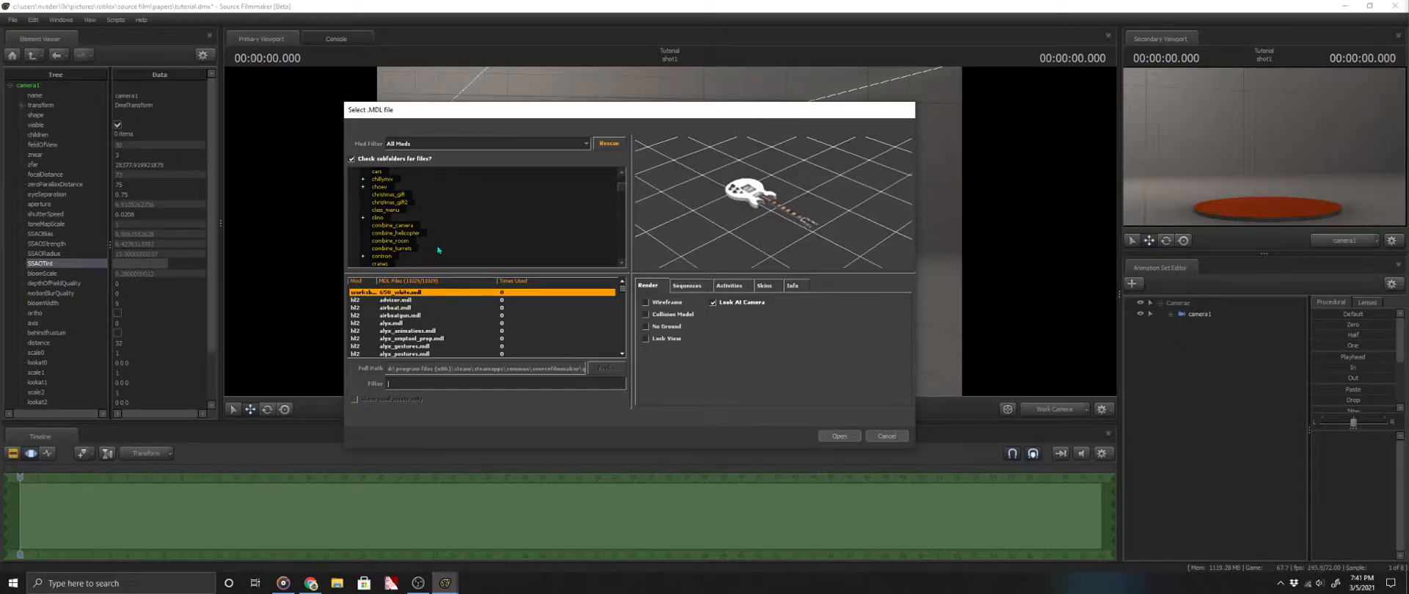
{"action": "scroll", "coordinate": [394, 248], "scroll_direction": "down", "scroll_amount": 4}
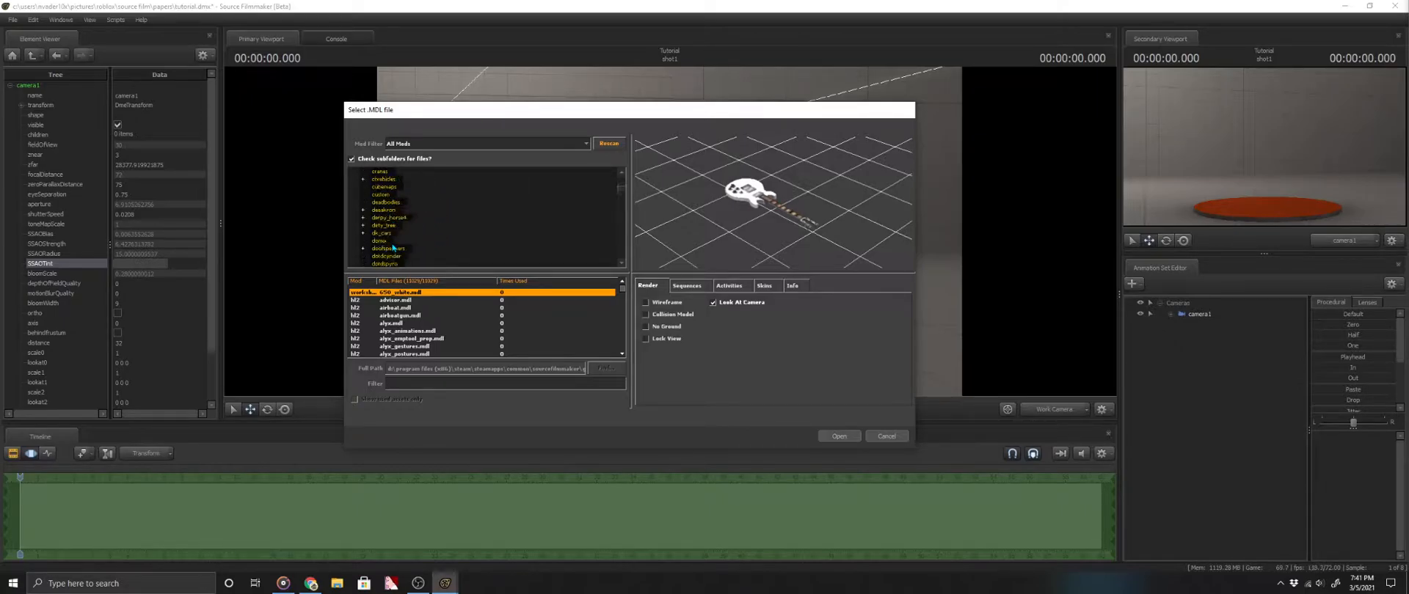
{"action": "scroll", "coordinate": [404, 225], "scroll_direction": "down", "scroll_amount": 5}
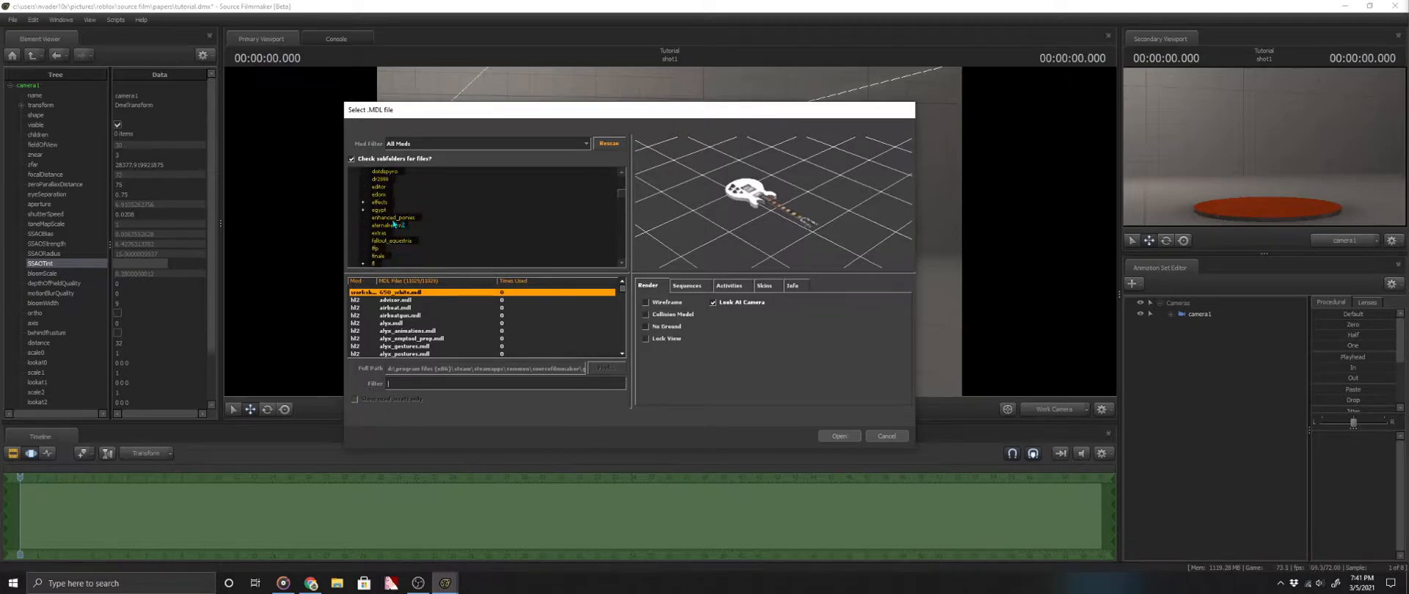
{"action": "left_click", "coordinate": [394, 219]}
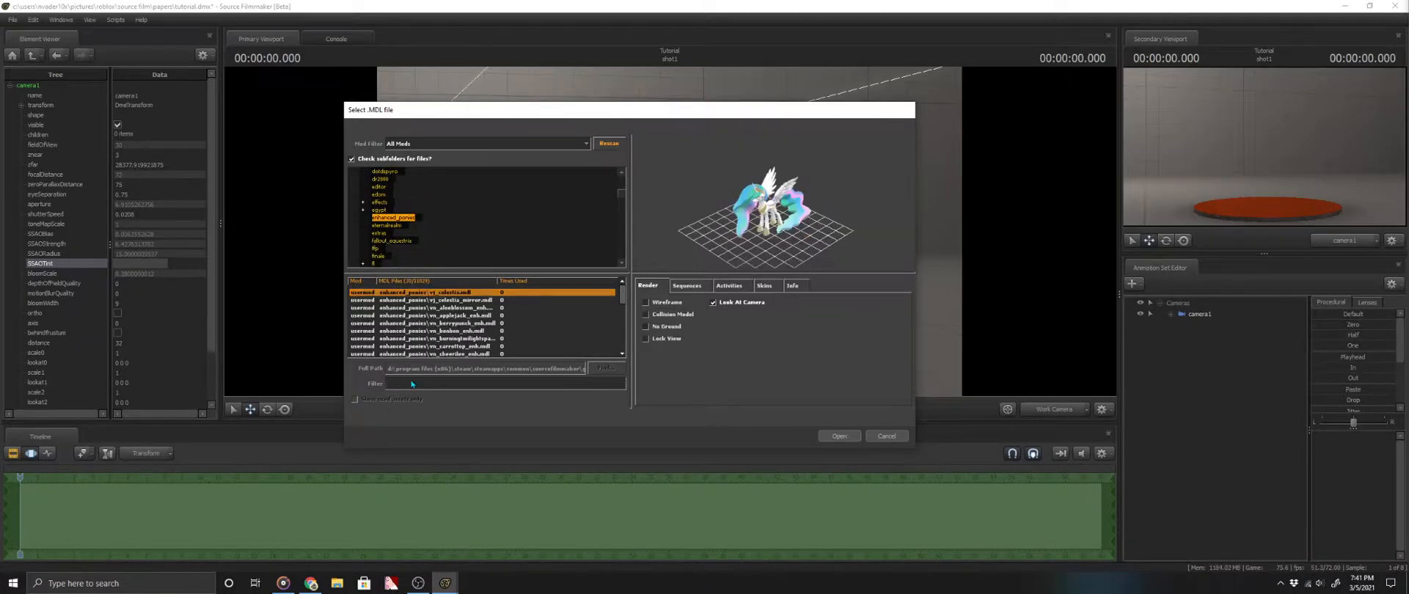
{"action": "scroll", "coordinate": [389, 195], "scroll_direction": "up", "scroll_amount": 5}
{"action": "scroll", "coordinate": [388, 194], "scroll_direction": "up", "scroll_amount": 10}
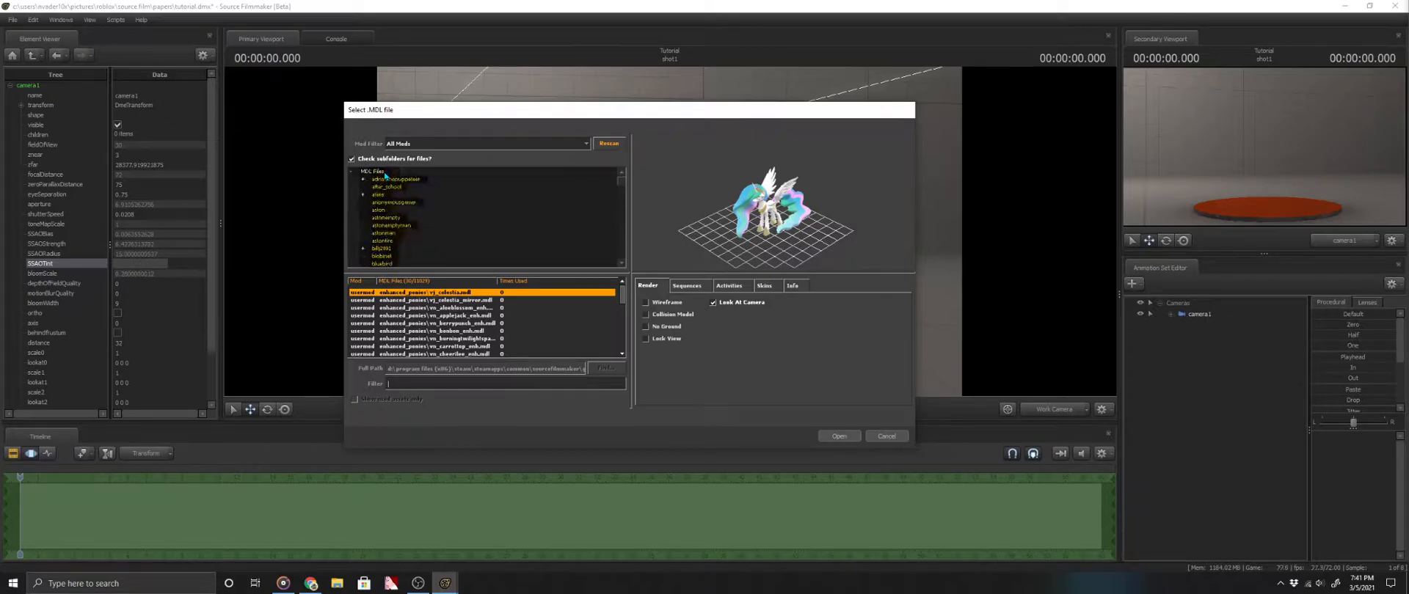
{"action": "left_click", "coordinate": [378, 173]}
{"action": "scroll", "coordinate": [402, 307], "scroll_direction": "down", "scroll_amount": 5}
{"action": "scroll", "coordinate": [385, 239], "scroll_direction": "down", "scroll_amount": 8}
{"action": "scroll", "coordinate": [384, 238], "scroll_direction": "down", "scroll_amount": 20}
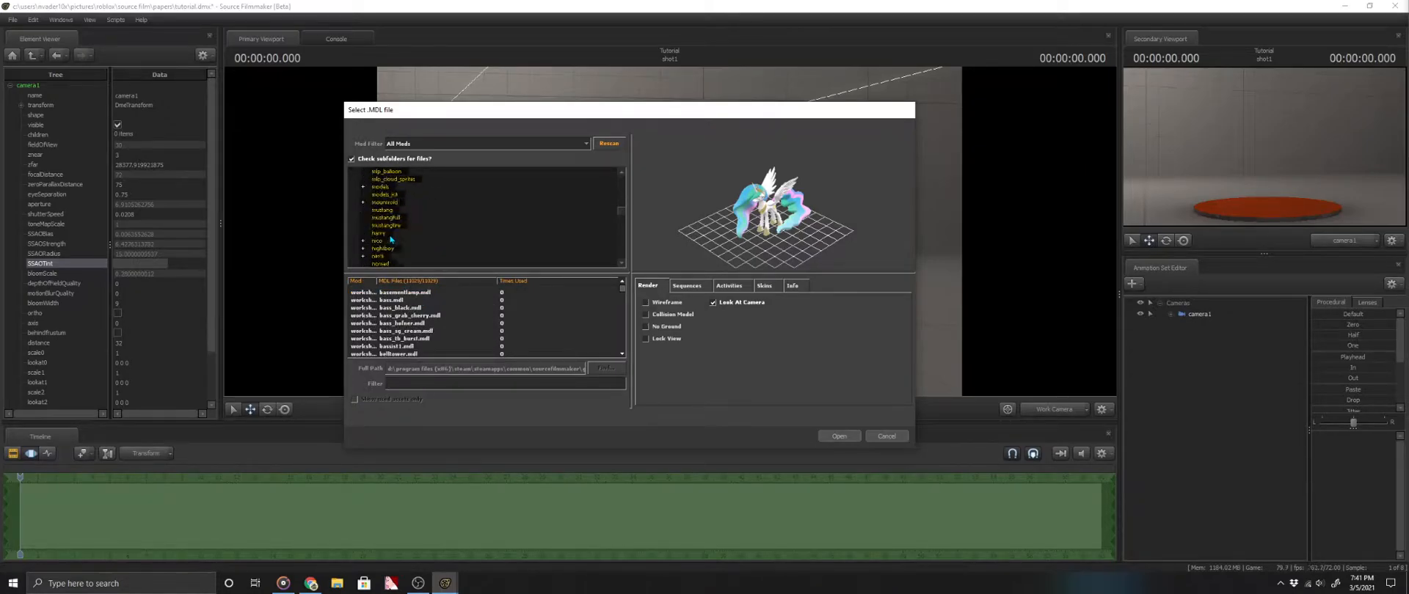
{"action": "scroll", "coordinate": [384, 242], "scroll_direction": "down", "scroll_amount": 10}
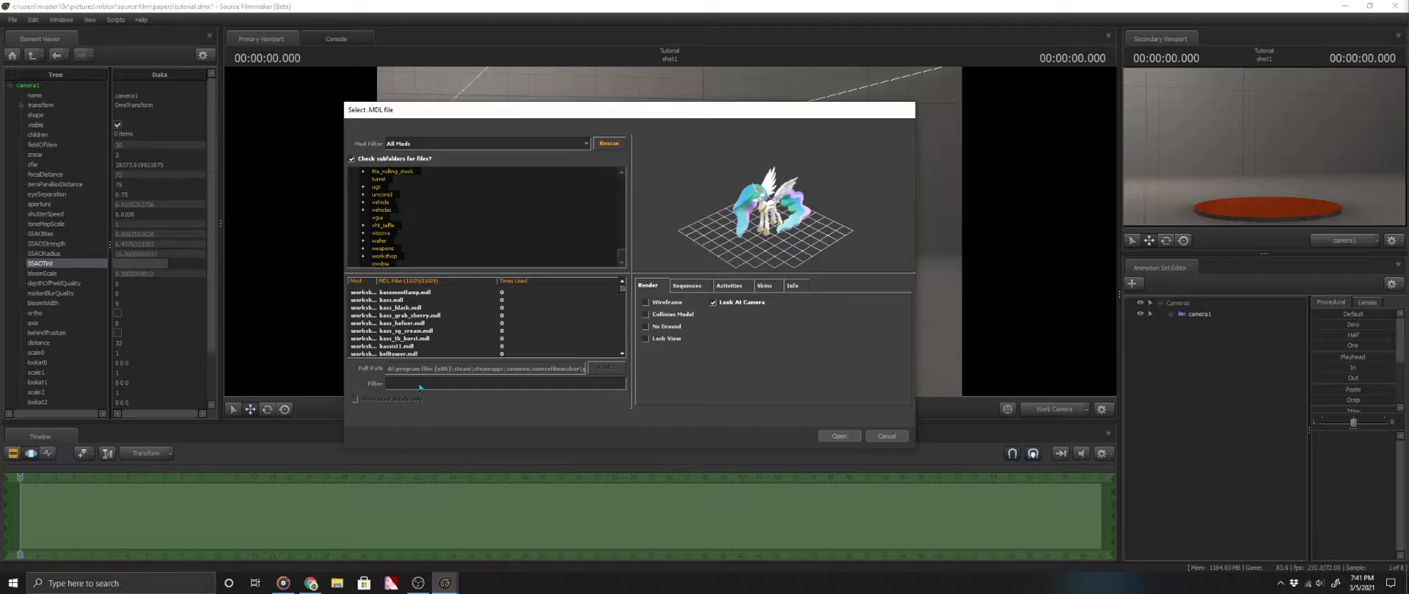
Filter the models by "soarin" and add the vn_enh_soarin model to the scene.
{"action": "type", "text": "so"}
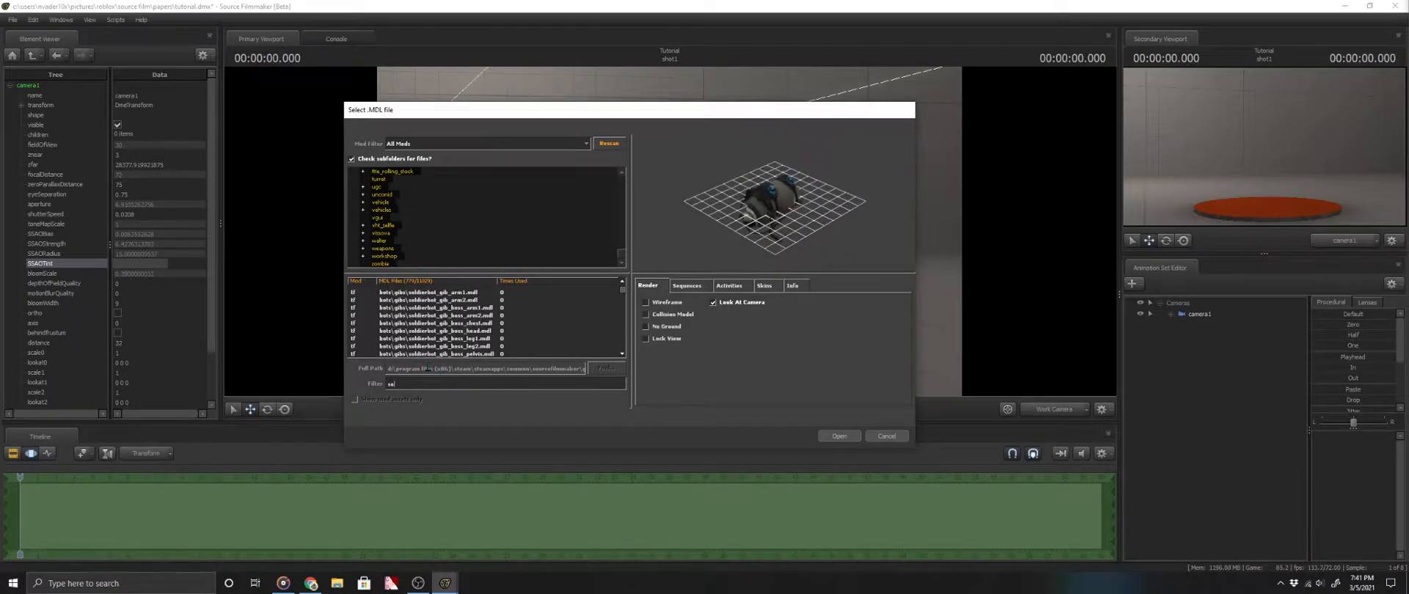
{"action": "type", "text": "arin"}
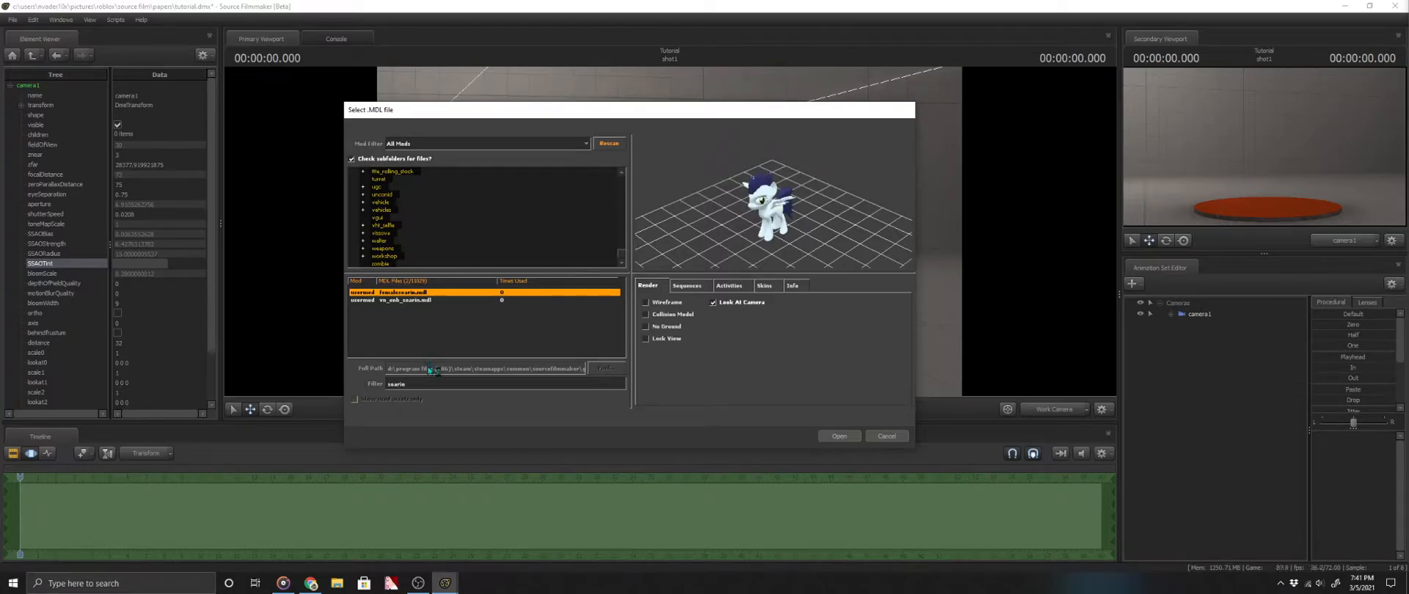
{"action": "key", "text": "Return"}
Select the vn_enh_soarin1 model and move it onto the middle of the round red platform.
{"action": "key", "text": "s"}
{"action": "mouse_move", "coordinate": [775, 200]}
{"action": "left_mouse_down"}
{"action": "mouse_move", "coordinate": [750, 200]}
{"action": "mouse_move", "coordinate": [775, 200]}
{"action": "left_mouse_up"}
{"action": "left_click", "coordinate": [1199, 326]}
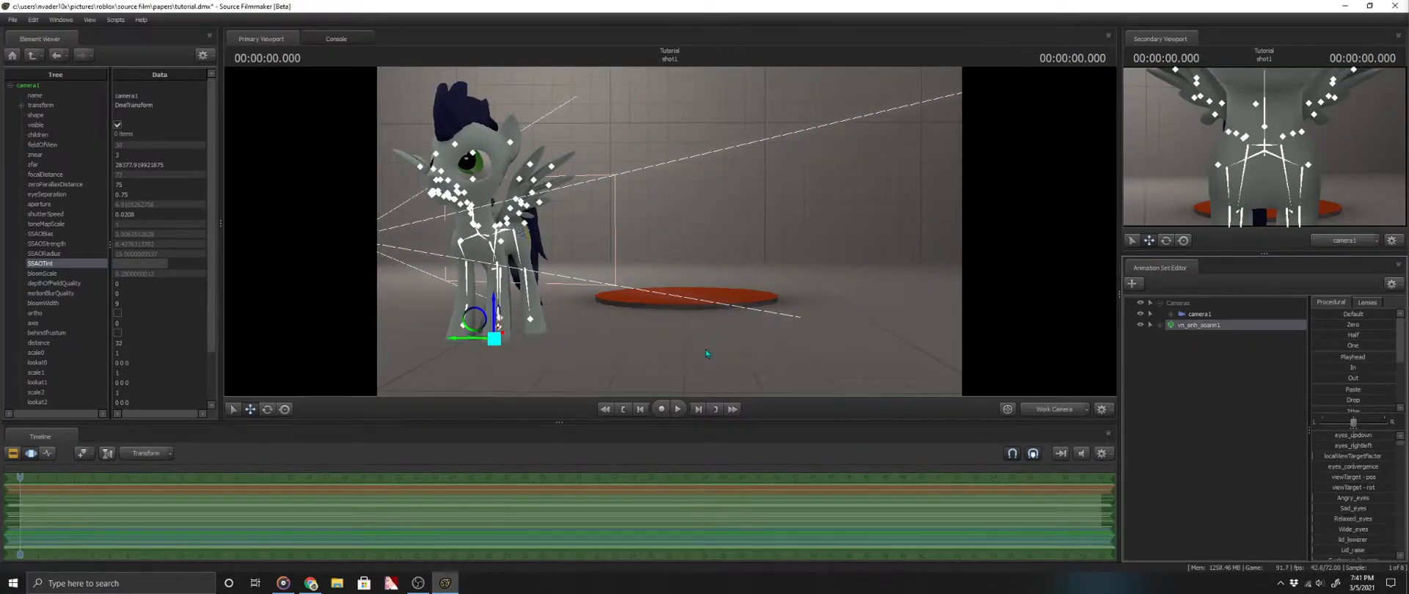
{"action": "left_click_drag", "start_coordinate": [449, 345], "coordinate": [659, 289]}
{"action": "mouse_move", "coordinate": [686, 253]}
{"action": "left_mouse_down"}
{"action": "mouse_move", "coordinate": [706, 275]}
{"action": "mouse_move", "coordinate": [703, 263]}
{"action": "mouse_move", "coordinate": [624, 264]}
{"action": "mouse_move", "coordinate": [625, 303]}
{"action": "mouse_move", "coordinate": [673, 300]}
{"action": "mouse_move", "coordinate": [665, 260]}
{"action": "left_mouse_up"}
{"action": "key", "text": "w"}
{"action": "key", "text": "w"}
{"action": "key", "text": "s"}
Change the vn_enh_soarin1 model's display options to hide its wings.
{"action": "right_click", "coordinate": [1196, 325]}
{"action": "mouse_move", "coordinate": [1253, 480]}
{"action": "mouse_move", "coordinate": [1306, 520]}
{"action": "left_click", "coordinate": [1215, 528]}
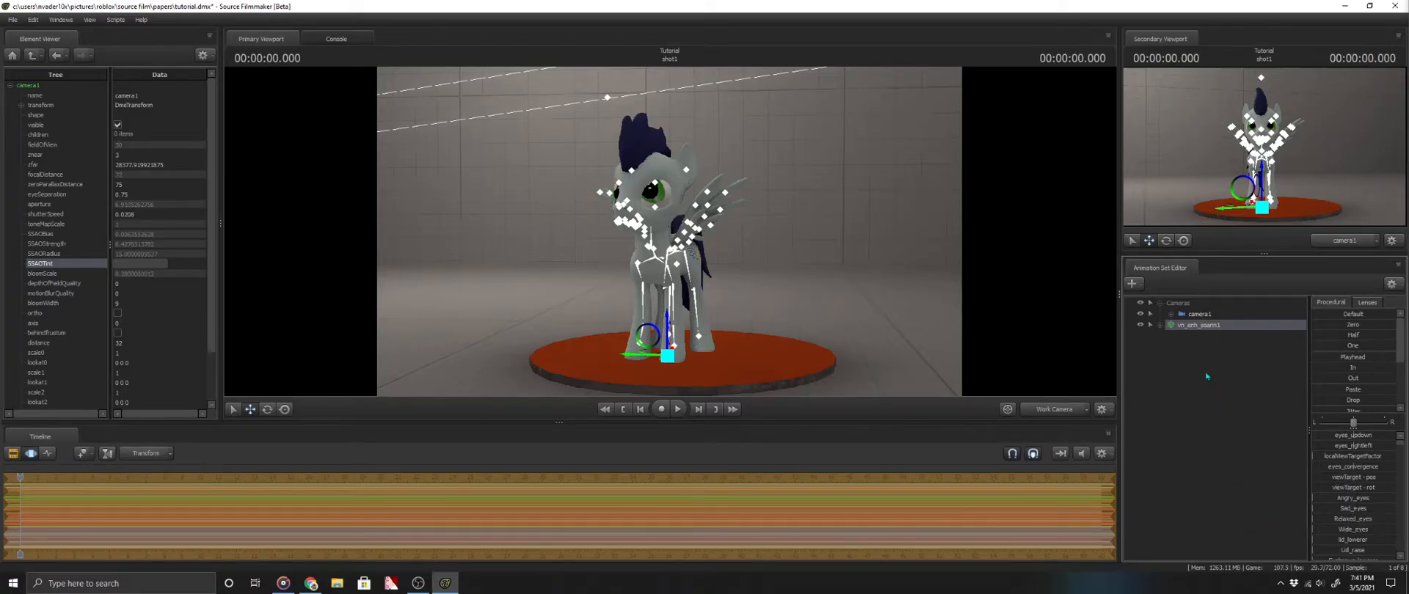
{"action": "right_click", "coordinate": [1185, 331]}
{"action": "mouse_move", "coordinate": [1248, 479]}
{"action": "mouse_move", "coordinate": [1295, 528]}
{"action": "left_click", "coordinate": [1215, 538]}
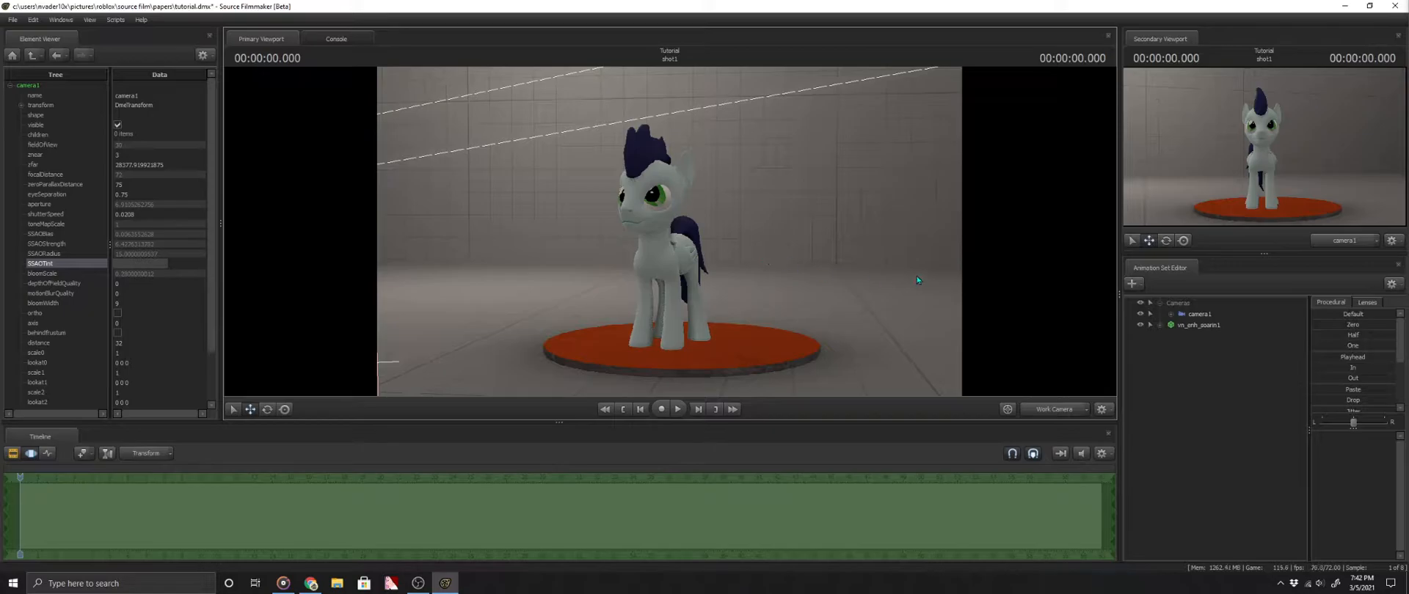
Return the Element Viewer from the camera1 element to the session root.
{"action": "key", "text": "w"}
{"action": "left_click_drag", "start_coordinate": [866, 311], "coordinate": [669, 232]}
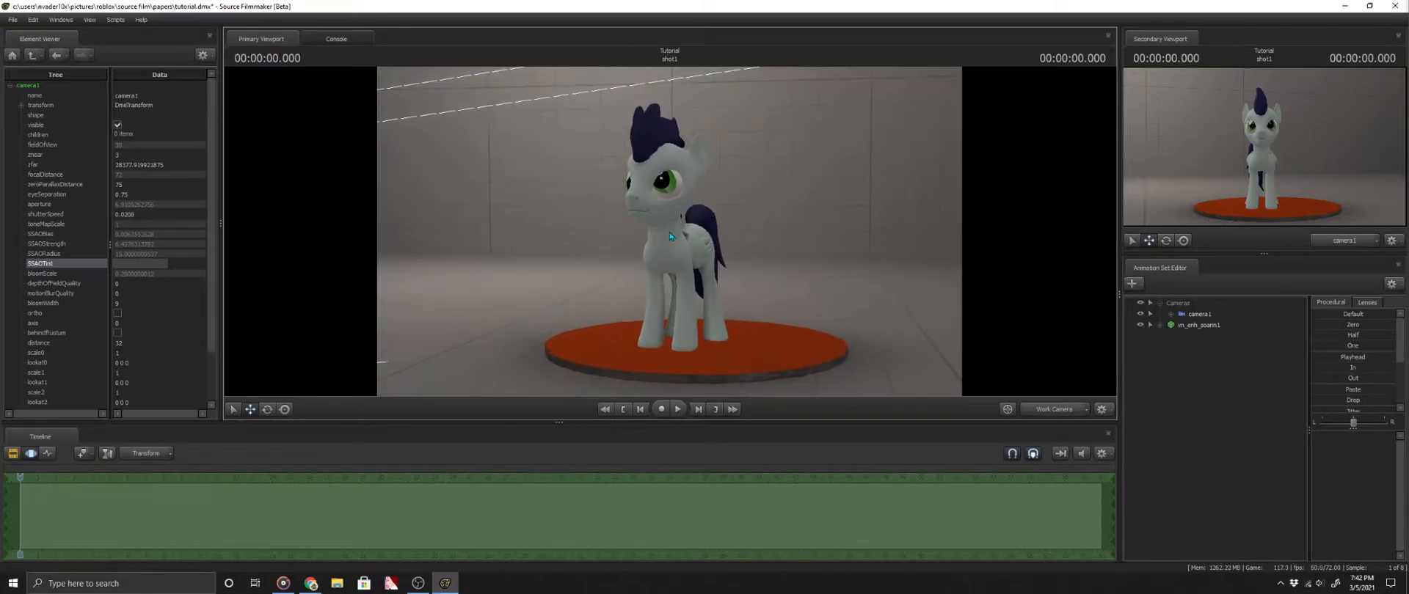
{"action": "left_click", "coordinate": [12, 56]}
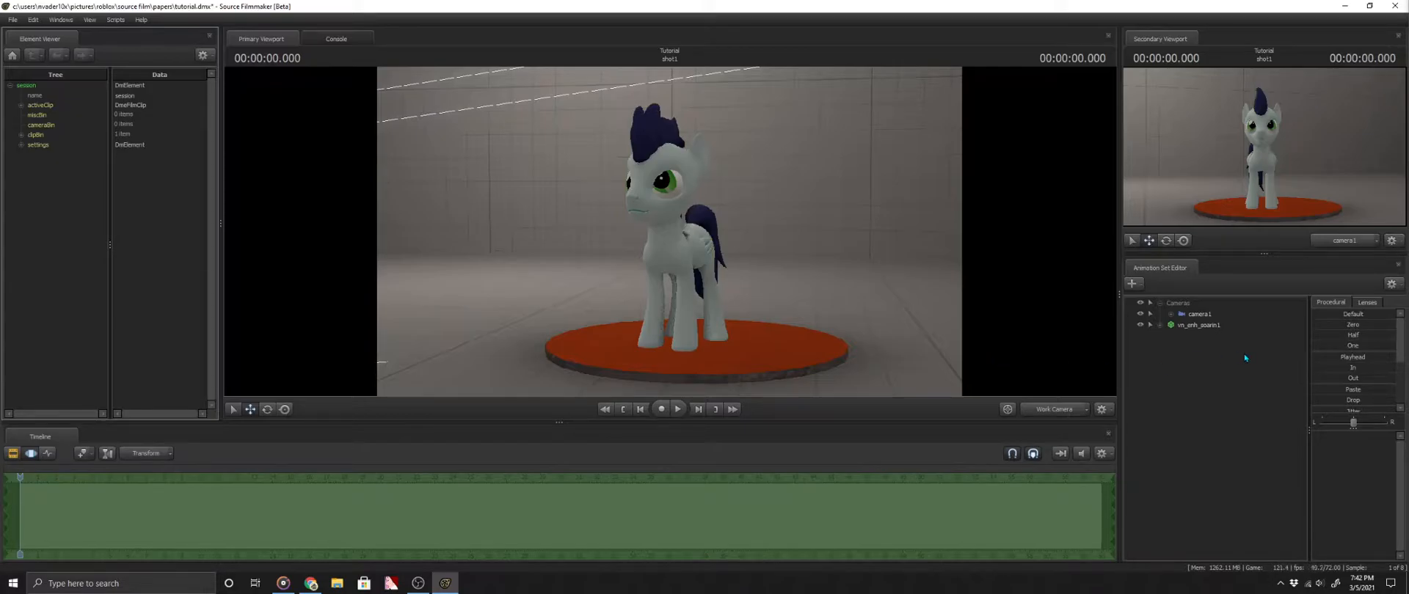
Switch to File Explorer and open the SourceFilmmaker game folder.
{"action": "left_click", "coordinate": [336, 583]}
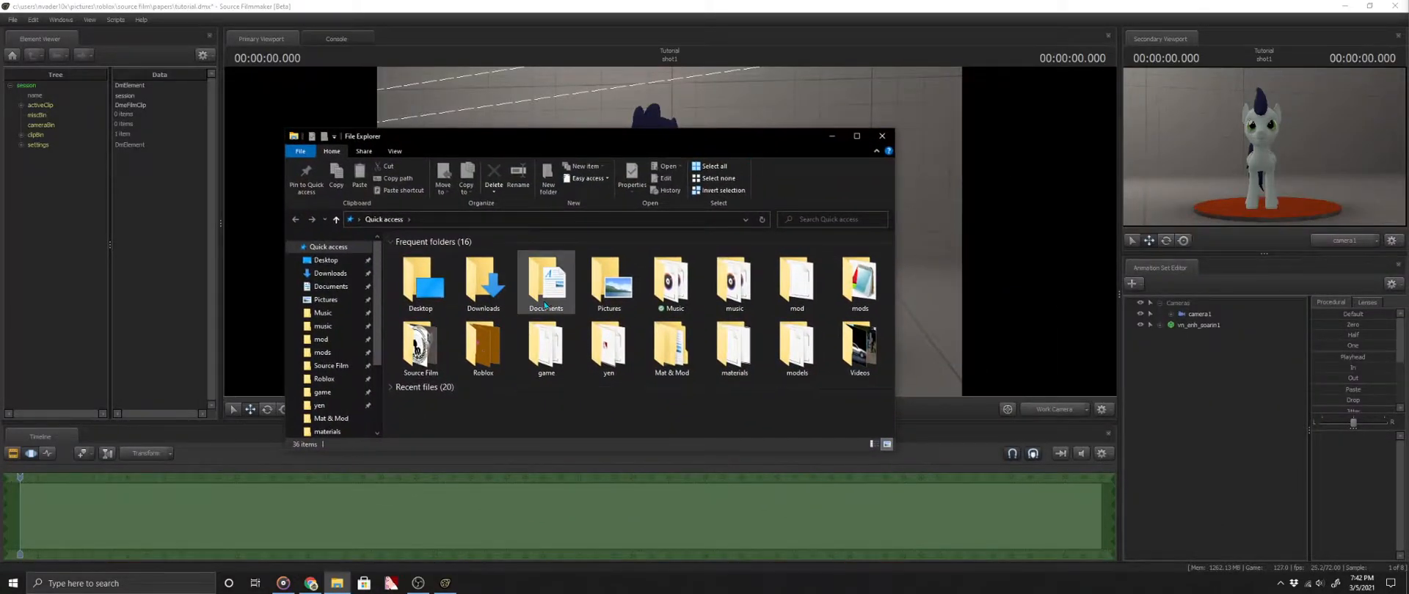
{"action": "double_click", "coordinate": [482, 349]}
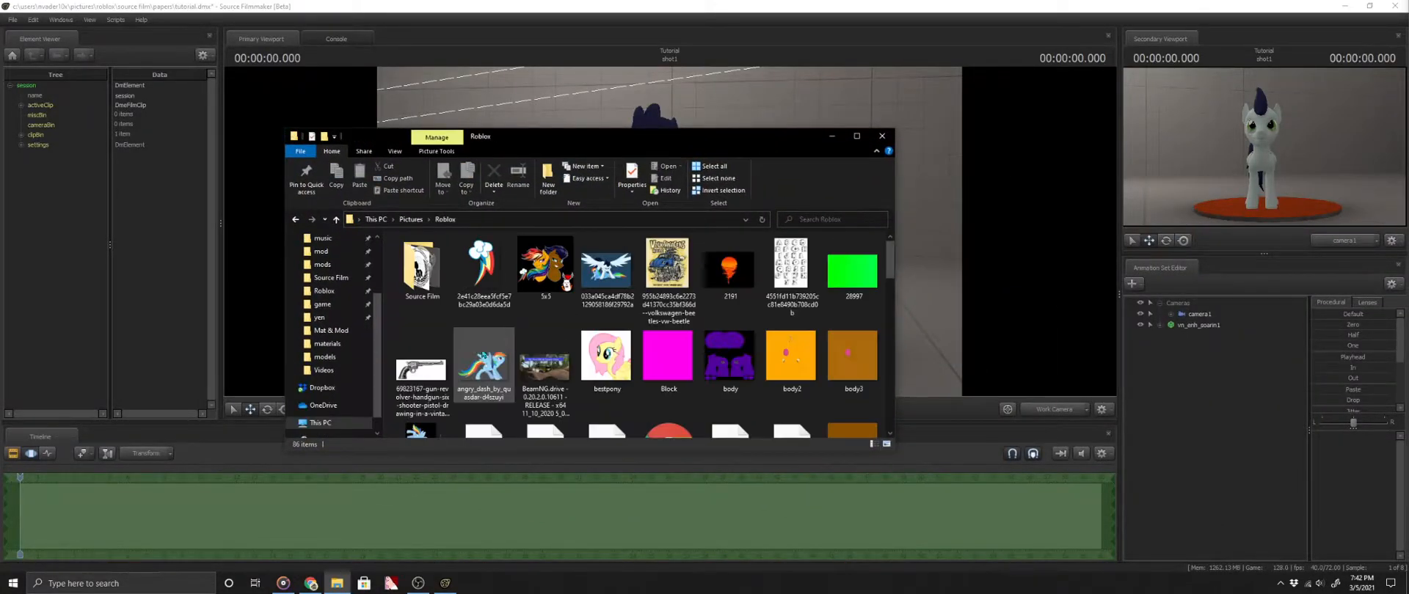
{"action": "left_click", "coordinate": [323, 304]}
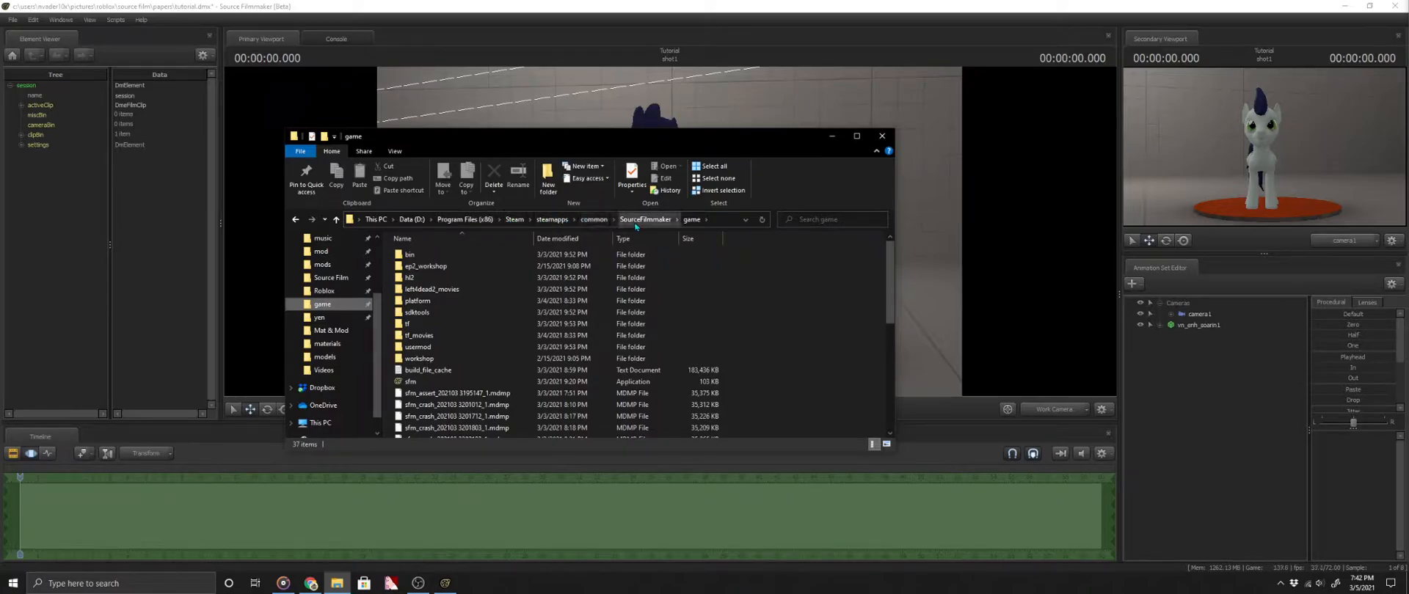
Open the body texture from the usermod/materials/models/mlp/soarin folder in VTFEdit.
{"action": "left_click", "coordinate": [414, 347]}
{"action": "double_click", "coordinate": [414, 347]}
{"action": "double_click", "coordinate": [409, 302]}
{"action": "double_click", "coordinate": [412, 267]}
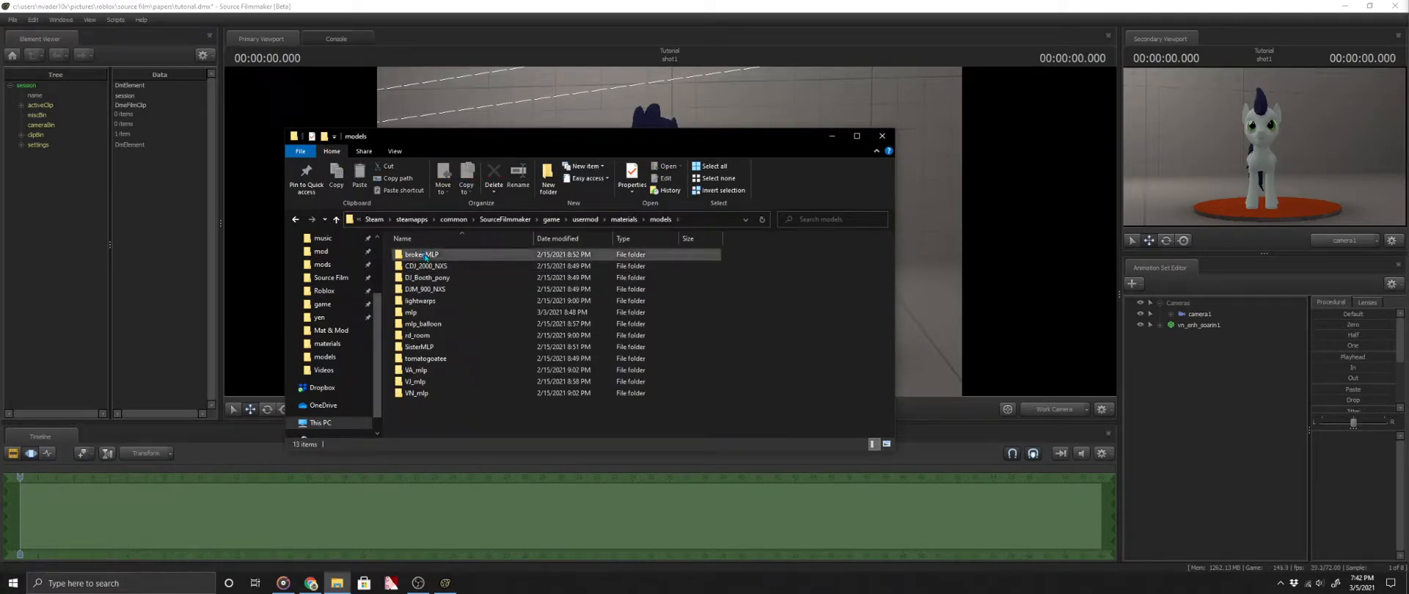
{"action": "double_click", "coordinate": [414, 313]}
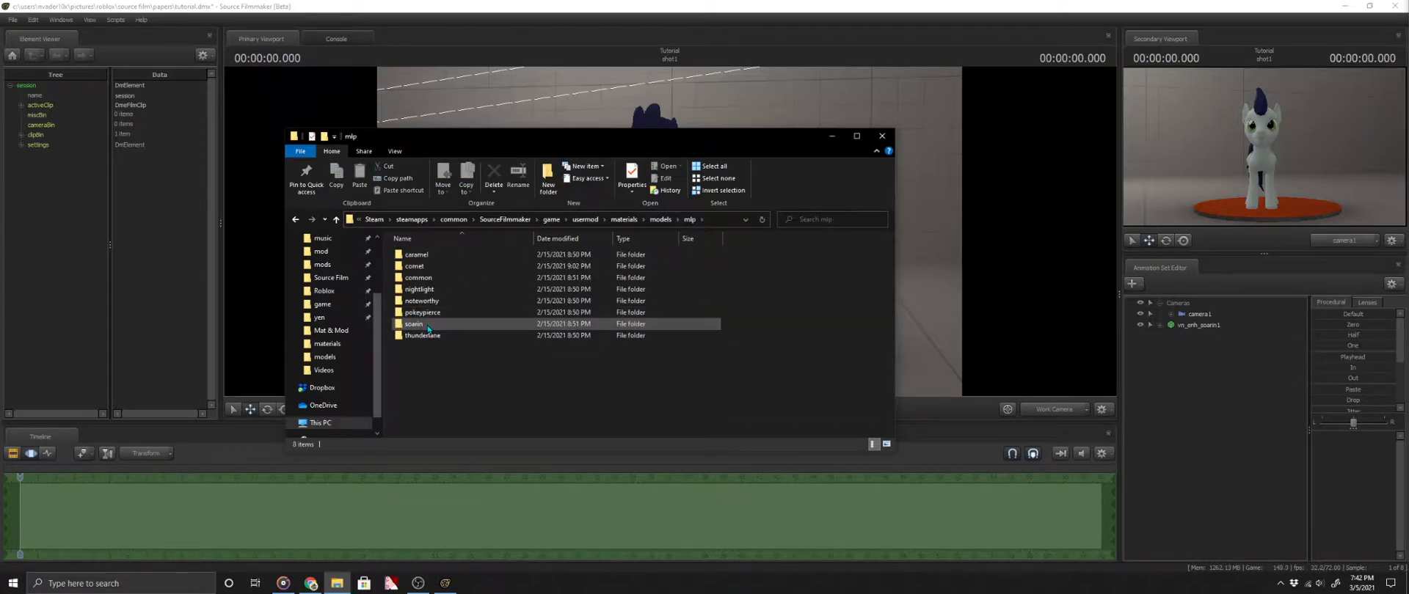
{"action": "double_click", "coordinate": [428, 328]}
{"action": "left_click", "coordinate": [416, 268]}
{"action": "double_click", "coordinate": [414, 266]}
Examine the body texture's face details, pink oval and winged lightning-bolt marks.
{"action": "scroll", "coordinate": [668, 267], "scroll_direction": "down", "scroll_amount": 5}
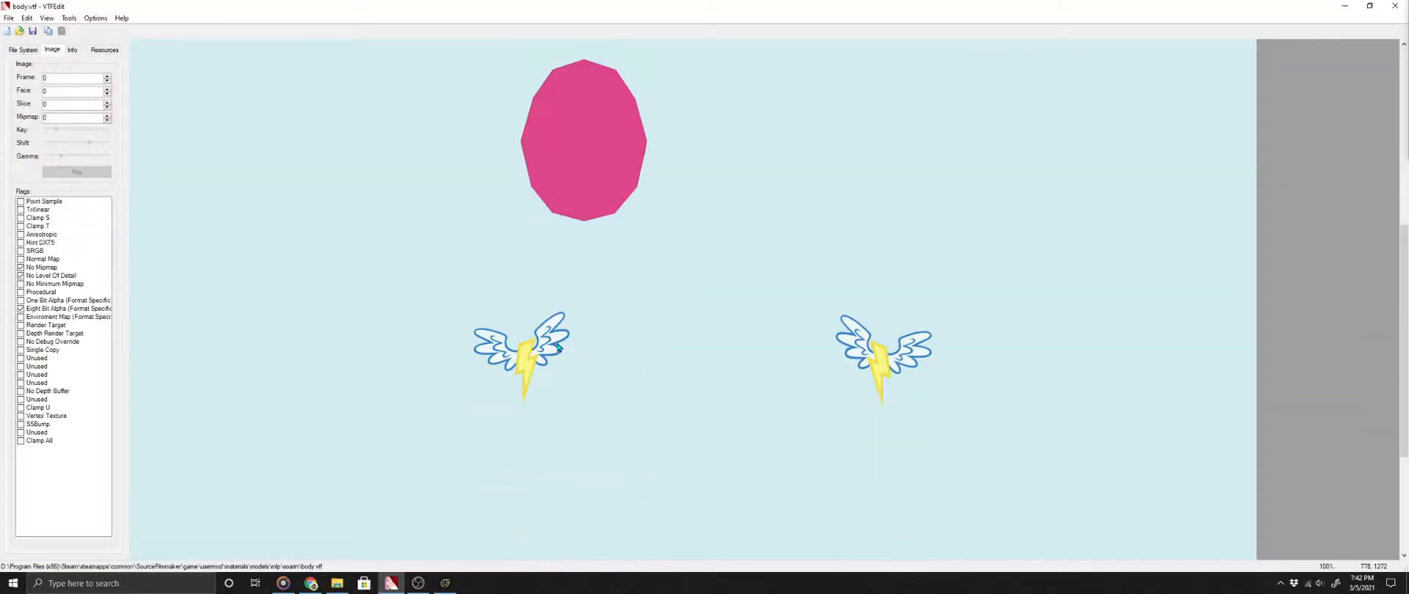
{"action": "scroll", "coordinate": [600, 381], "scroll_direction": "up", "scroll_amount": 5}
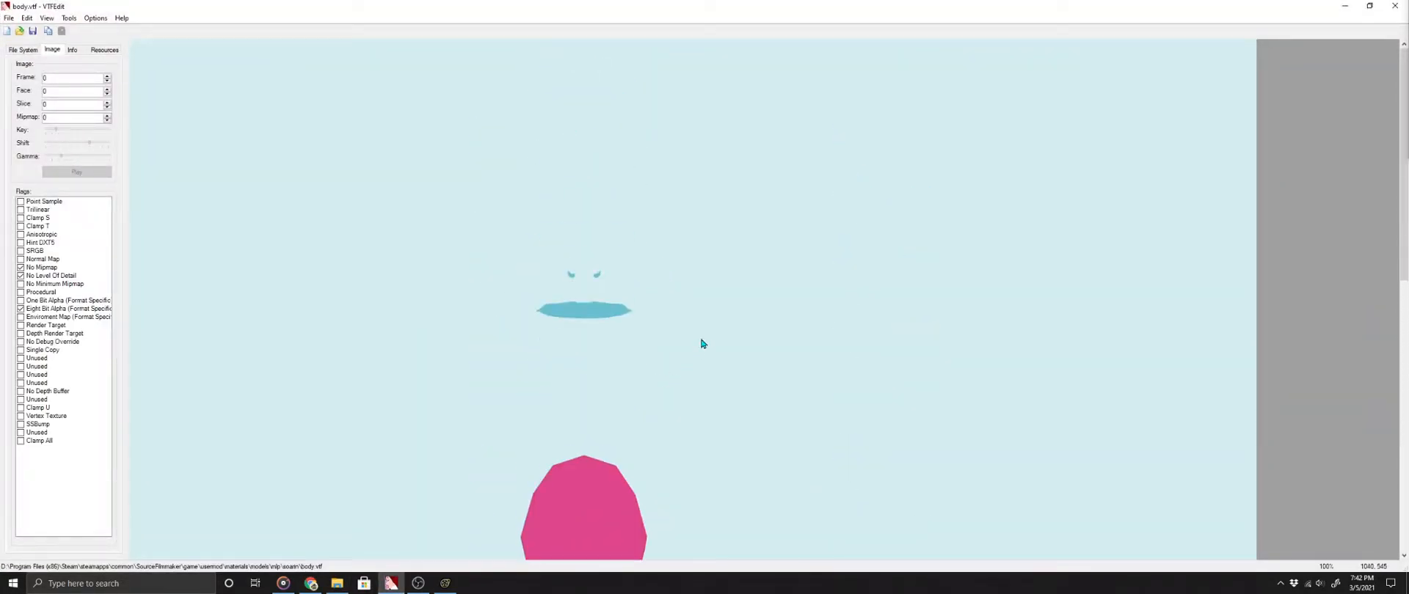
{"action": "scroll", "coordinate": [702, 341], "scroll_direction": "down", "scroll_amount": 3}
{"action": "scroll", "coordinate": [701, 343], "scroll_direction": "up", "scroll_amount": 1}
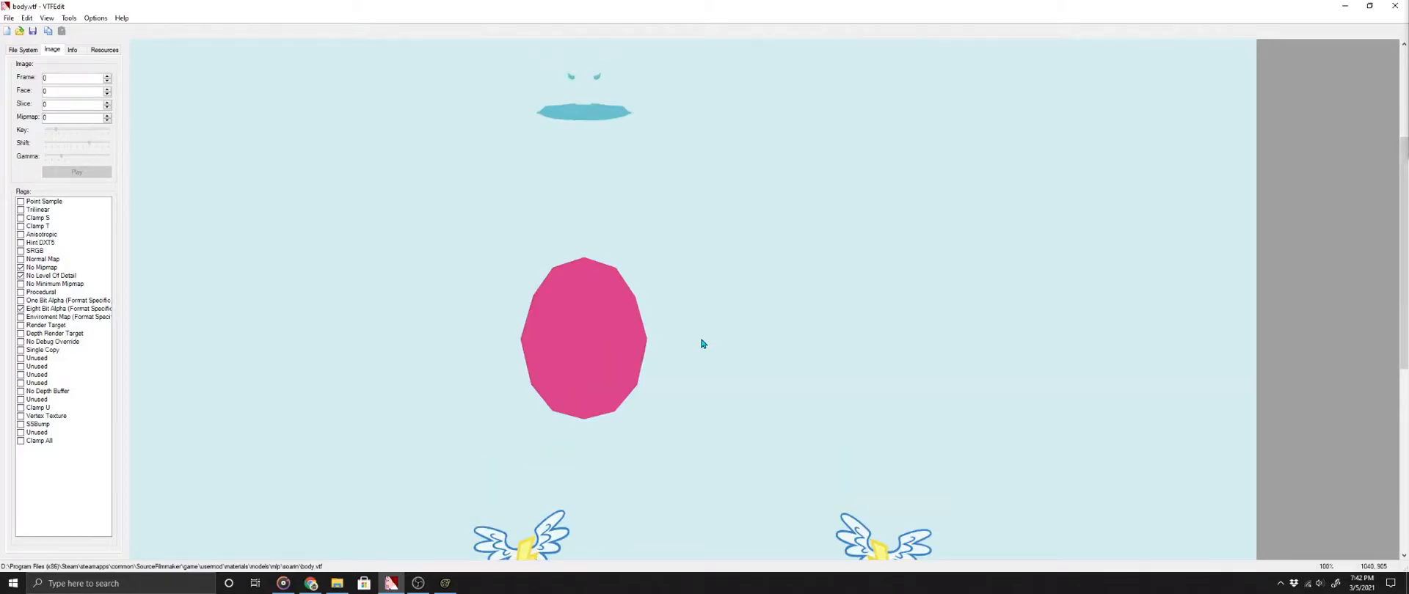
{"action": "scroll", "coordinate": [702, 343], "scroll_direction": "down", "scroll_amount": 1}
{"action": "scroll", "coordinate": [701, 343], "scroll_direction": "up", "scroll_amount": 4}
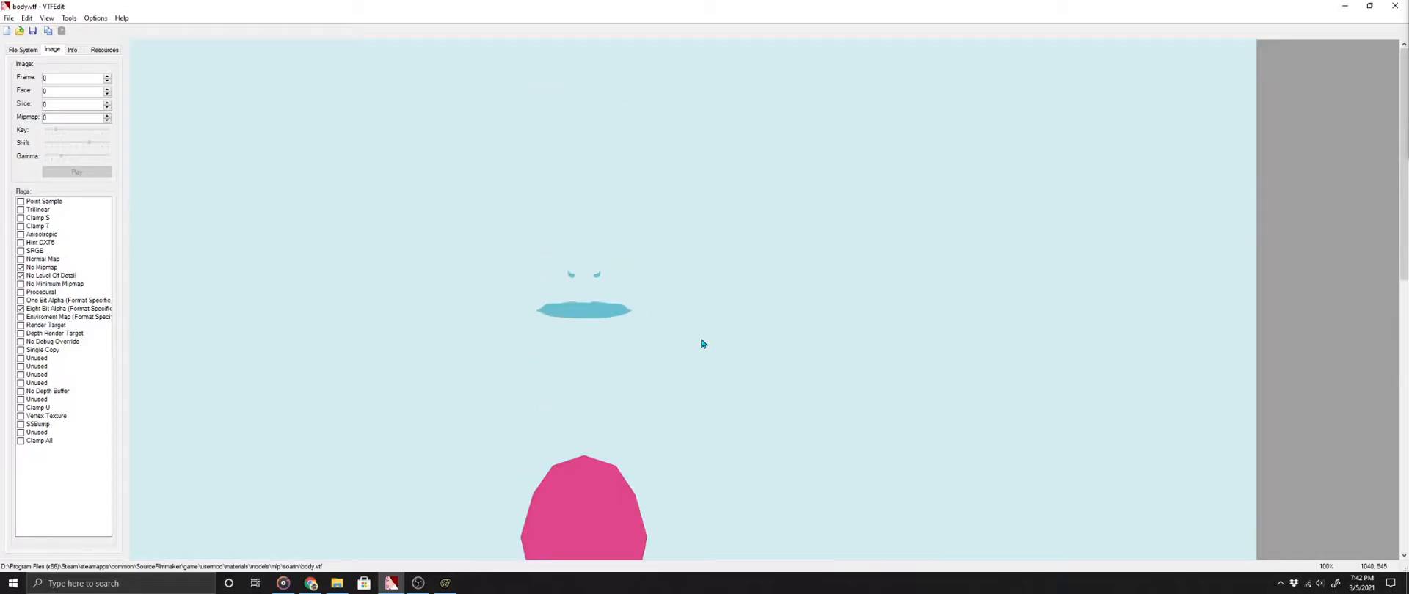
{"action": "scroll", "coordinate": [701, 343], "scroll_direction": "down", "scroll_amount": 4}
{"action": "scroll", "coordinate": [702, 343], "scroll_direction": "up", "scroll_amount": 4}
{"action": "left_click", "coordinate": [9, 18]}
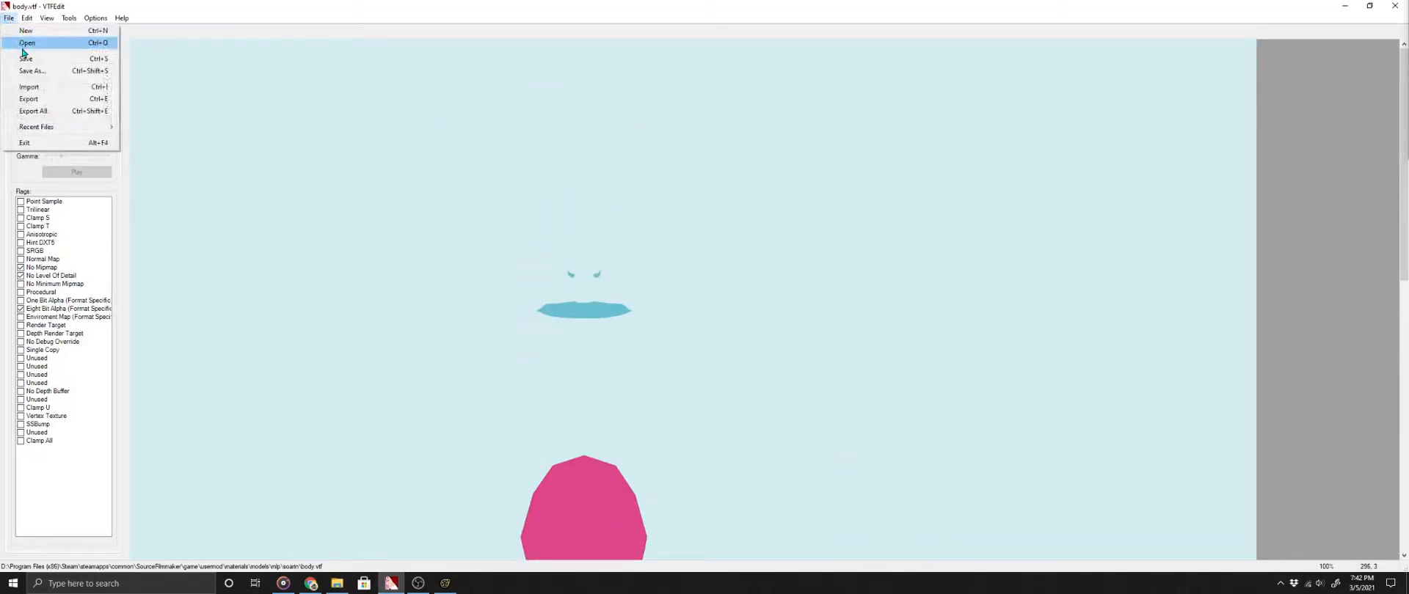
{"action": "left_click", "coordinate": [30, 72]}
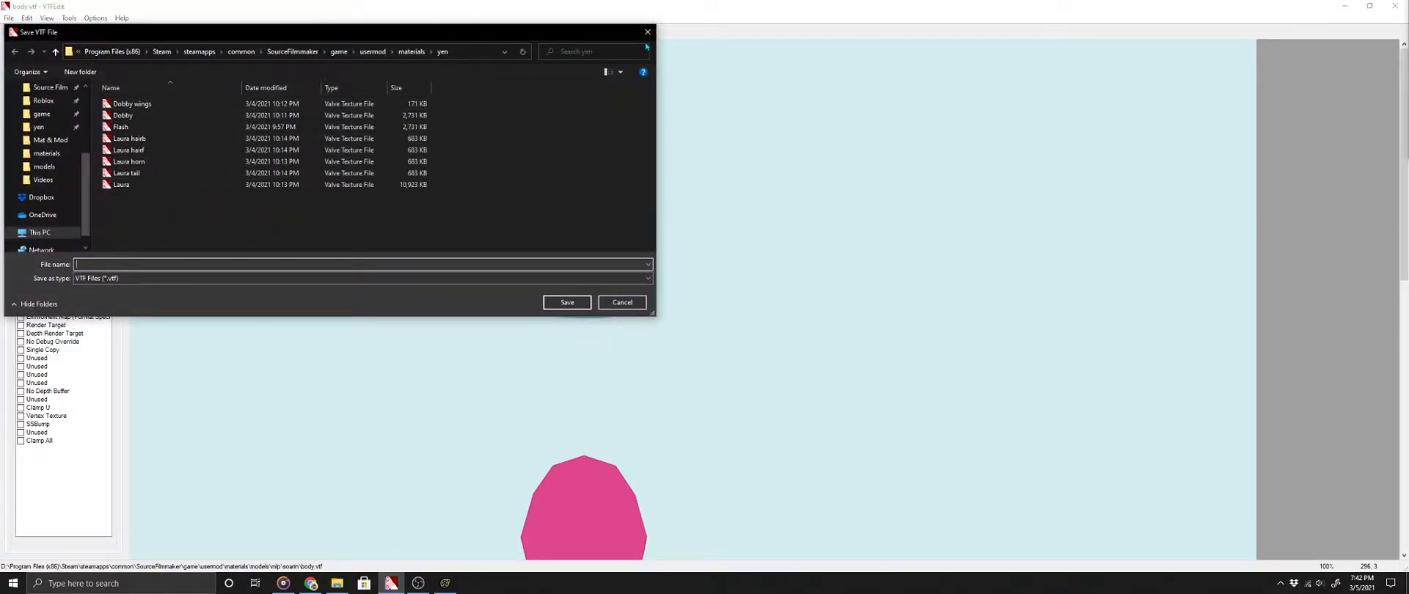
{"action": "left_click", "coordinate": [647, 32]}
Try to export the body texture as a JPEG file into the Roblox pictures folder.
{"action": "left_click", "coordinate": [9, 17]}
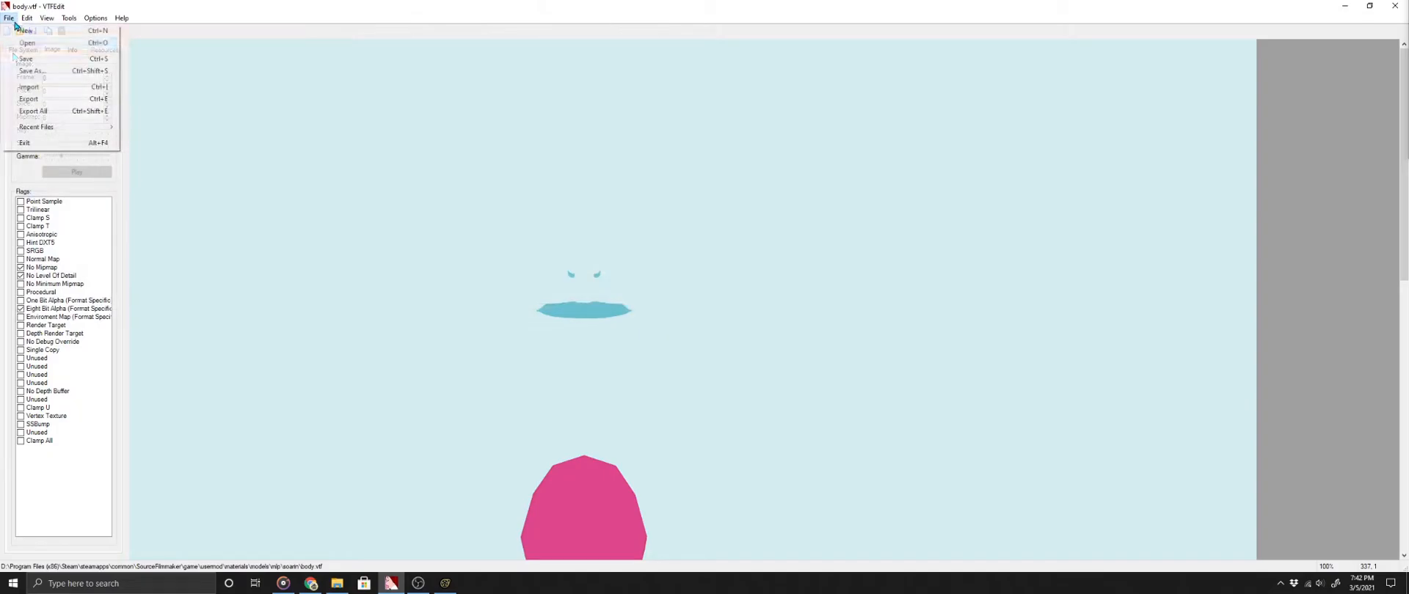
{"action": "left_click", "coordinate": [31, 100]}
{"action": "left_click", "coordinate": [117, 278]}
{"action": "left_click", "coordinate": [117, 298]}
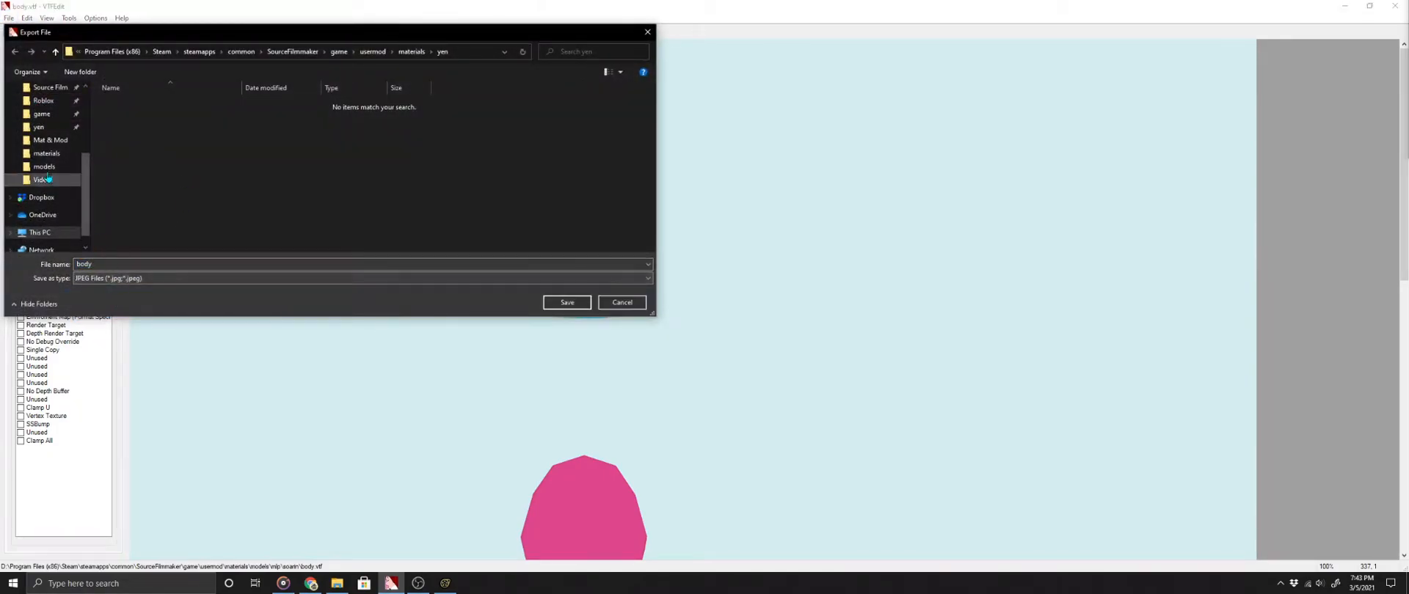
{"action": "left_click", "coordinate": [41, 101]}
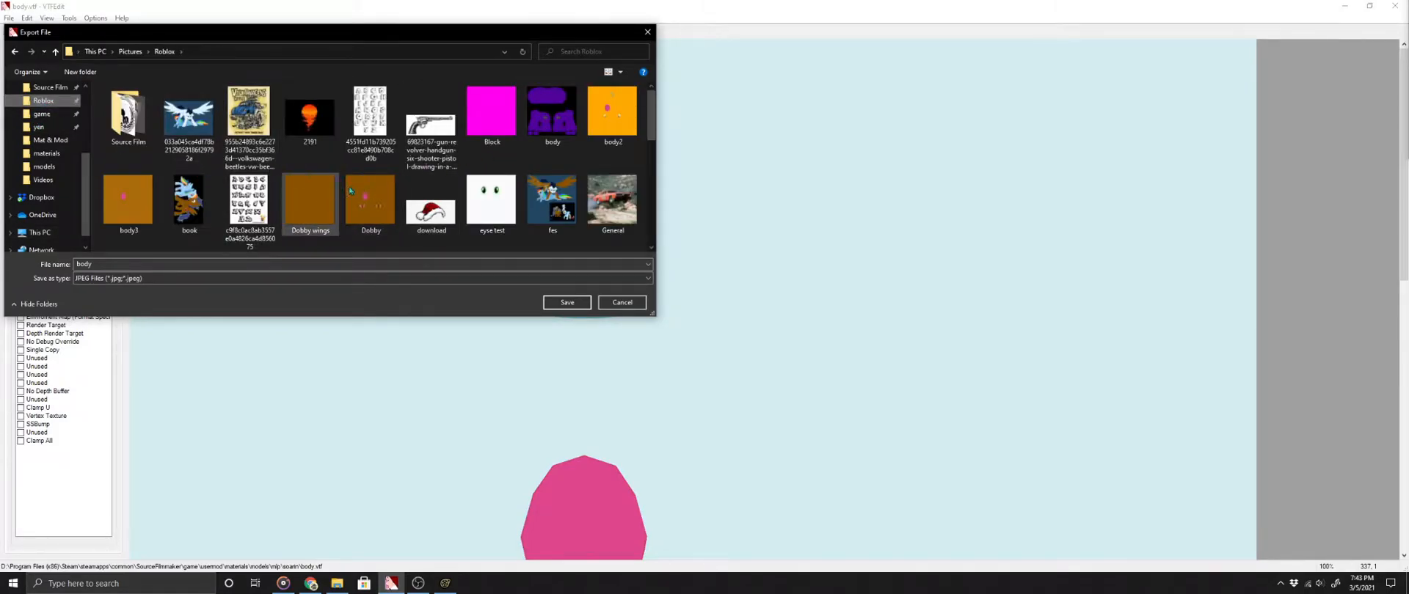
{"action": "left_click", "coordinate": [621, 303]}
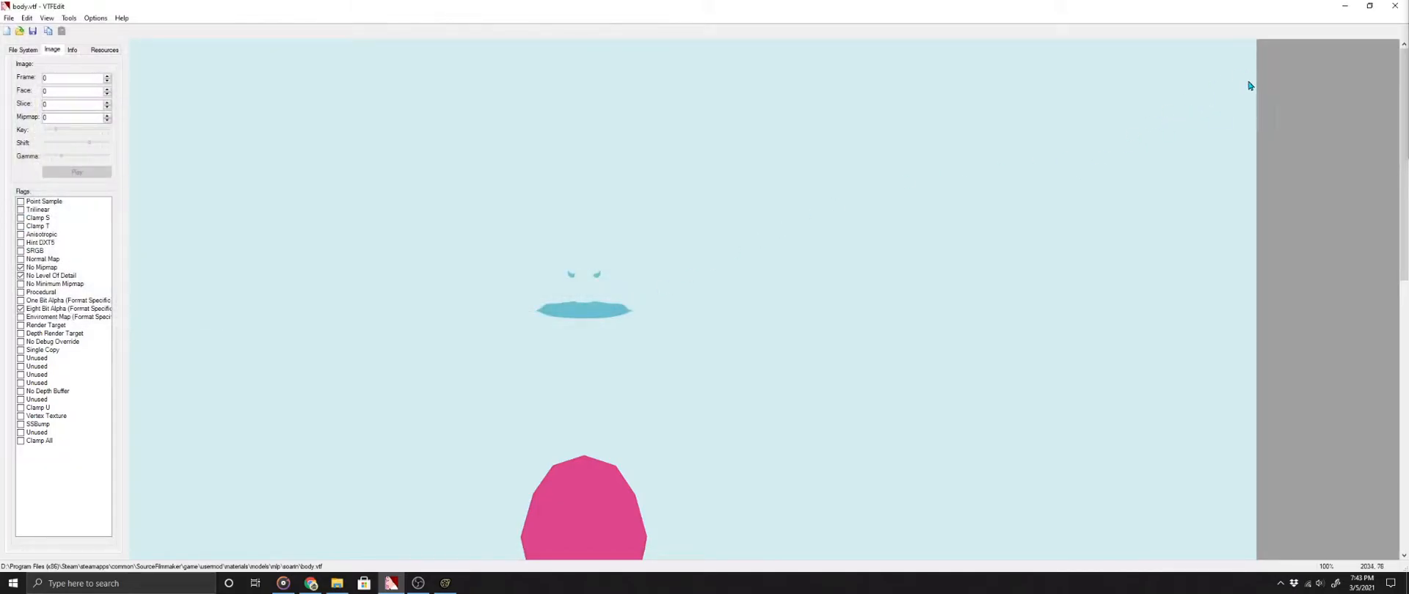
Find FireAlpaca64 with the Windows search and launch it.
{"action": "key", "text": "super"}
{"action": "type", "text": "fire"}
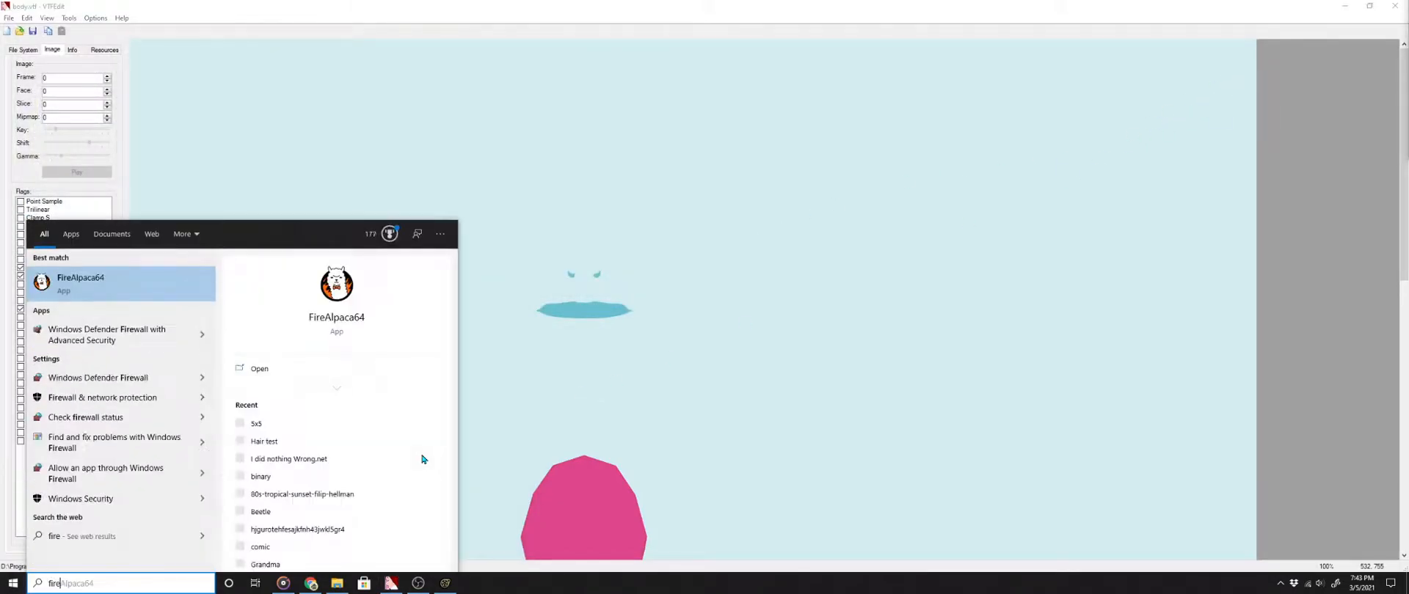
{"action": "key", "text": "Return"}
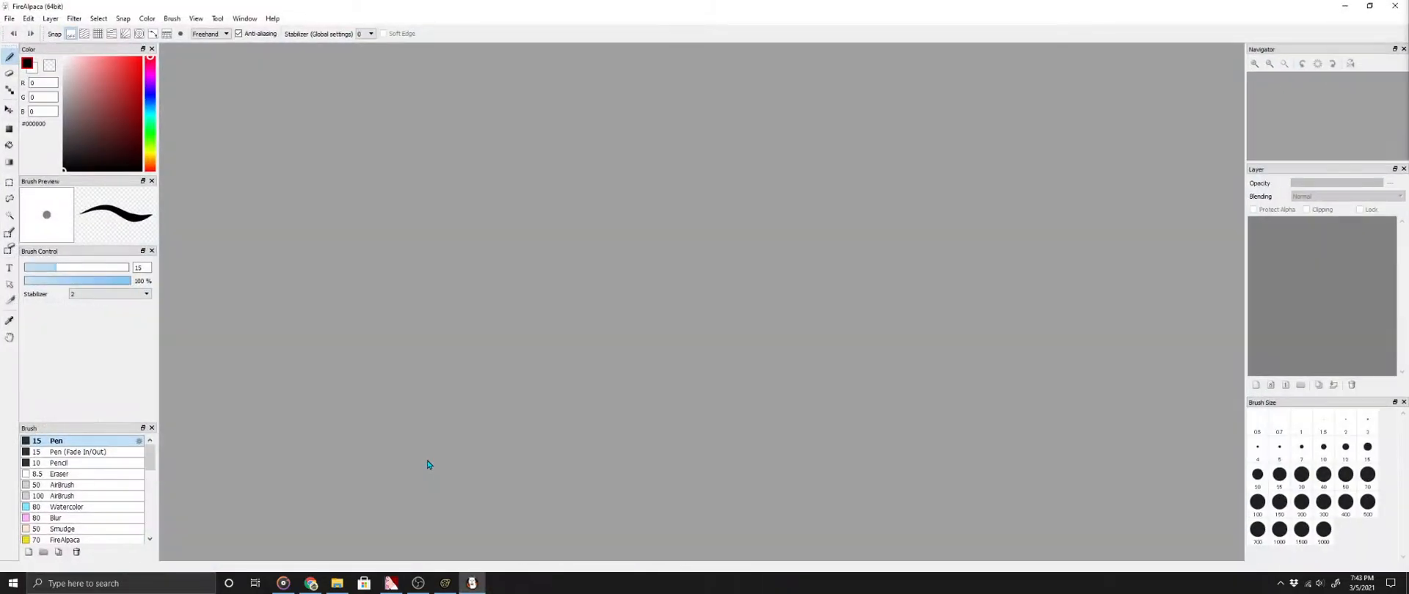
{"action": "left_click", "coordinate": [831, 136]}
Open the edited texture Dobby.jpg from the Roblox pictures folder and inspect its recoloured body and heart marks.
{"action": "left_click", "coordinate": [8, 17]}
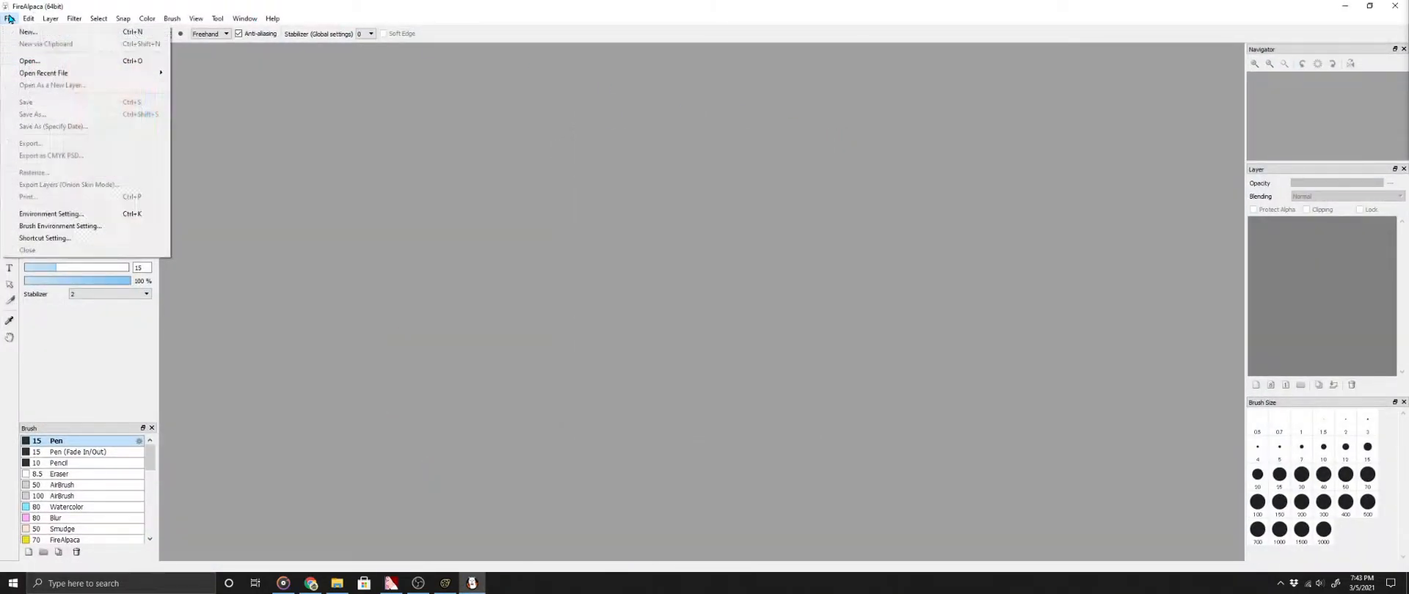
{"action": "left_click", "coordinate": [37, 63]}
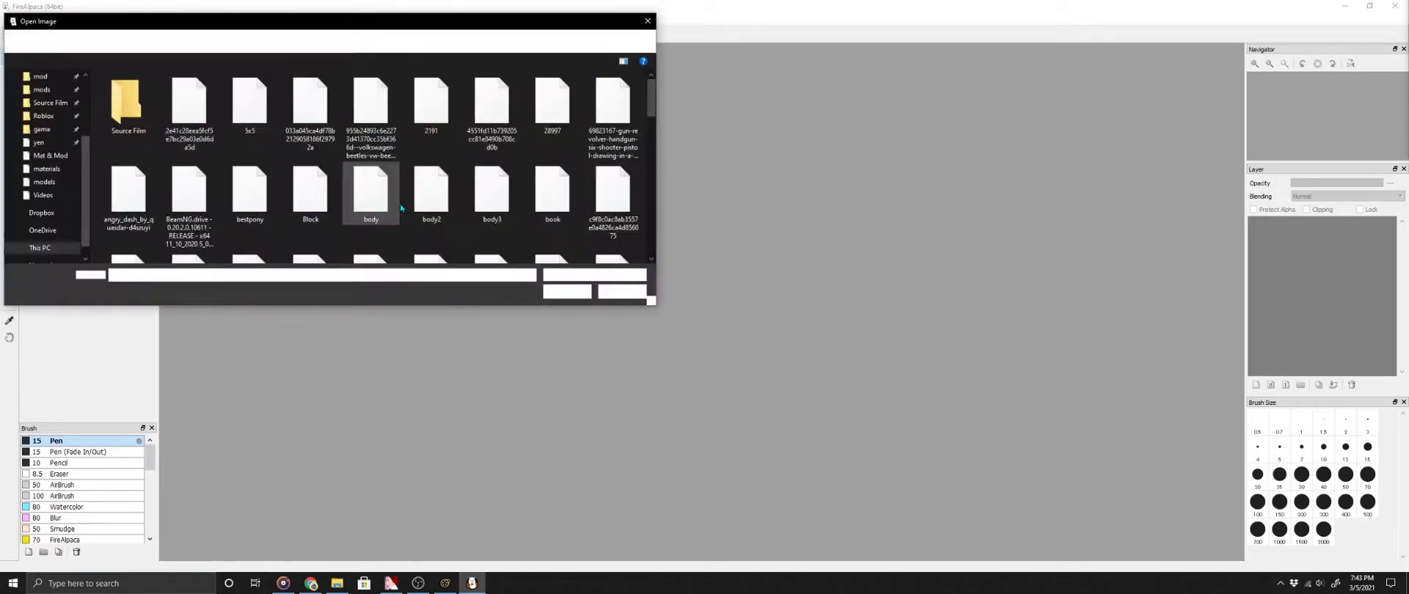
{"action": "scroll", "coordinate": [465, 196], "scroll_direction": "down", "scroll_amount": 1}
{"action": "double_click", "coordinate": [418, 207]}
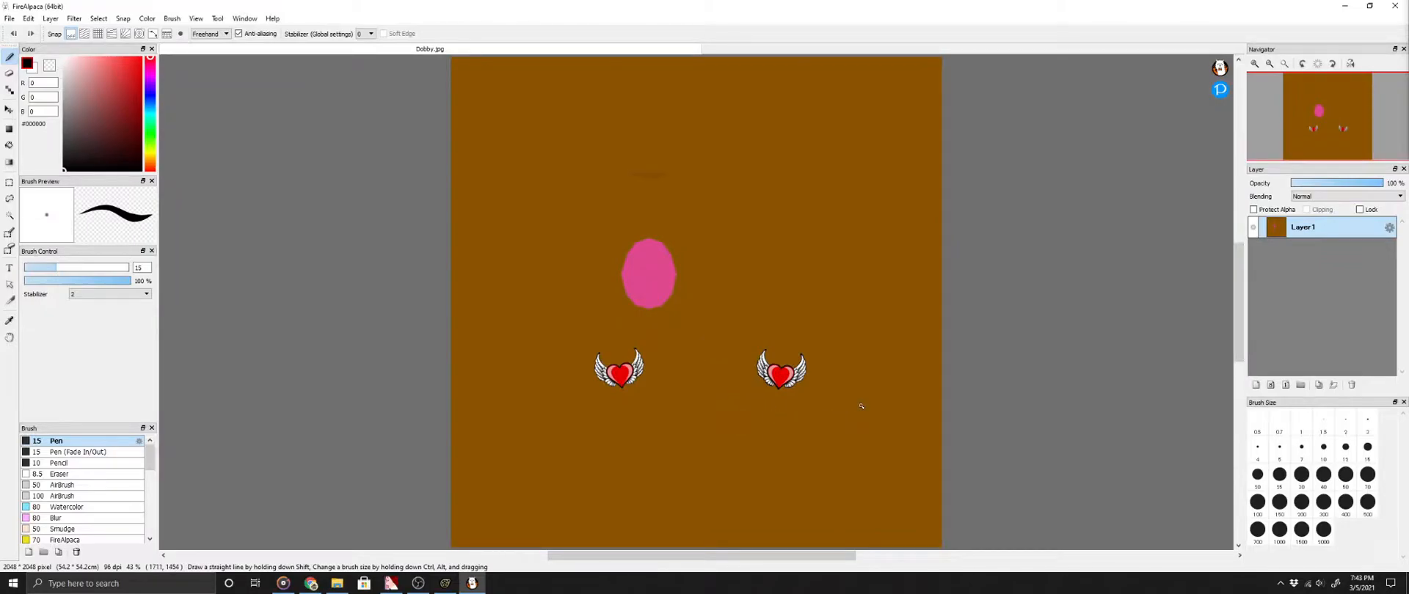
{"action": "scroll", "coordinate": [833, 323], "scroll_direction": "up", "scroll_amount": 2}
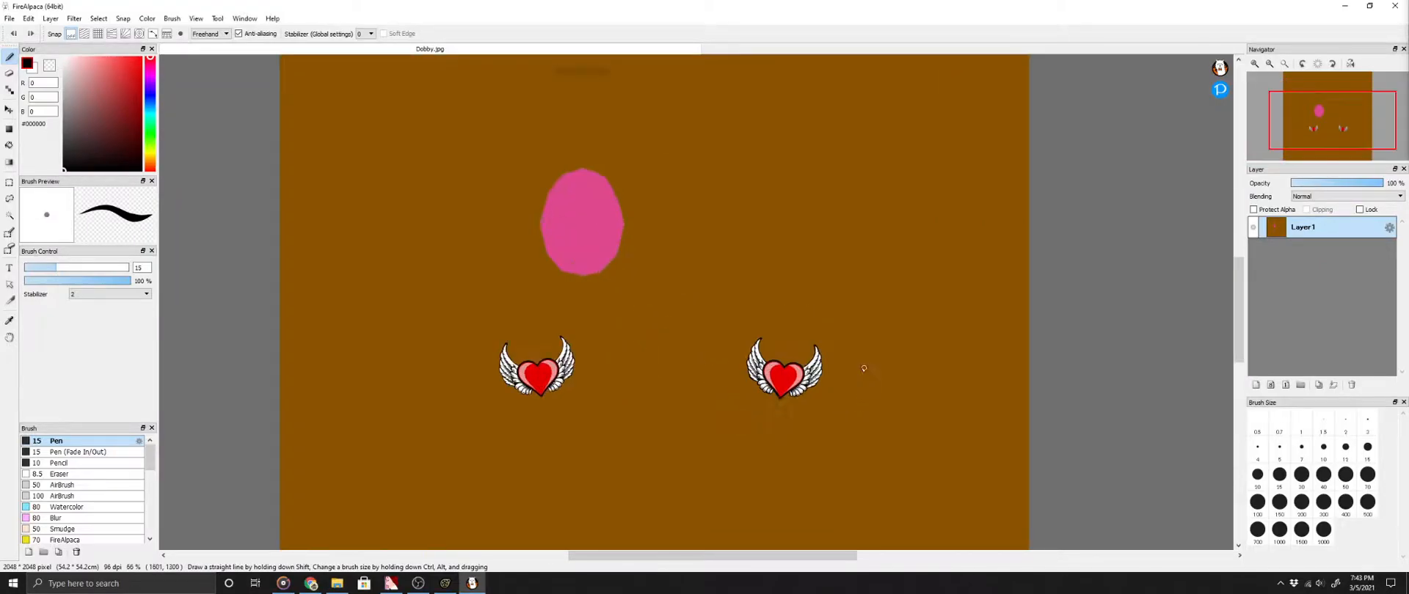
{"action": "scroll", "coordinate": [580, 325], "scroll_direction": "down", "scroll_amount": 4}
{"action": "scroll", "coordinate": [648, 264], "scroll_direction": "up", "scroll_amount": 1}
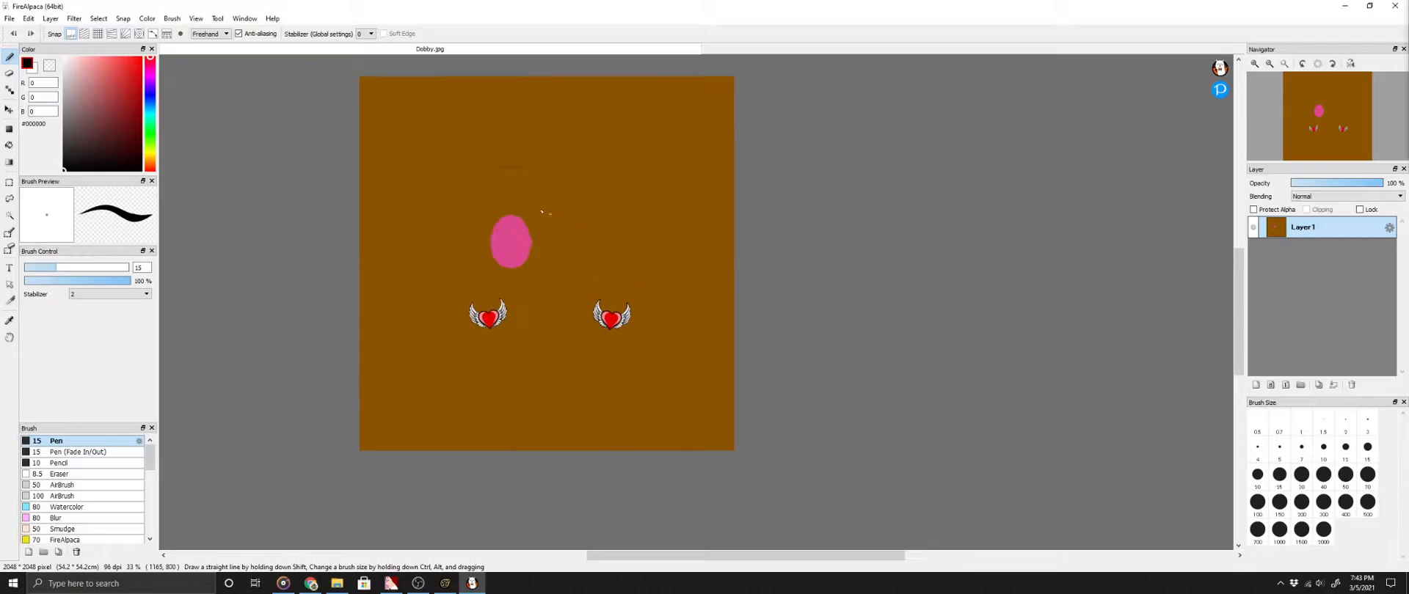
{"action": "left_click", "coordinate": [9, 18]}
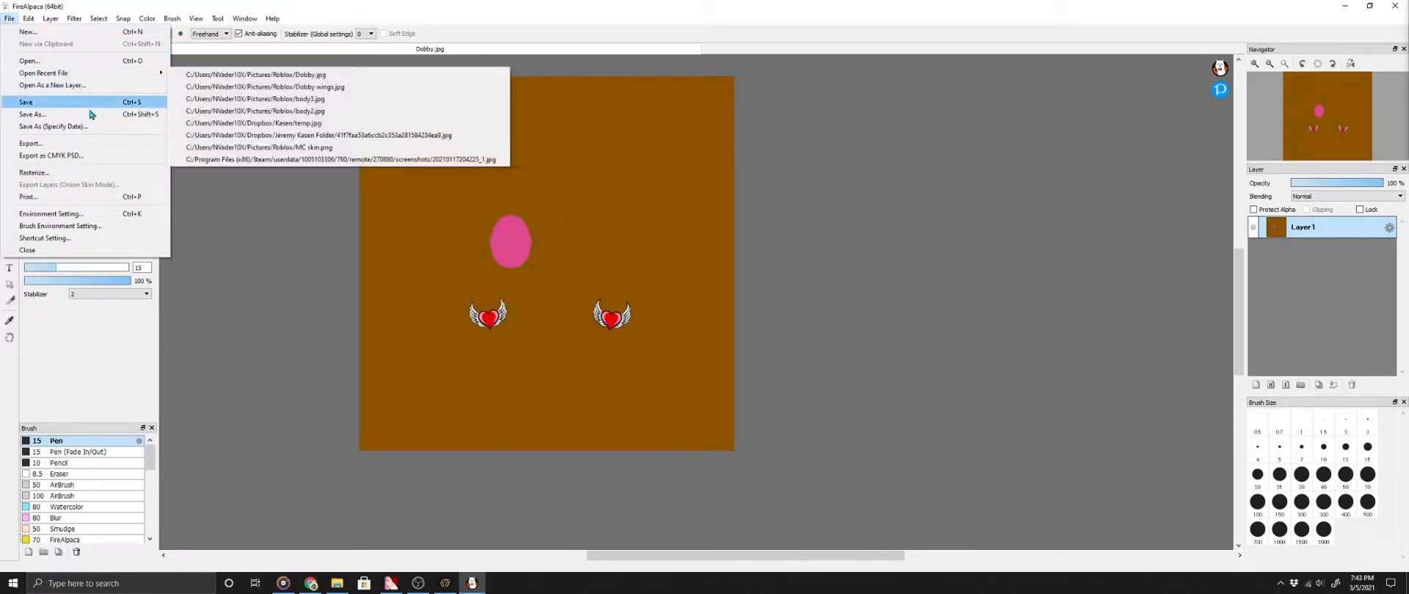
Switch to VTFEdit and import the Dobby image from the Roblox folder, accepting the current VTF options.
{"action": "left_click", "coordinate": [391, 583]}
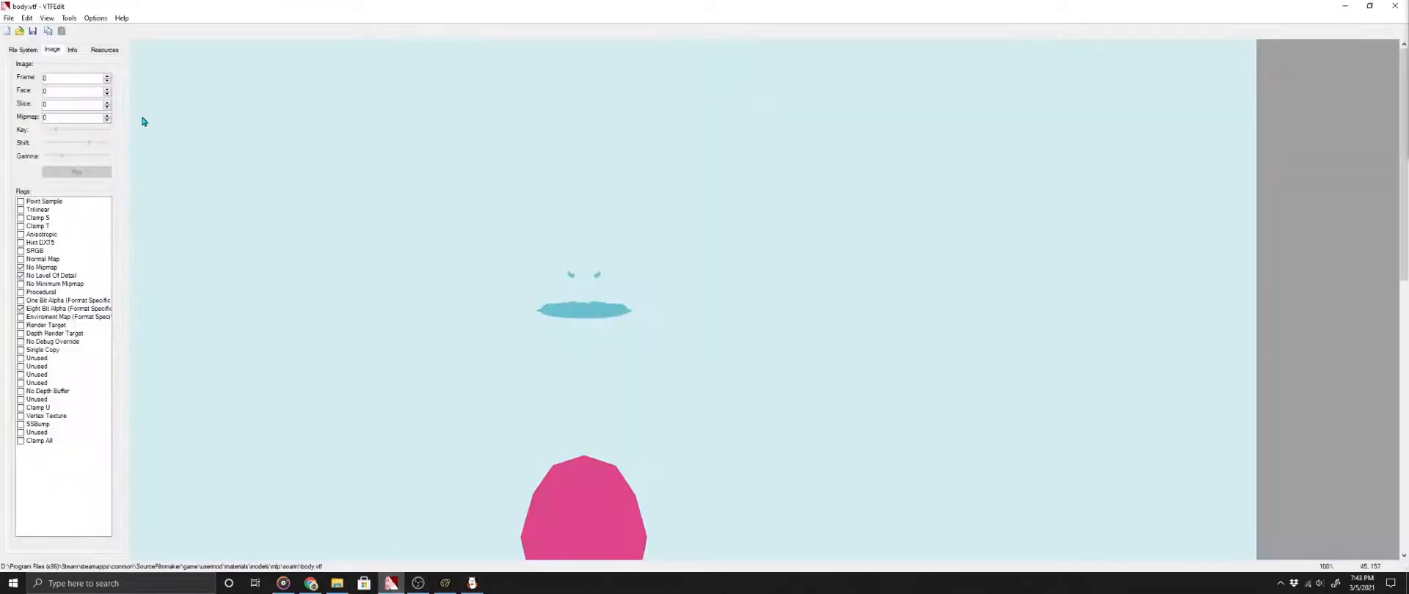
{"action": "left_click", "coordinate": [9, 18]}
{"action": "left_click", "coordinate": [63, 92]}
{"action": "left_click", "coordinate": [43, 127]}
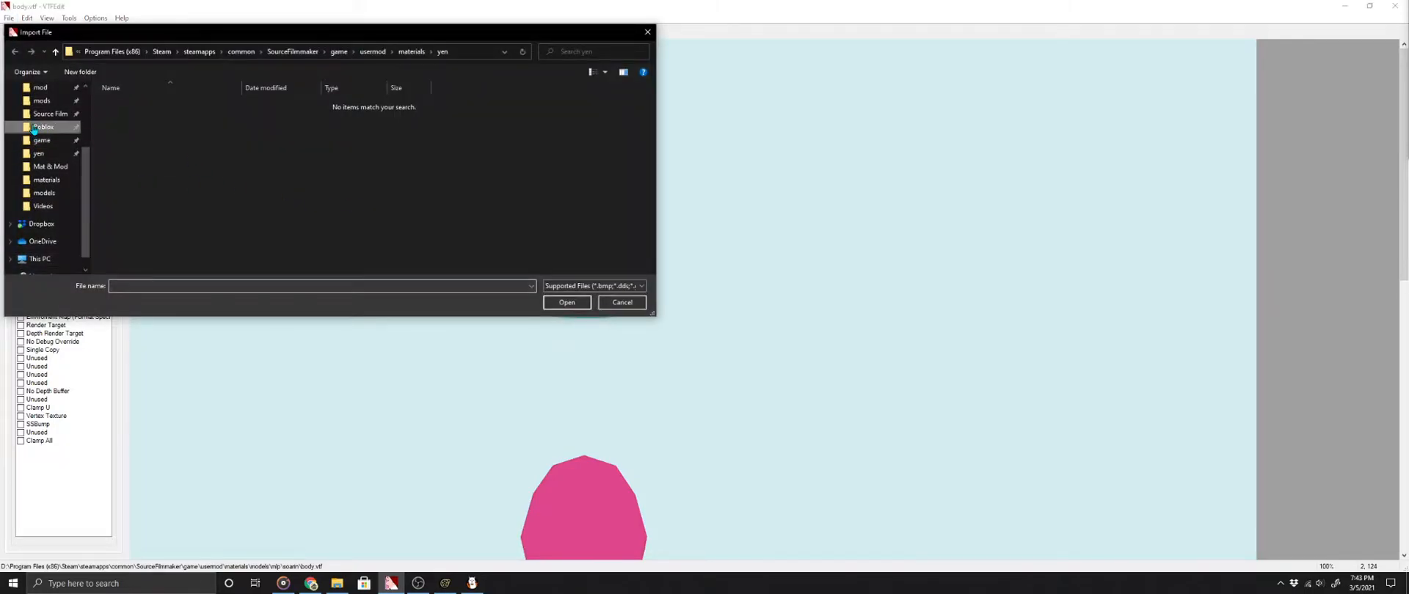
{"action": "scroll", "coordinate": [402, 192], "scroll_direction": "down", "scroll_amount": 2}
{"action": "double_click", "coordinate": [361, 143]}
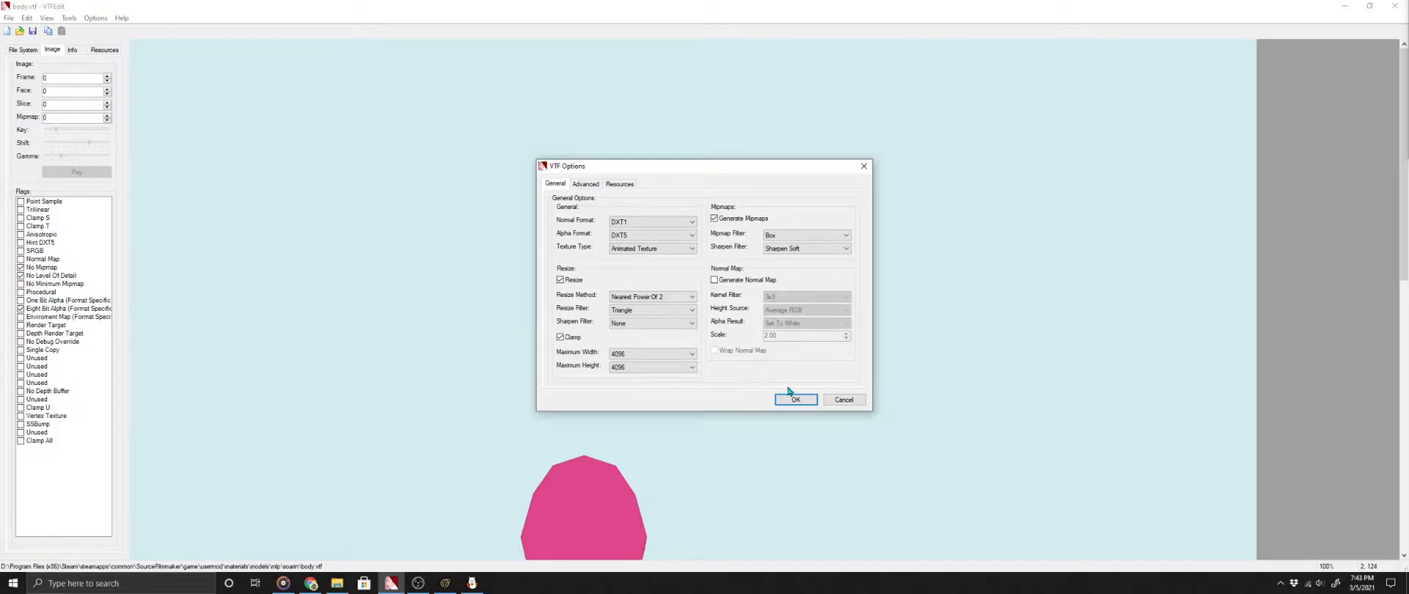
{"action": "left_click", "coordinate": [793, 401]}
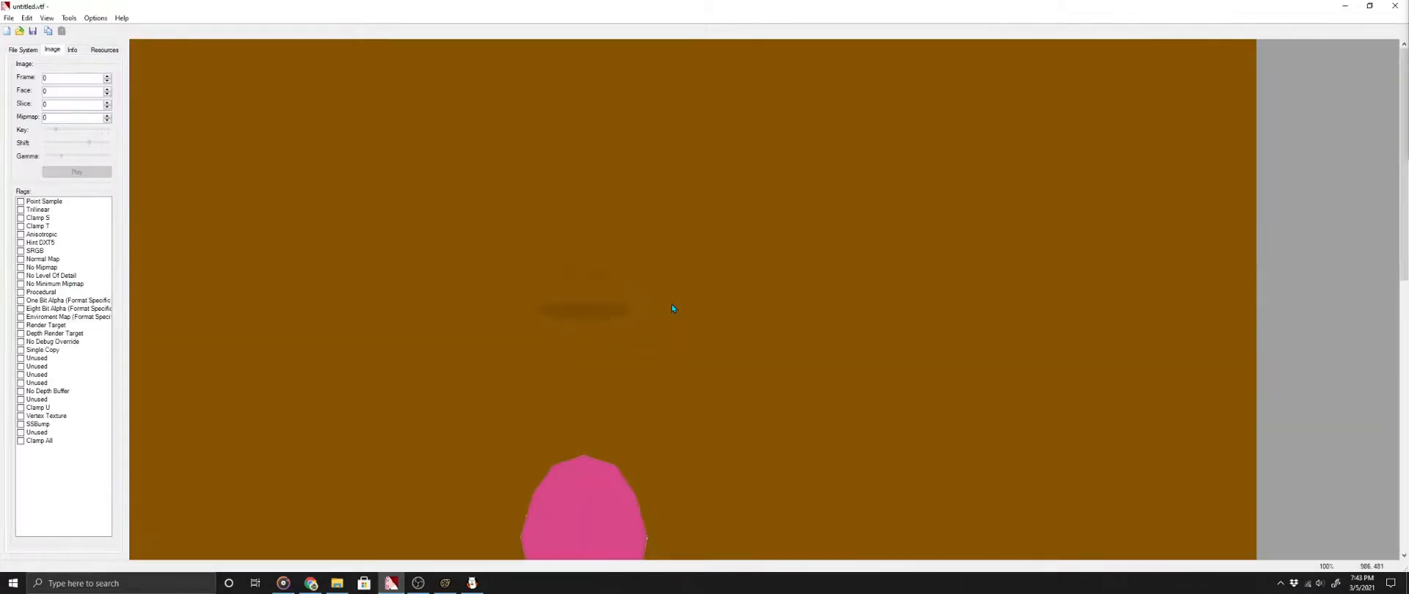
{"action": "scroll", "coordinate": [671, 304], "scroll_direction": "up", "scroll_amount": 6}
Try to save the imported texture as a VTF file named Dobby in the usermod/materials/yen folder.
{"action": "left_click", "coordinate": [8, 18]}
{"action": "left_click", "coordinate": [62, 72]}
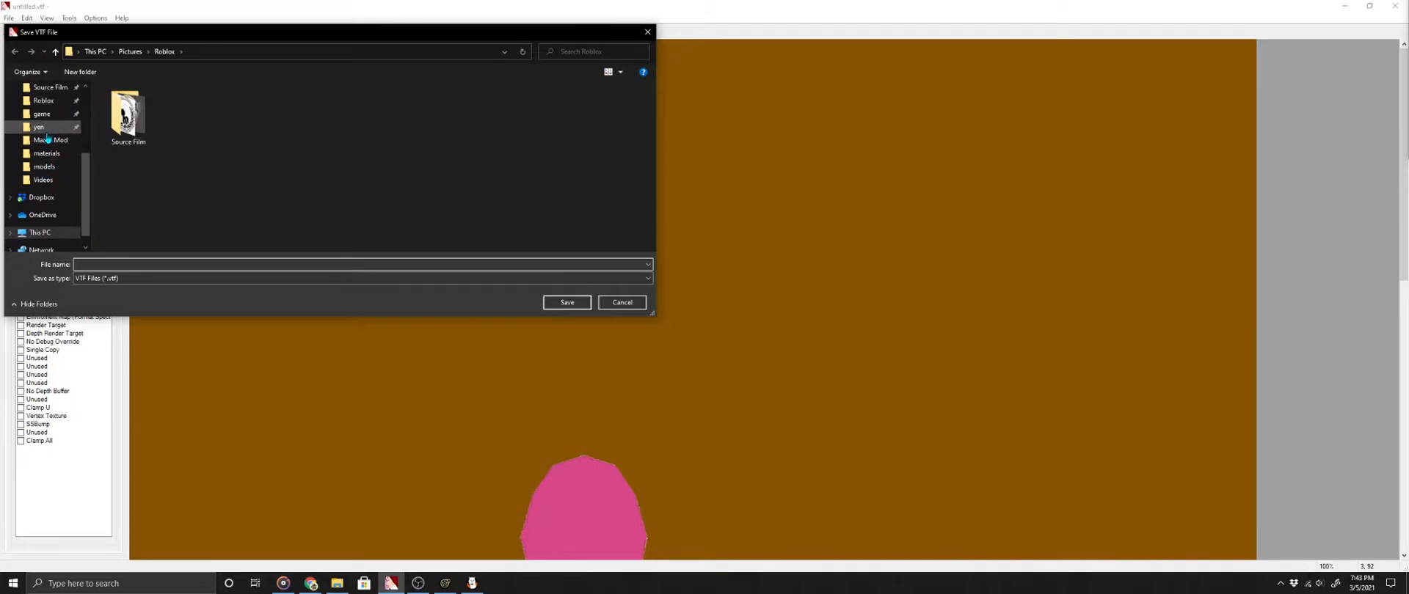
{"action": "left_click", "coordinate": [44, 130]}
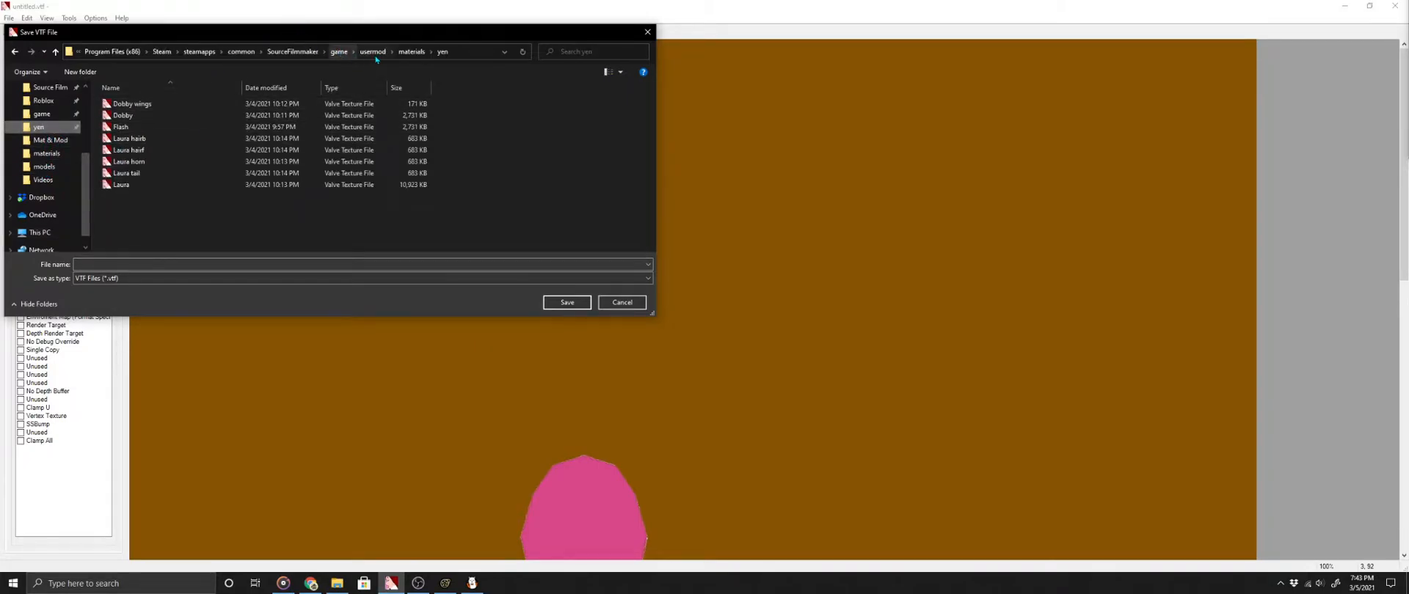
{"action": "left_click", "coordinate": [339, 52]}
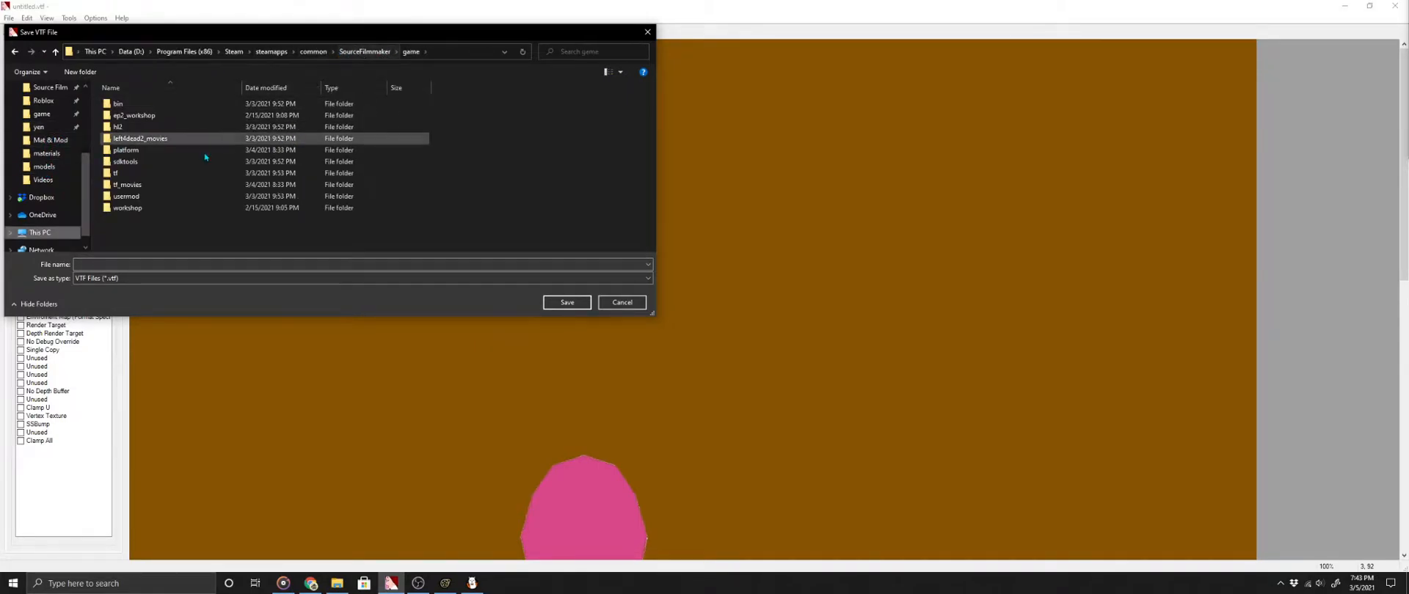
{"action": "double_click", "coordinate": [126, 195]}
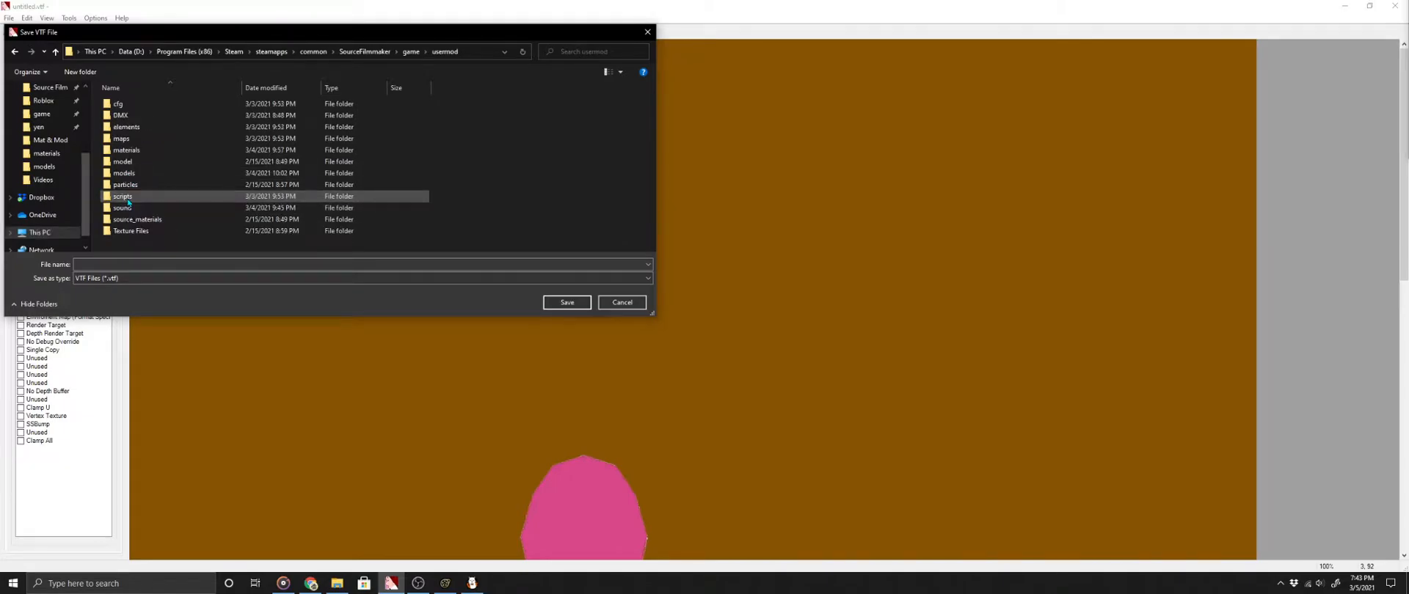
{"action": "double_click", "coordinate": [137, 151]}
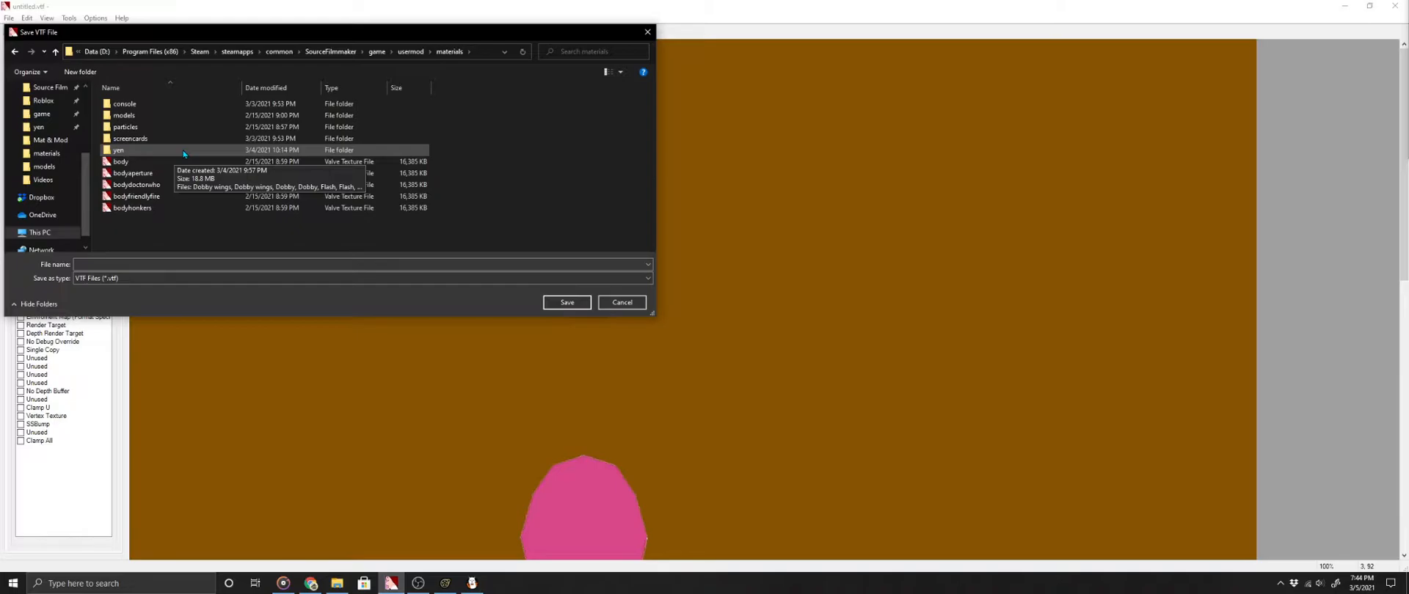
{"action": "double_click", "coordinate": [119, 150]}
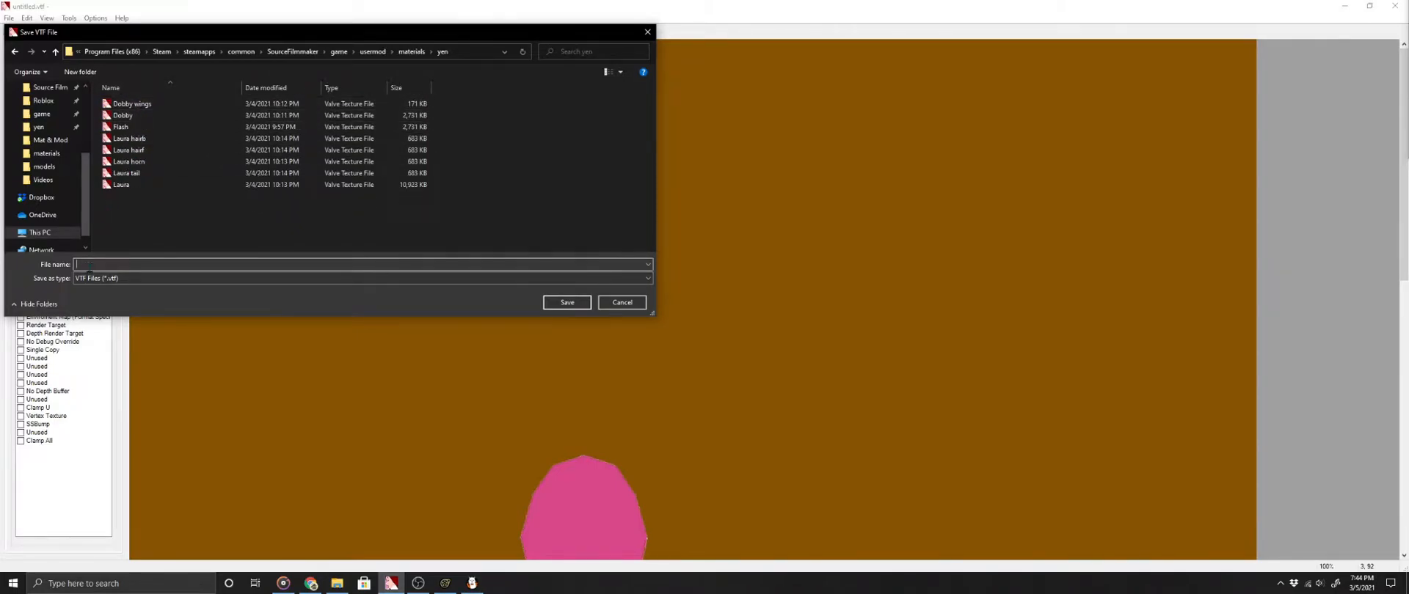
{"action": "type", "text": "Dobby"}
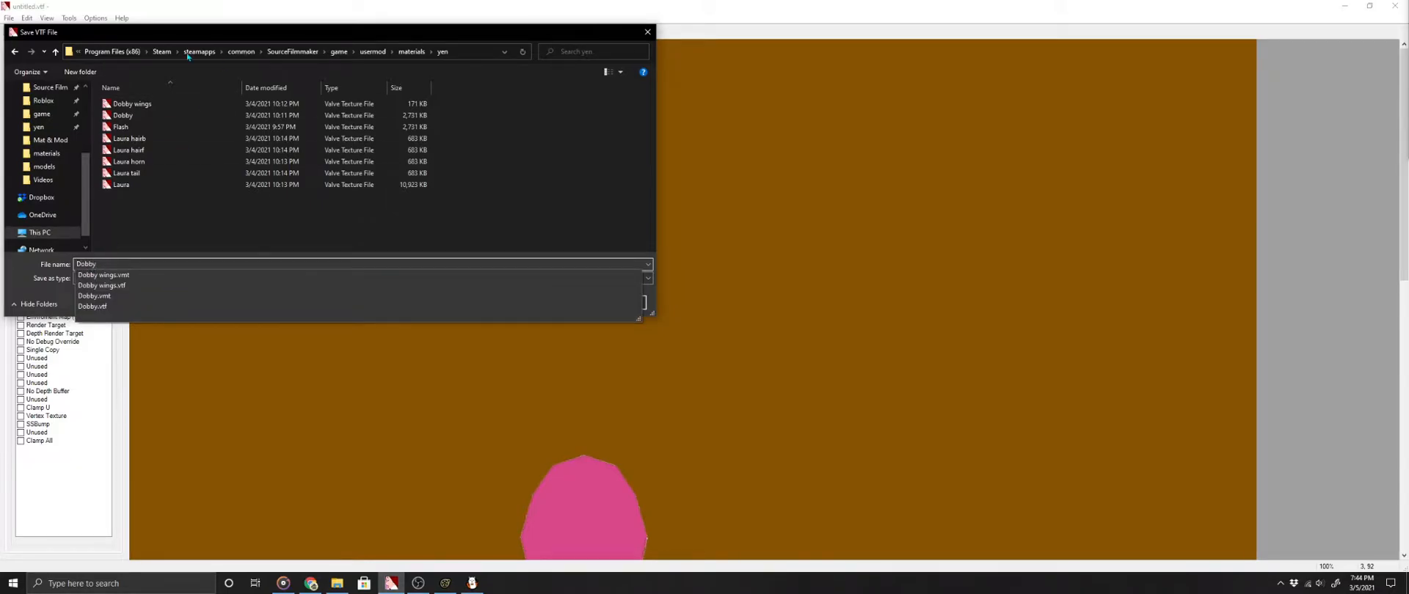
{"action": "left_click", "coordinate": [619, 242]}
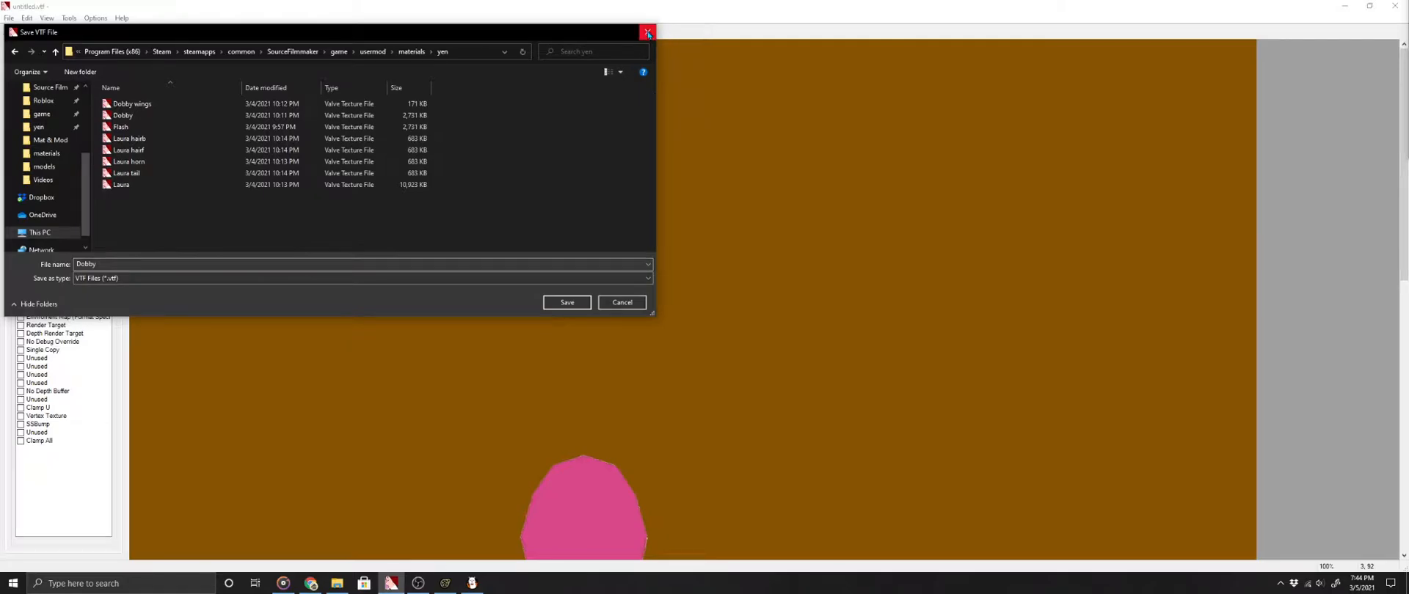
{"action": "left_click", "coordinate": [647, 32]}
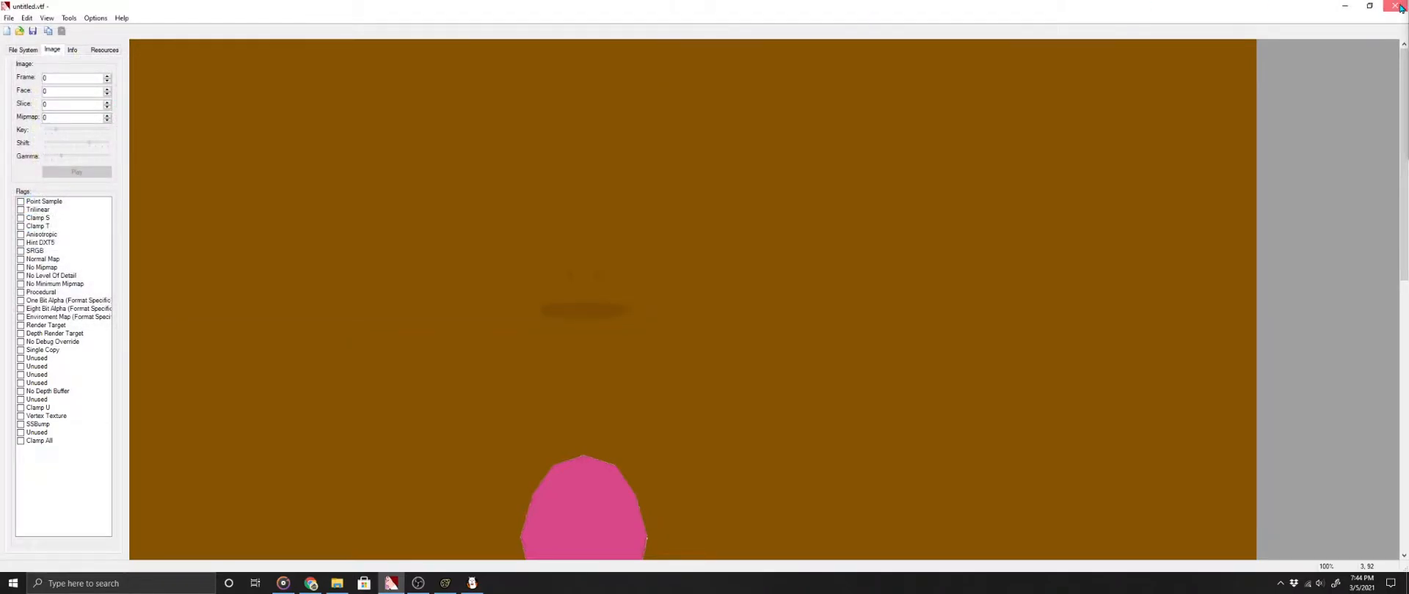
Close the texture programs and the soarin folder window to return to Source Filmmaker.
{"action": "left_click", "coordinate": [1397, 5]}
{"action": "left_click", "coordinate": [1398, 6]}
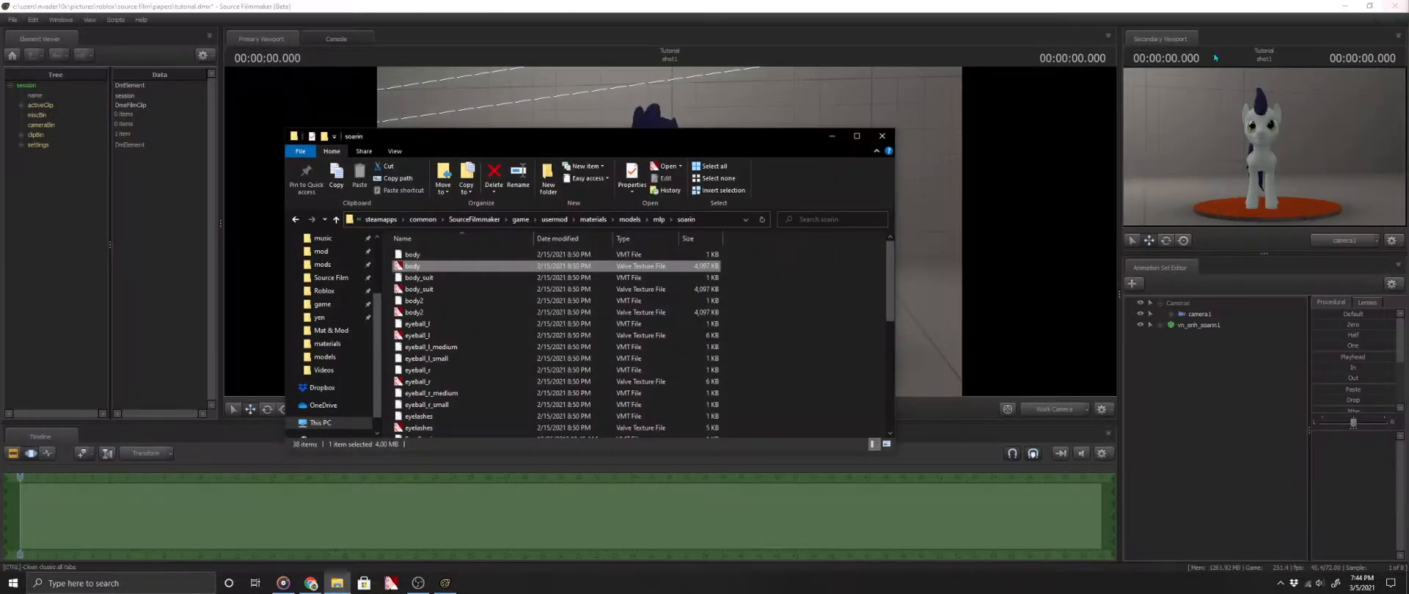
{"action": "left_click", "coordinate": [883, 137]}
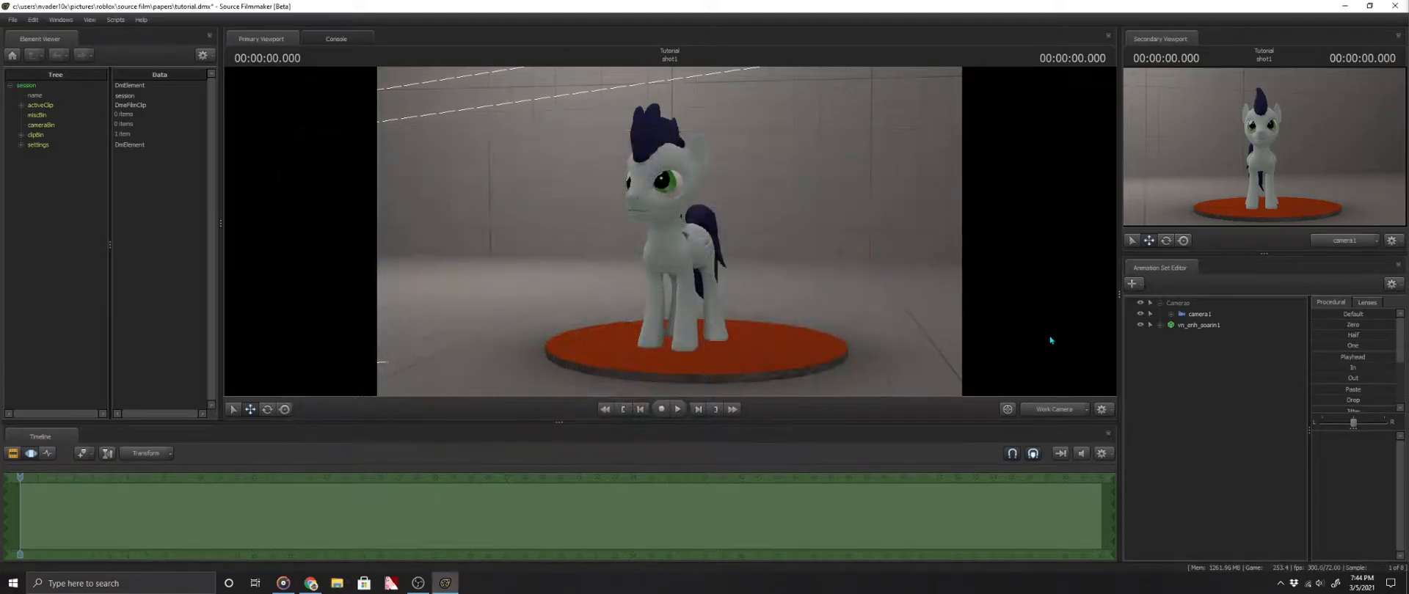
Add override materials to the Soarin animation set and show its model in the Element Viewer.
{"action": "right_click", "coordinate": [1204, 330]}
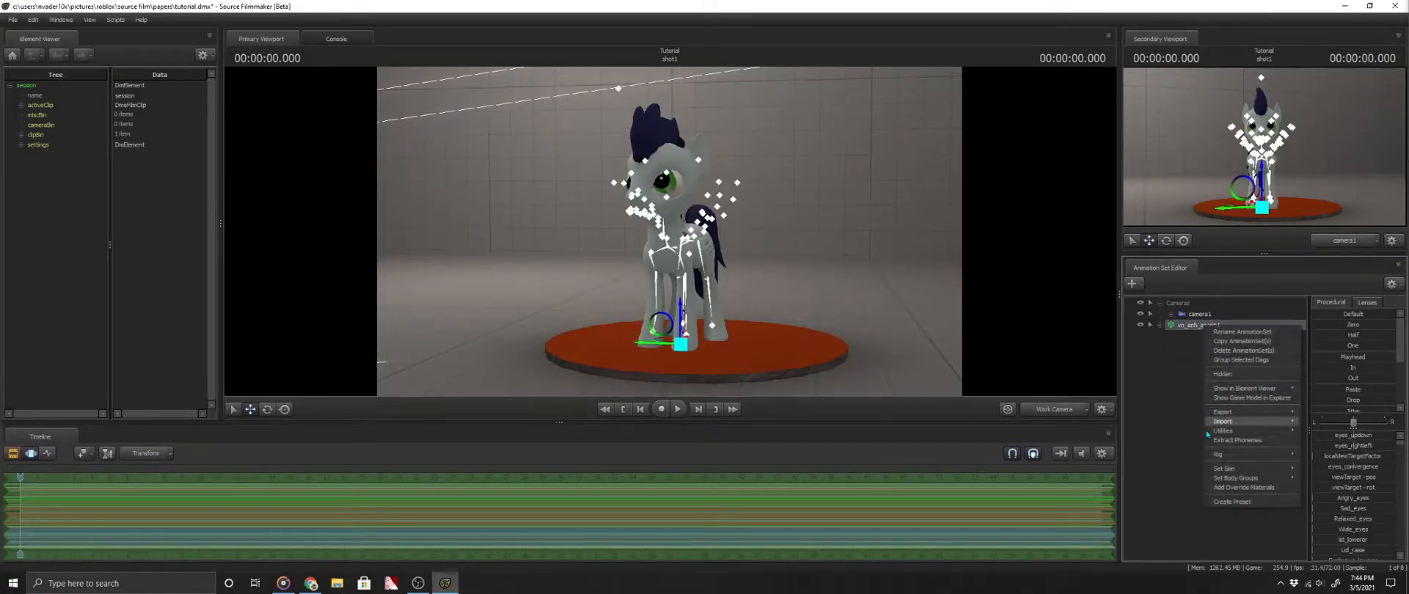
{"action": "left_click", "coordinate": [1259, 494]}
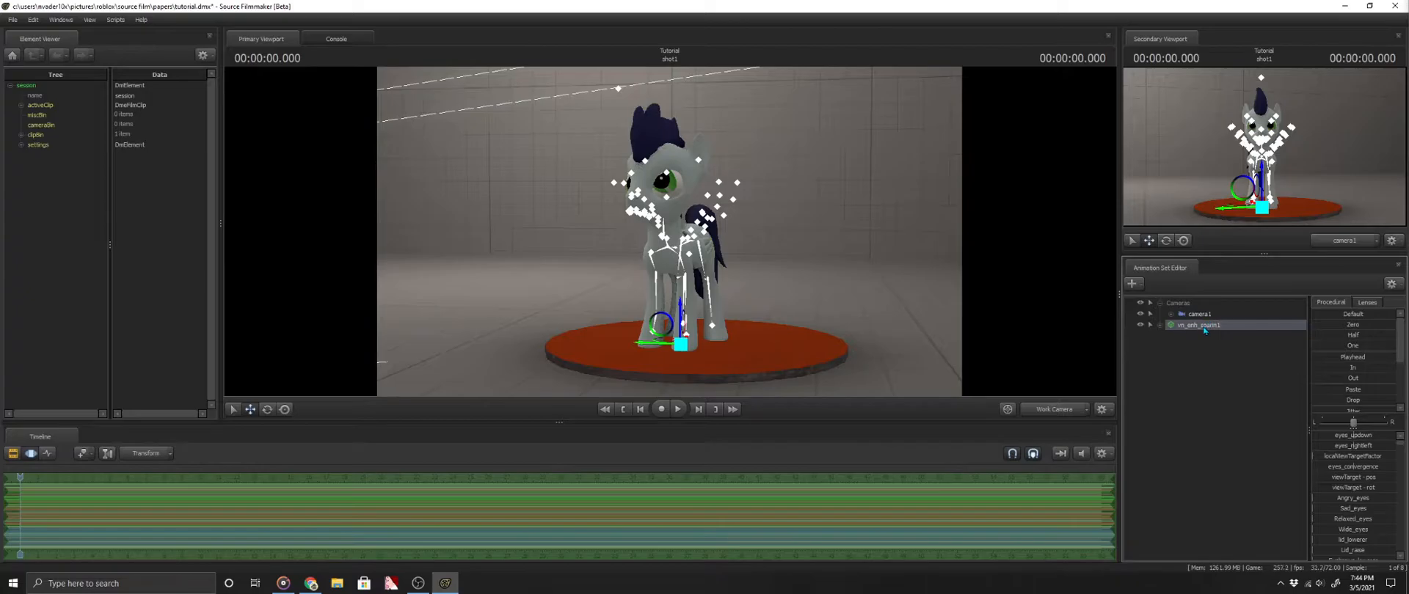
{"action": "right_click", "coordinate": [1204, 330]}
{"action": "mouse_move", "coordinate": [1280, 389]}
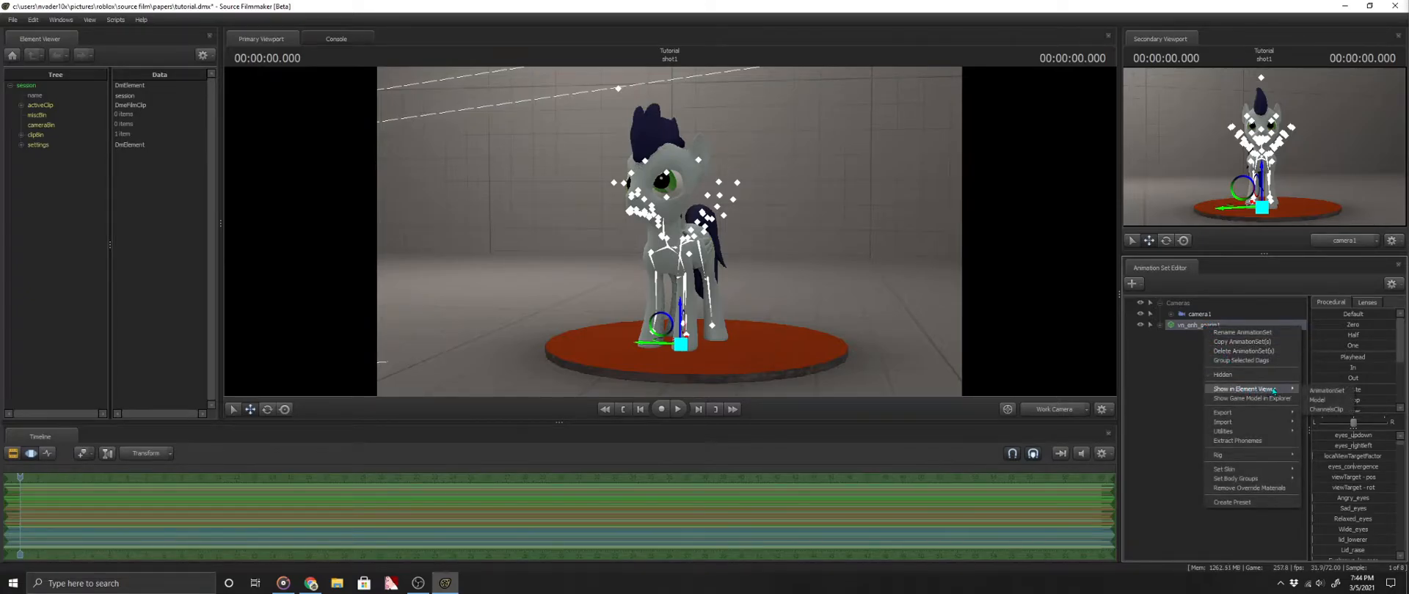
{"action": "left_click", "coordinate": [1316, 401]}
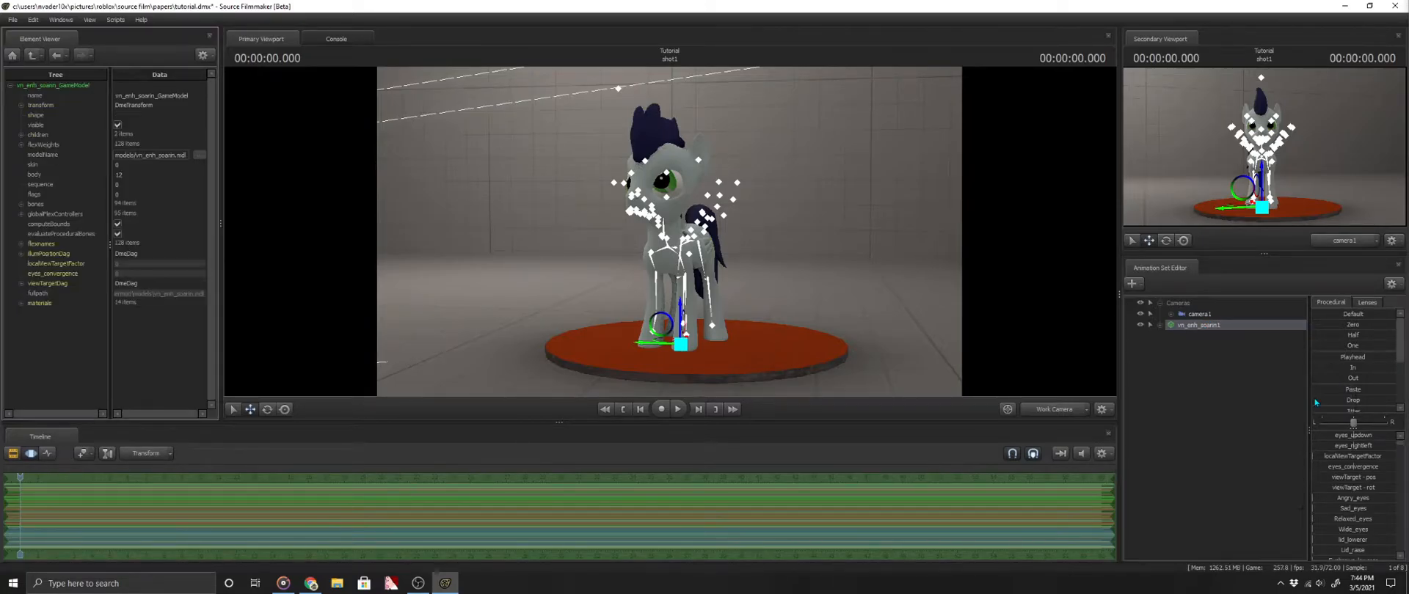
Expand the model's materials and add a string attribute named $basetexture to the body material.
{"action": "left_click", "coordinate": [22, 304]}
{"action": "right_click", "coordinate": [47, 314]}
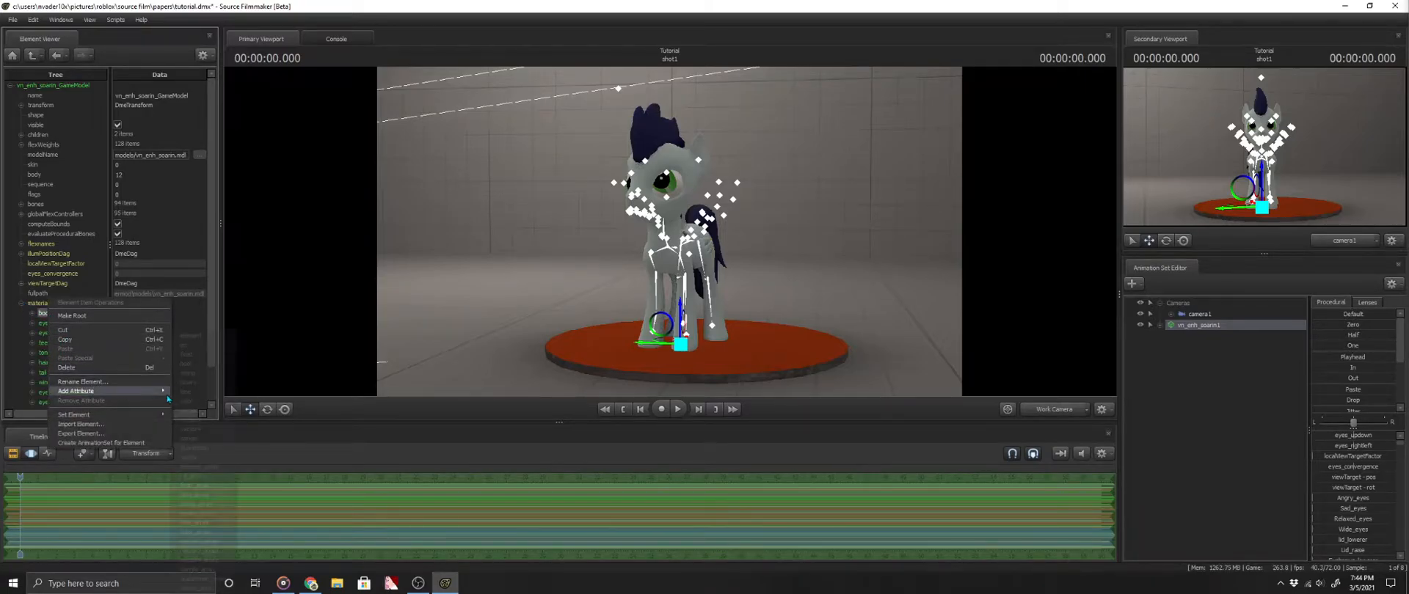
{"action": "mouse_move", "coordinate": [166, 394]}
{"action": "left_click", "coordinate": [202, 376]}
{"action": "left_click", "coordinate": [108, 355]}
{"action": "double_click", "coordinate": [108, 354]}
{"action": "key", "text": "BackSpace"}
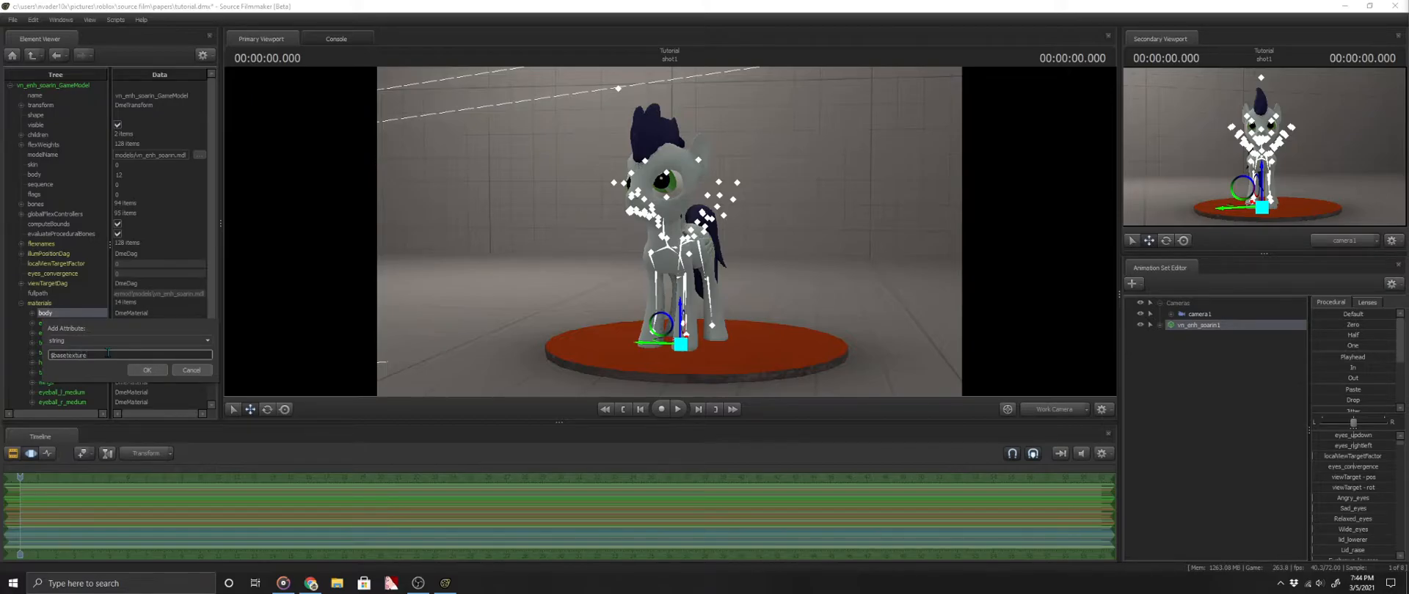
{"action": "type", "text": "$basetexture"}
{"action": "key", "text": "Return"}
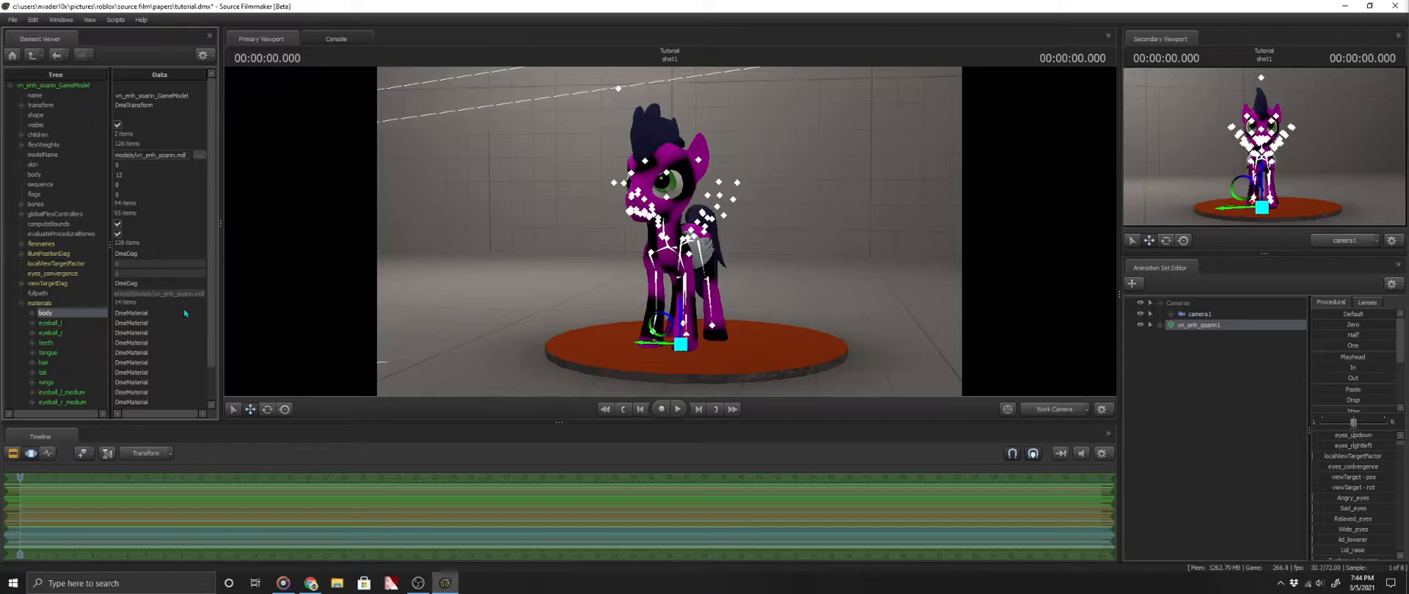
Set the body material's $basetexture to yen/dobby and collapse the body entry.
{"action": "left_click", "coordinate": [133, 362]}
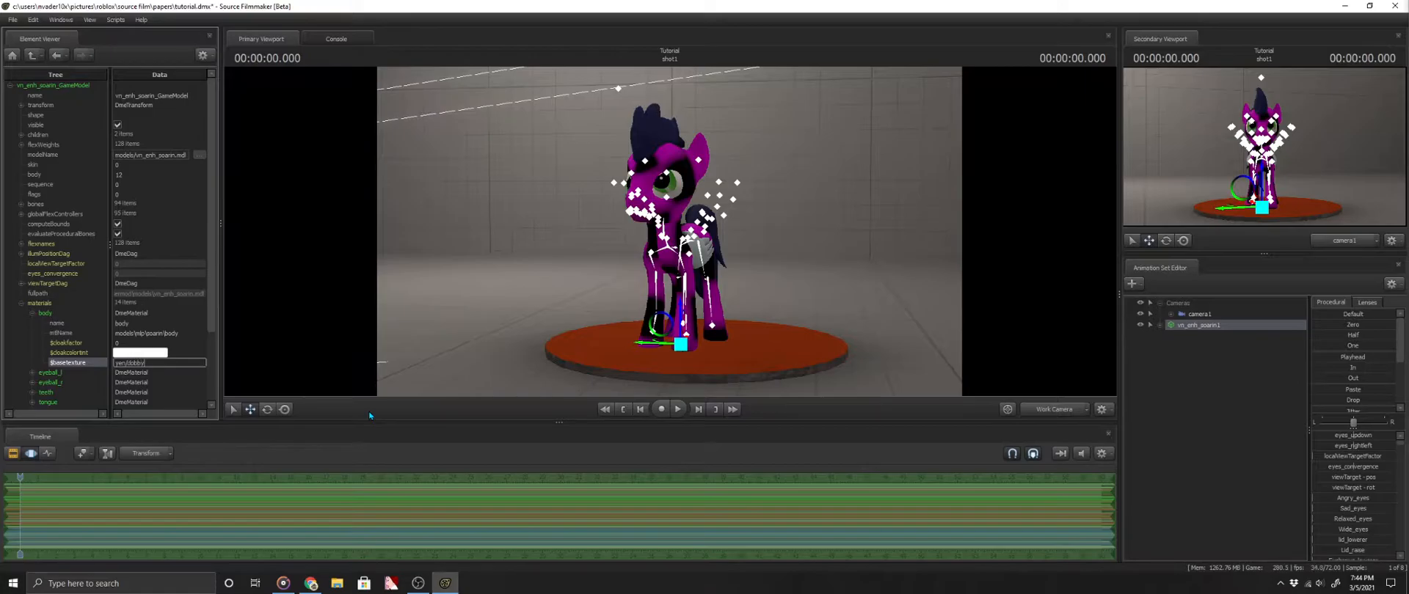
{"action": "key", "text": "Return"}
{"action": "key", "text": "w"}
{"action": "left_click_drag", "start_coordinate": [468, 249], "coordinate": [240, 330]}
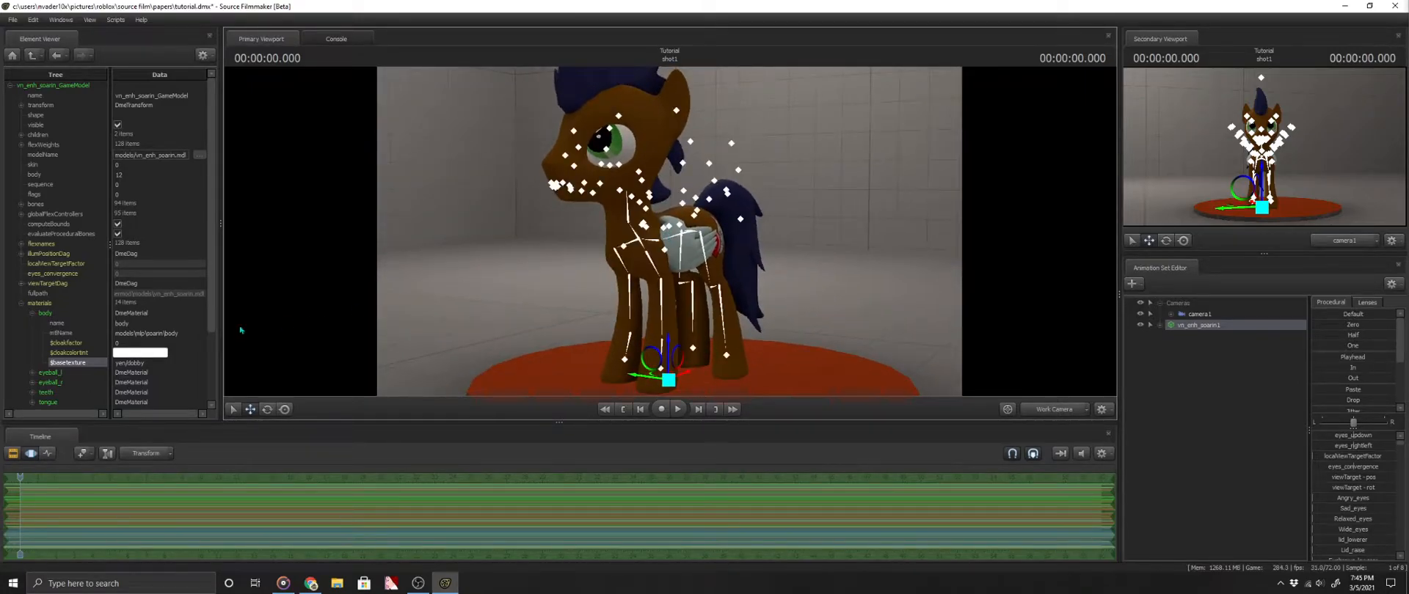
{"action": "left_click", "coordinate": [32, 314]}
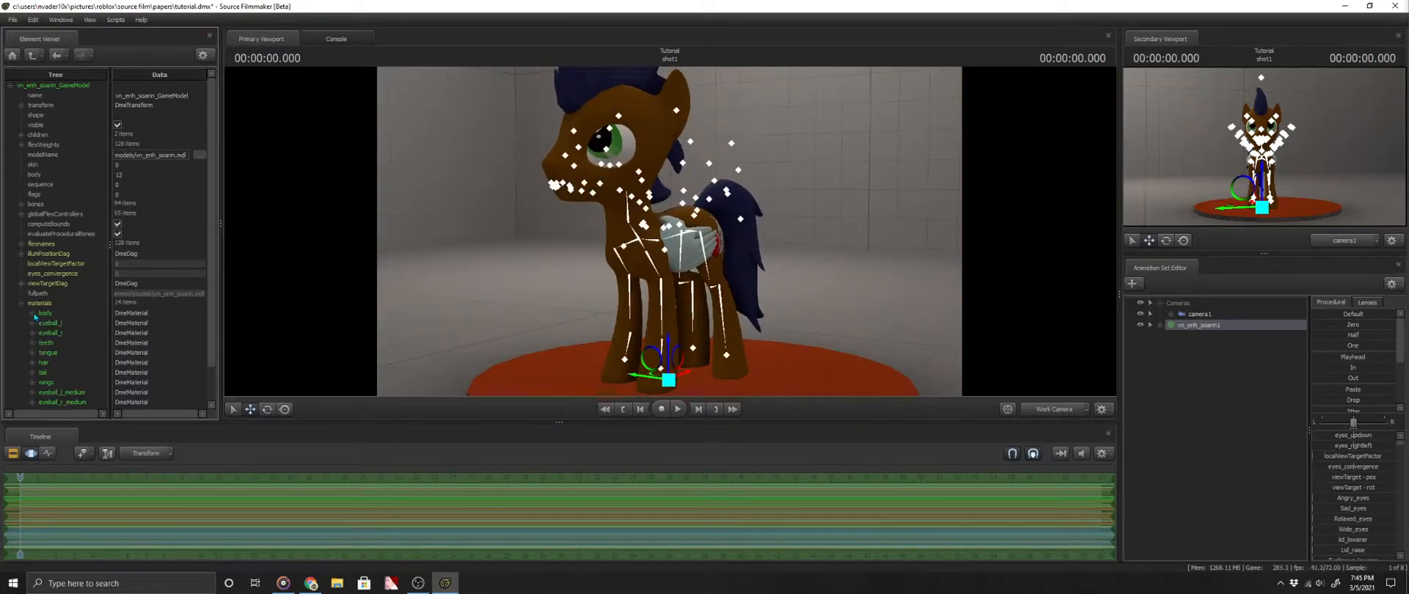
{"action": "right_click", "coordinate": [51, 382]}
{"action": "mouse_move", "coordinate": [85, 460]}
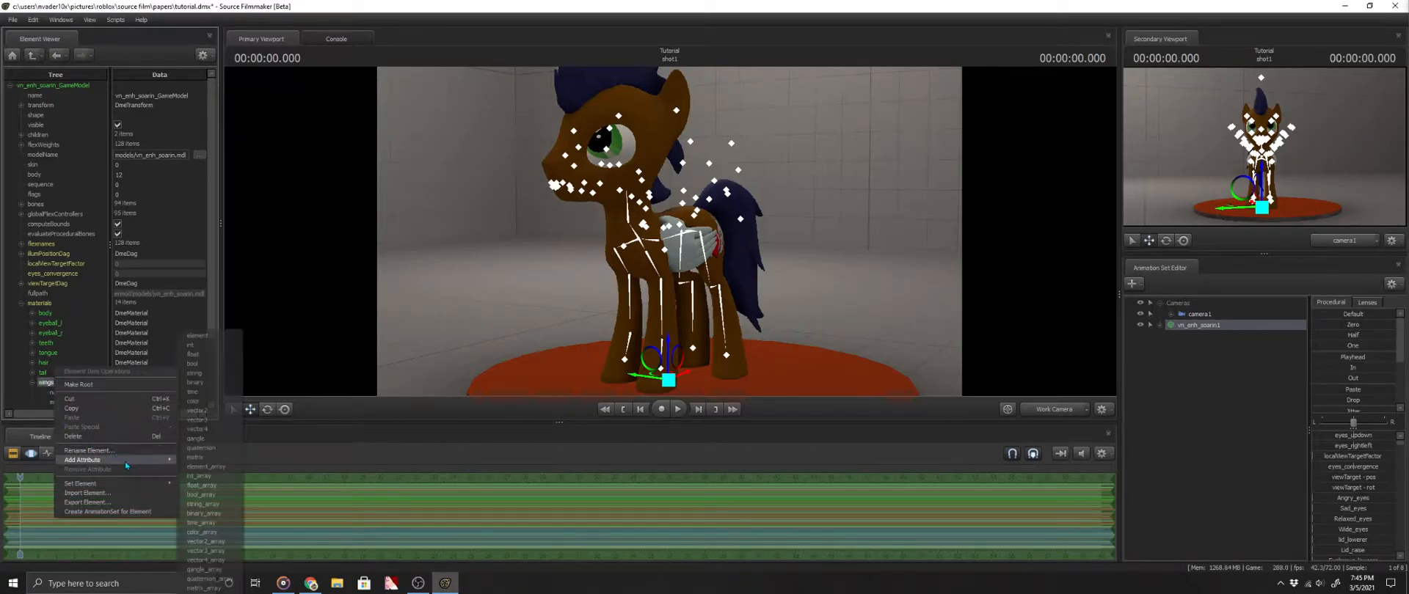
{"action": "left_click", "coordinate": [193, 354]}
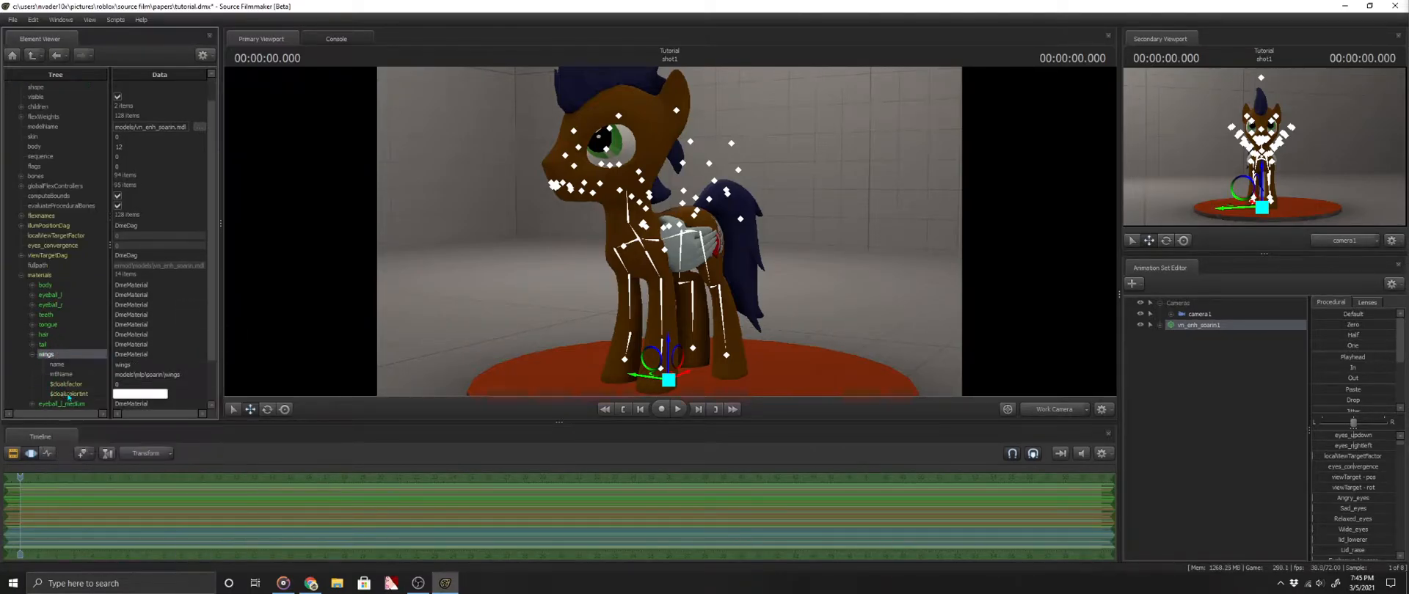
Add a string attribute named $basetexture to the wings material.
{"action": "scroll", "coordinate": [67, 359], "scroll_direction": "down", "scroll_amount": 1}
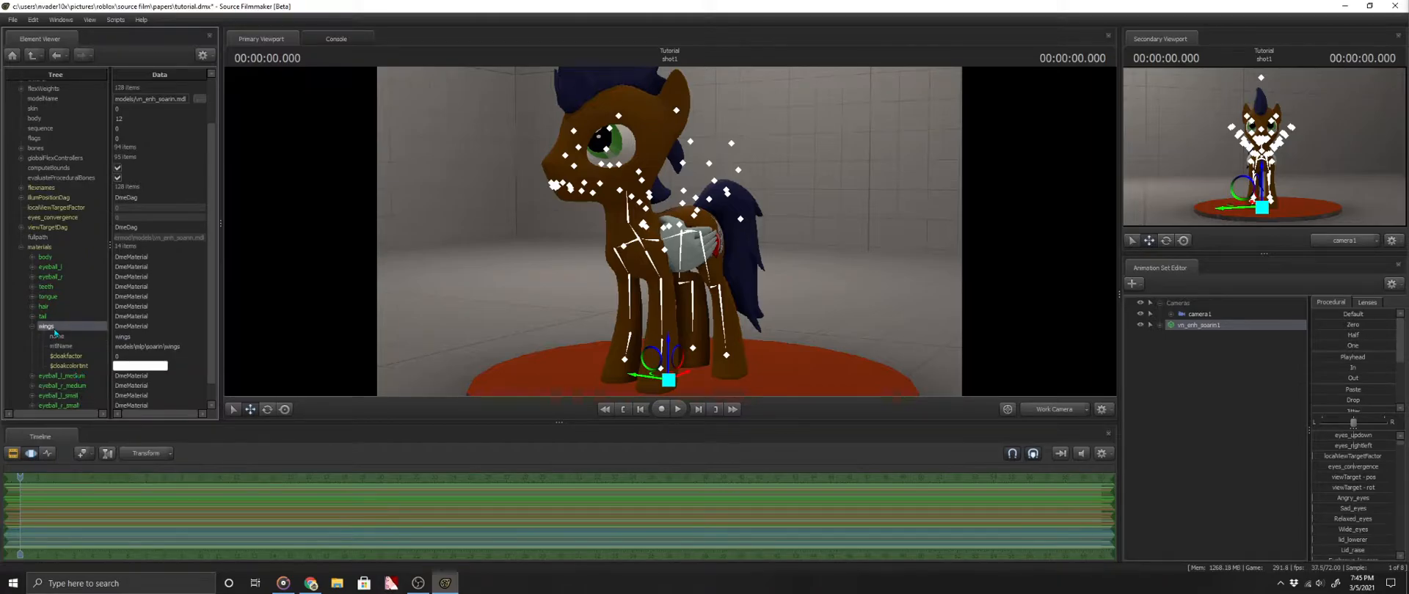
{"action": "right_click", "coordinate": [55, 332]}
{"action": "mouse_move", "coordinate": [95, 408]}
{"action": "left_click", "coordinate": [202, 383]}
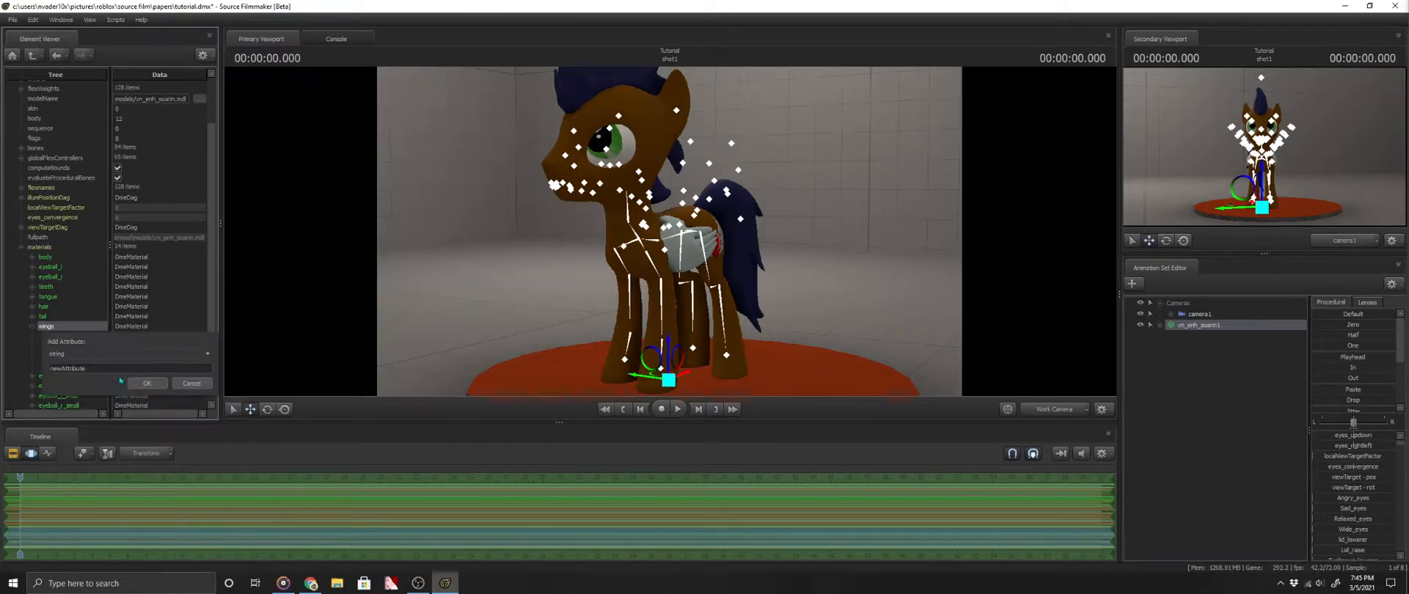
{"action": "left_click", "coordinate": [96, 372]}
{"action": "key", "text": "ctrl+a"}
{"action": "type", "text": "$"}
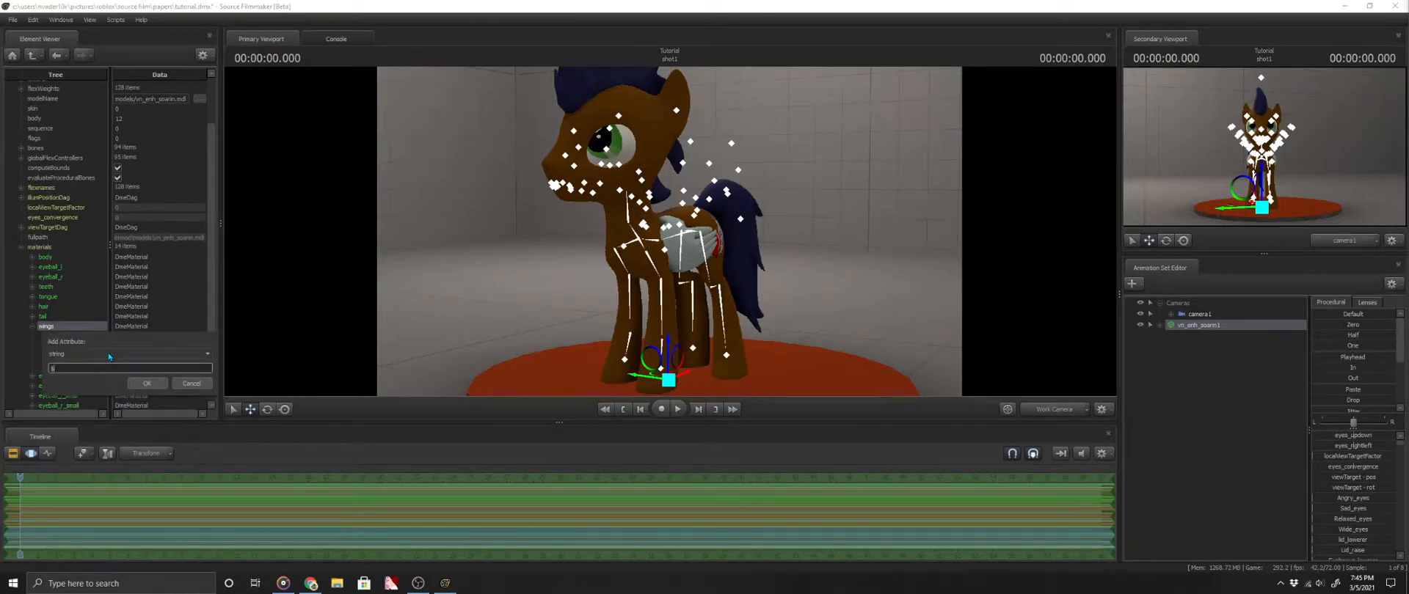
{"action": "type", "text": "basetexture"}
{"action": "key", "text": "Return"}
Set the wings material's $basetexture to yen/dobby wings and collapse the wings entry.
{"action": "left_click", "coordinate": [132, 376]}
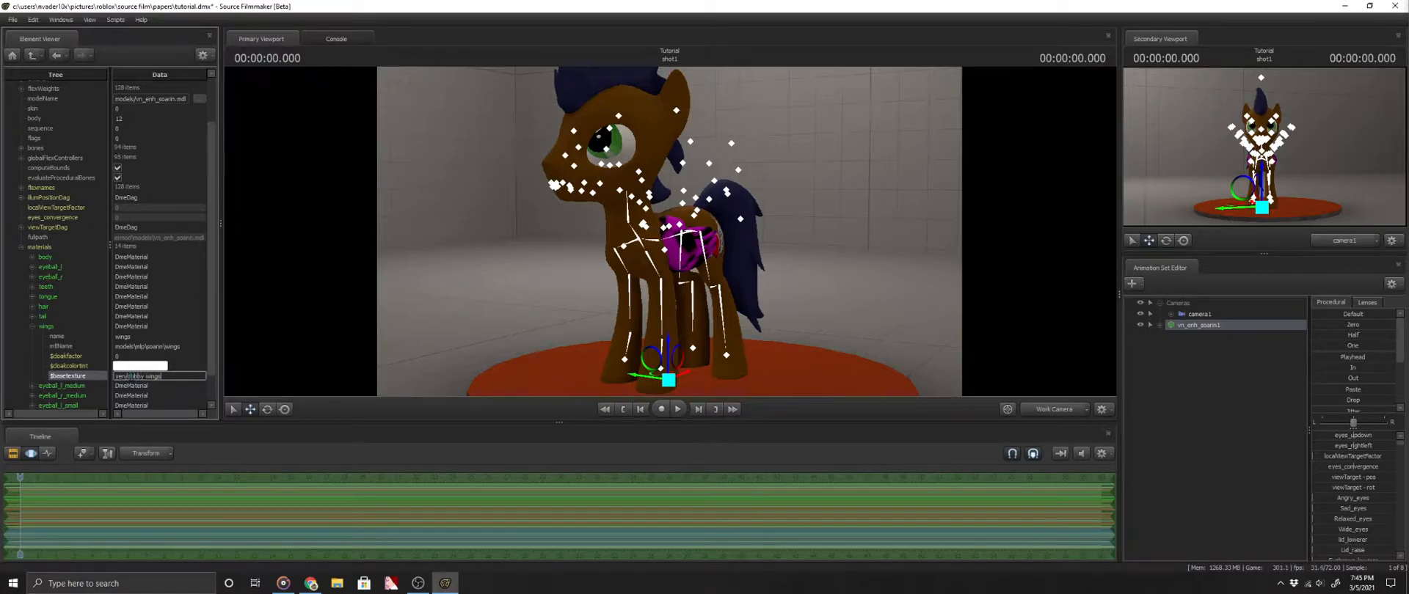
{"action": "key", "text": "Return"}
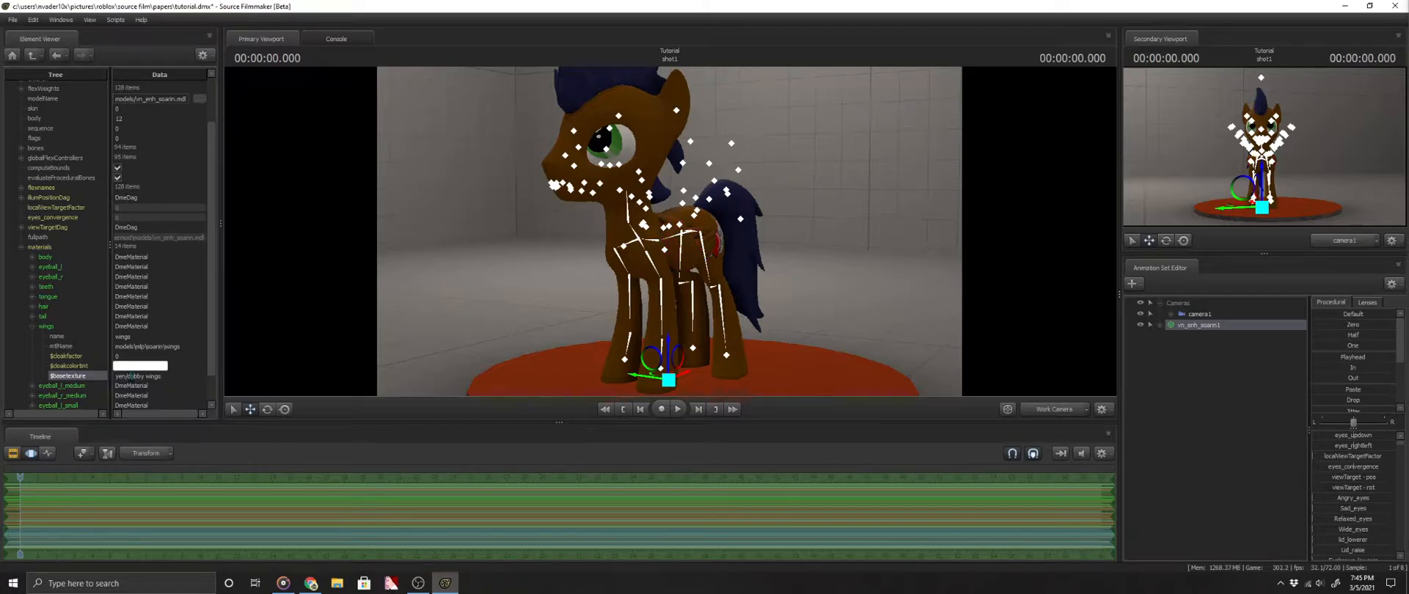
{"action": "left_click", "coordinate": [33, 327]}
Deselect the model and inspect the new body and wing textures from its other side.
{"action": "left_click", "coordinate": [1190, 402]}
{"action": "left_click_drag", "start_coordinate": [881, 370], "coordinate": [1101, 343]}
{"action": "key", "text": "s"}
{"action": "key", "text": "a"}
{"action": "left_click_drag", "start_coordinate": [620, 224], "coordinate": [659, 241]}
{"action": "key", "text": "w"}
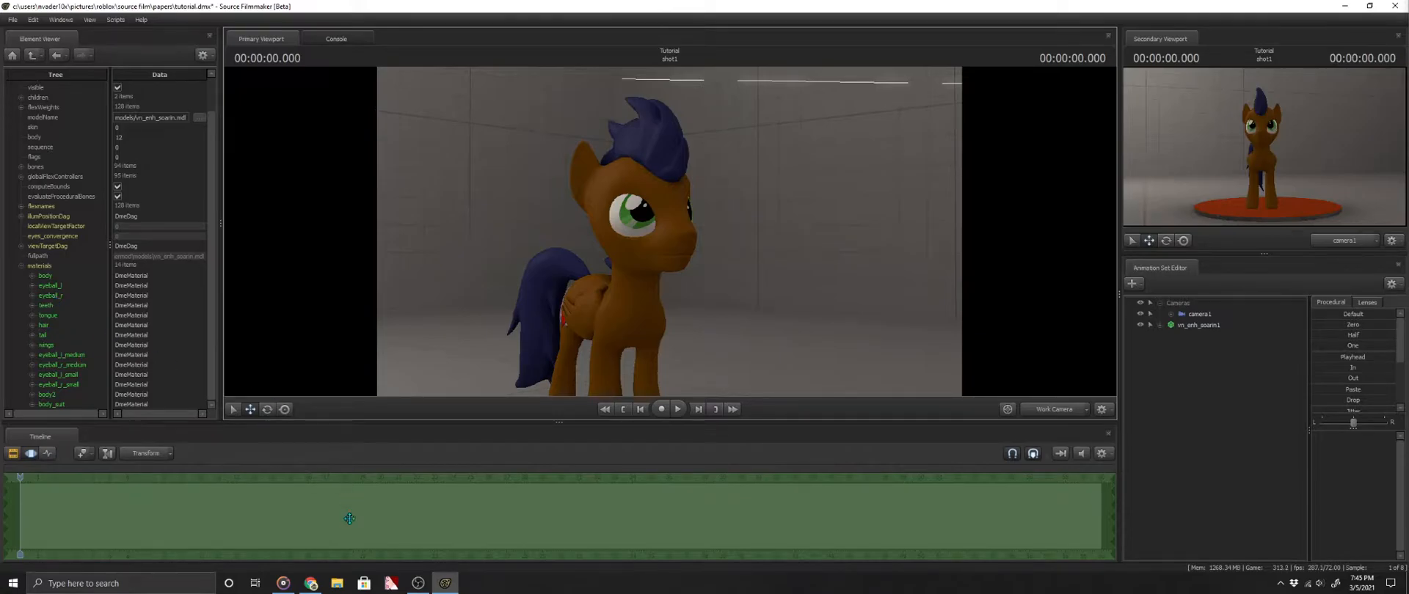
Switch to File Explorer and open the eyeball_l texture from the usermod/materials/models/mlp/thunderlane folder in VTFEdit.
{"action": "left_click", "coordinate": [337, 584]}
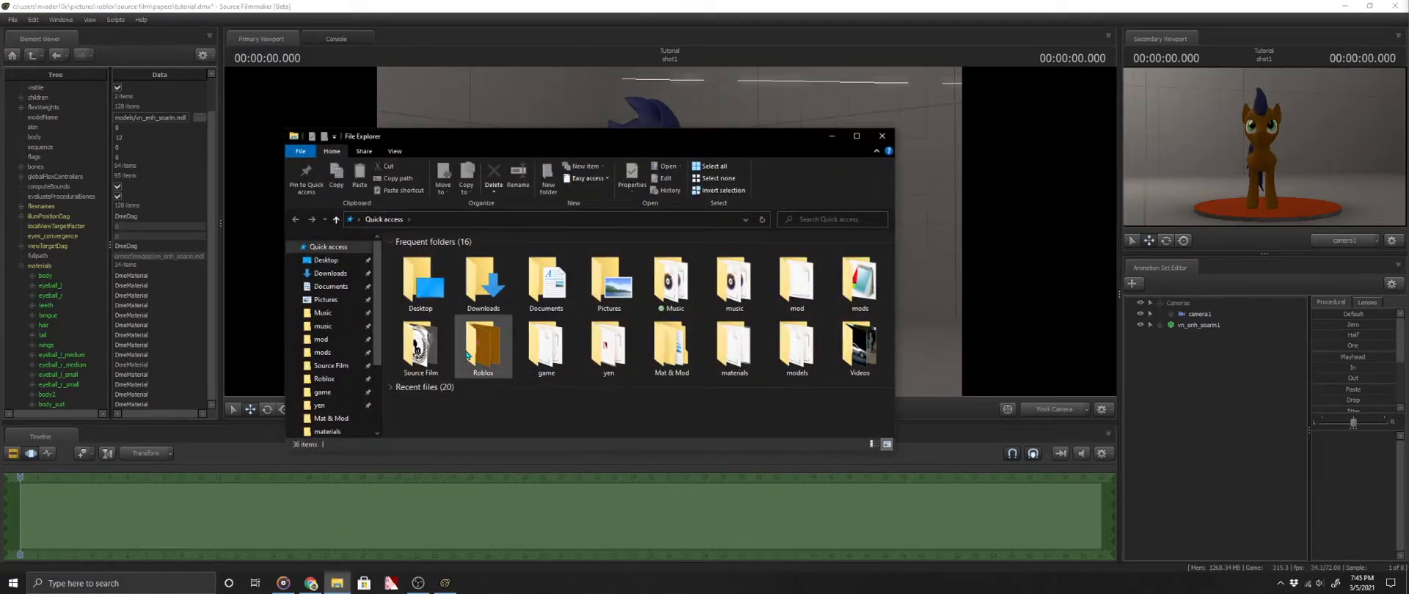
{"action": "double_click", "coordinate": [546, 350]}
{"action": "double_click", "coordinate": [421, 353]}
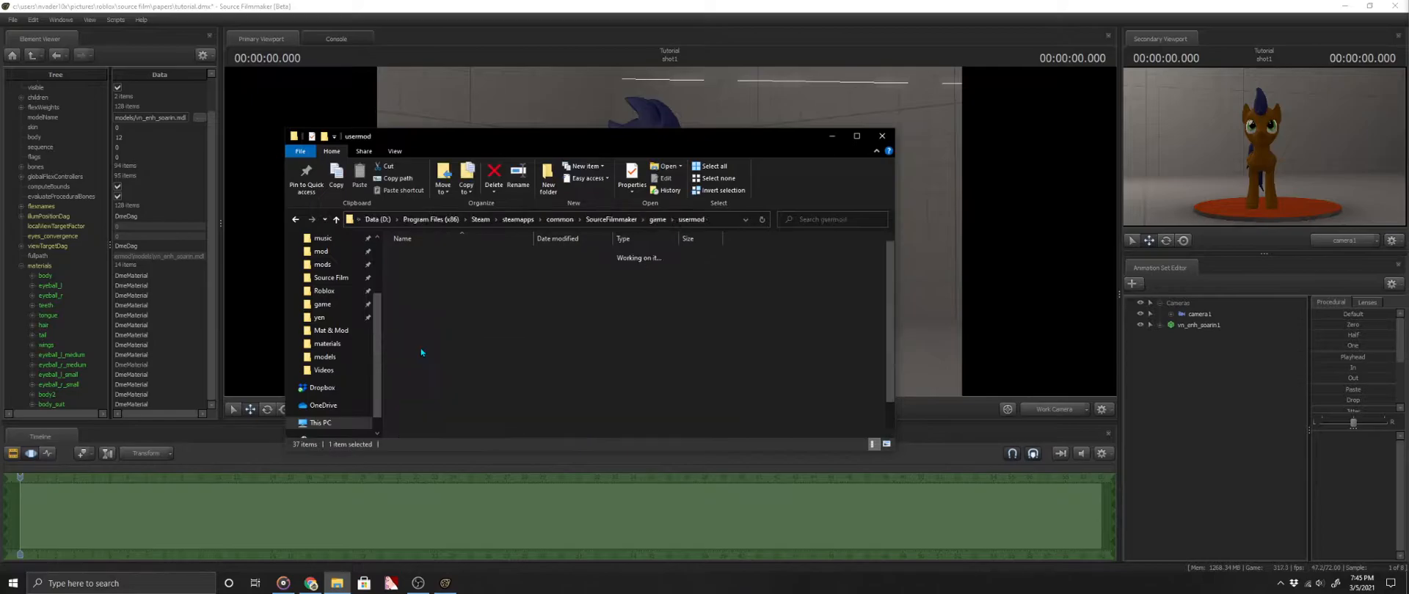
{"action": "double_click", "coordinate": [416, 301]}
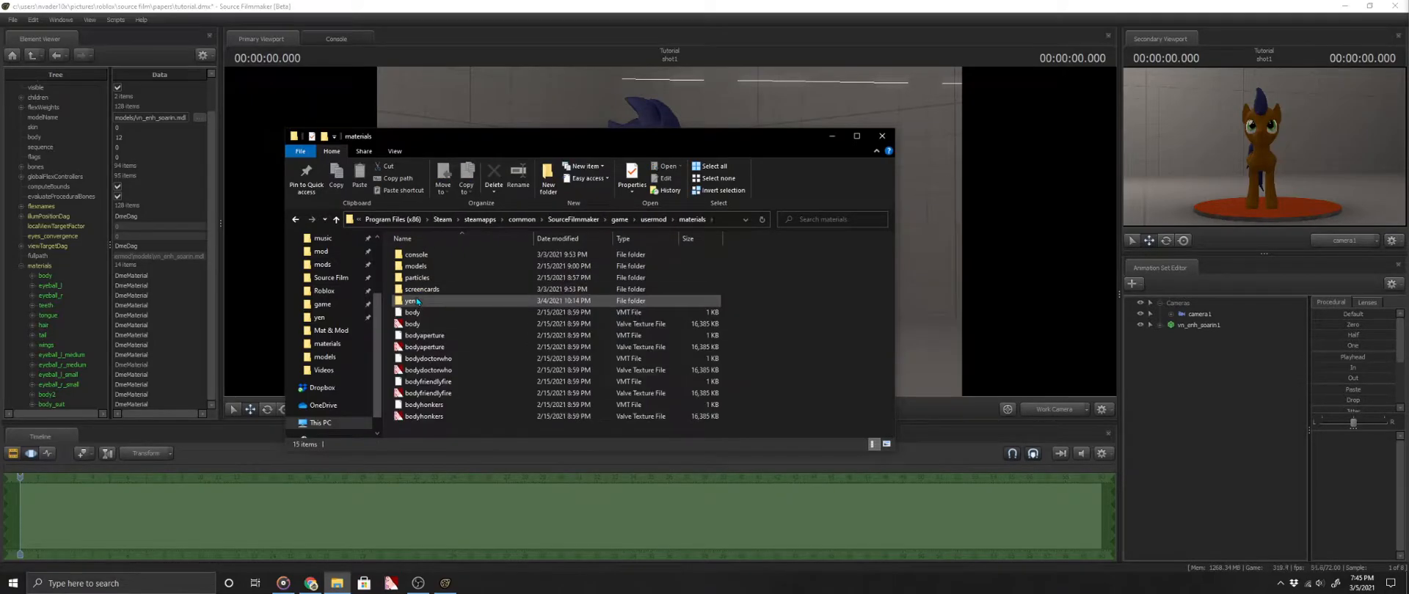
{"action": "double_click", "coordinate": [415, 265]}
{"action": "double_click", "coordinate": [413, 313]}
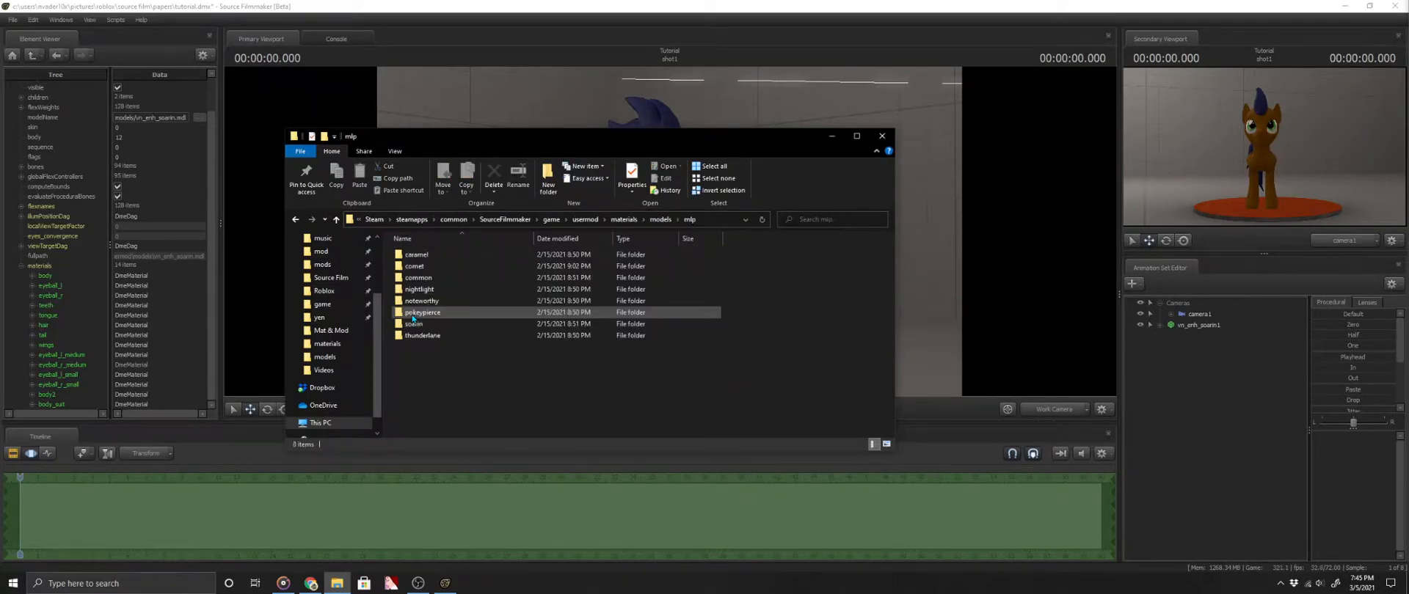
{"action": "double_click", "coordinate": [417, 335]}
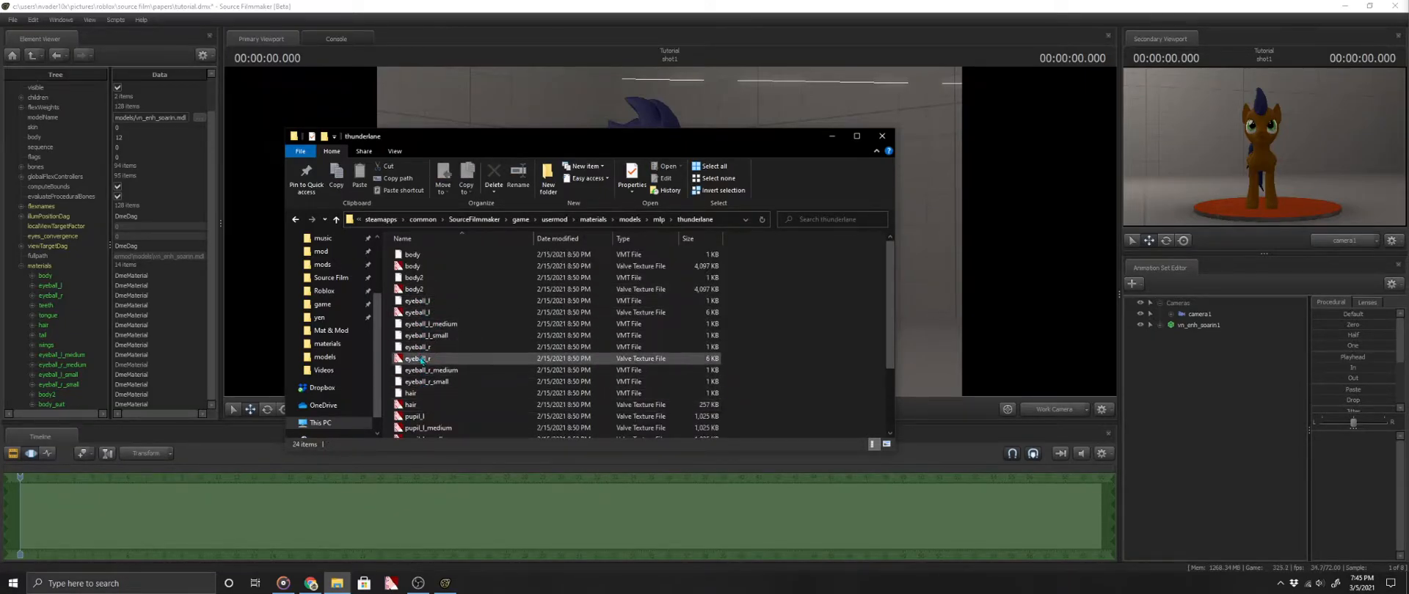
{"action": "double_click", "coordinate": [421, 314]}
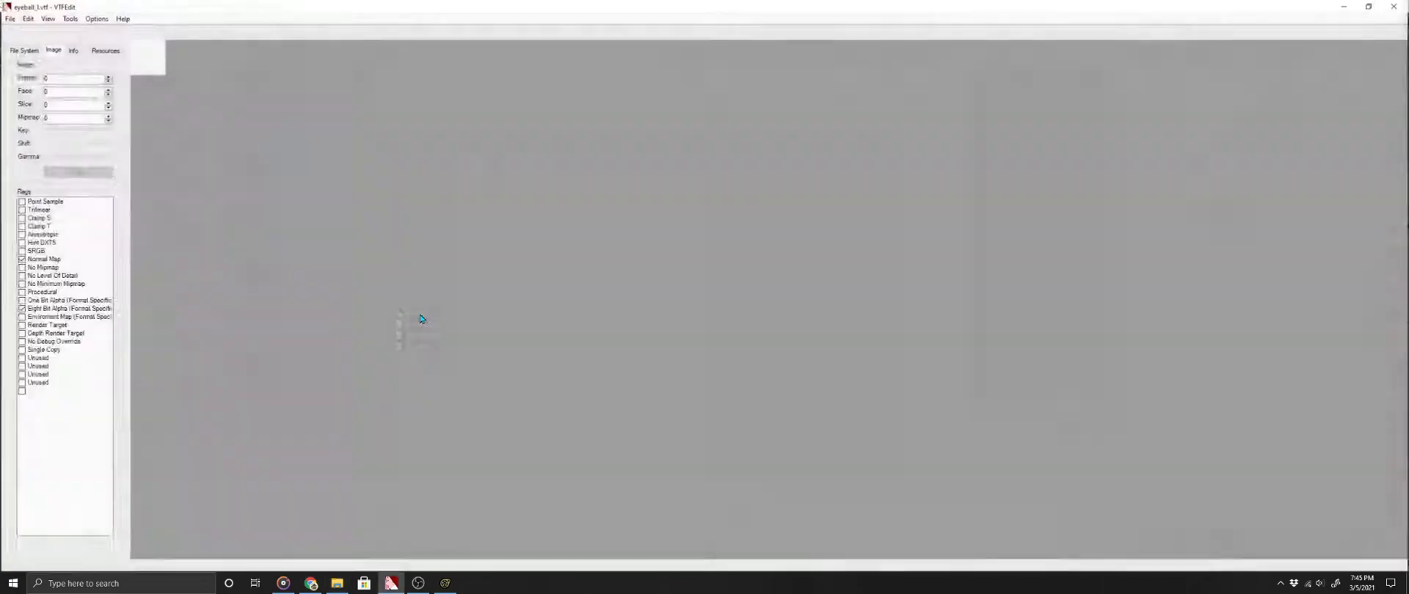
Close the eyeball_l texture and view the eyeball_r texture from the thunderlane folder in VTFEdit, closing it again.
{"action": "left_click", "coordinate": [1395, 6]}
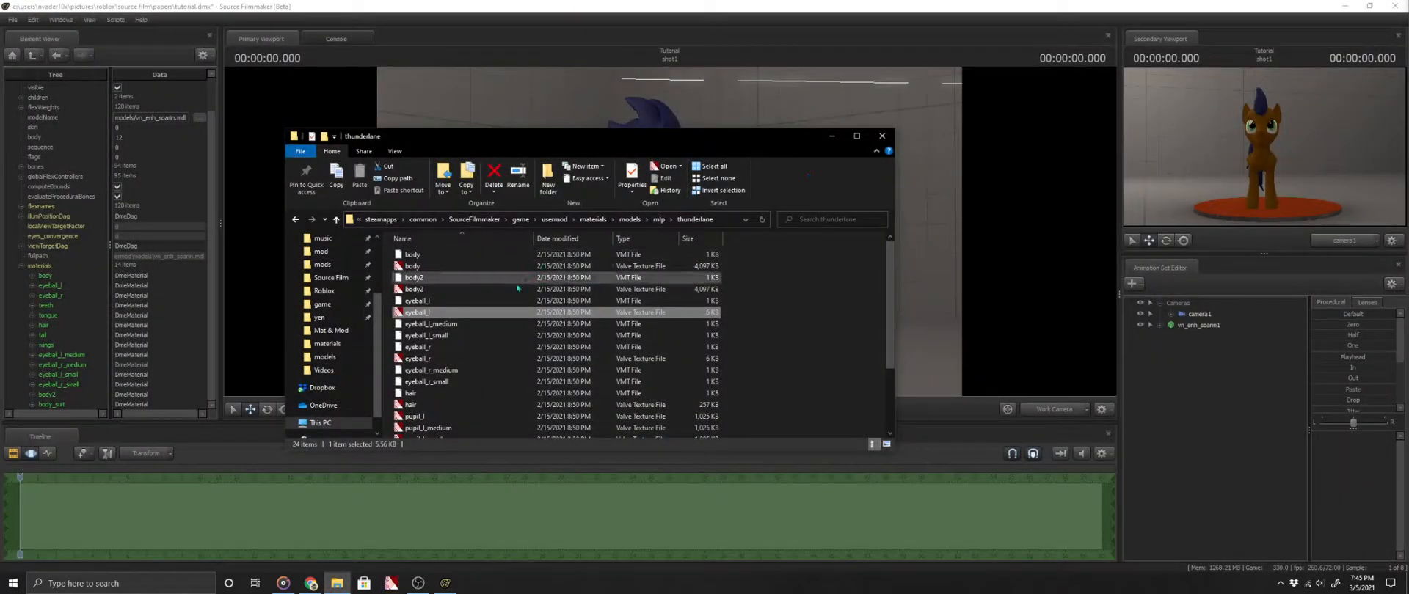
{"action": "left_click", "coordinate": [426, 359]}
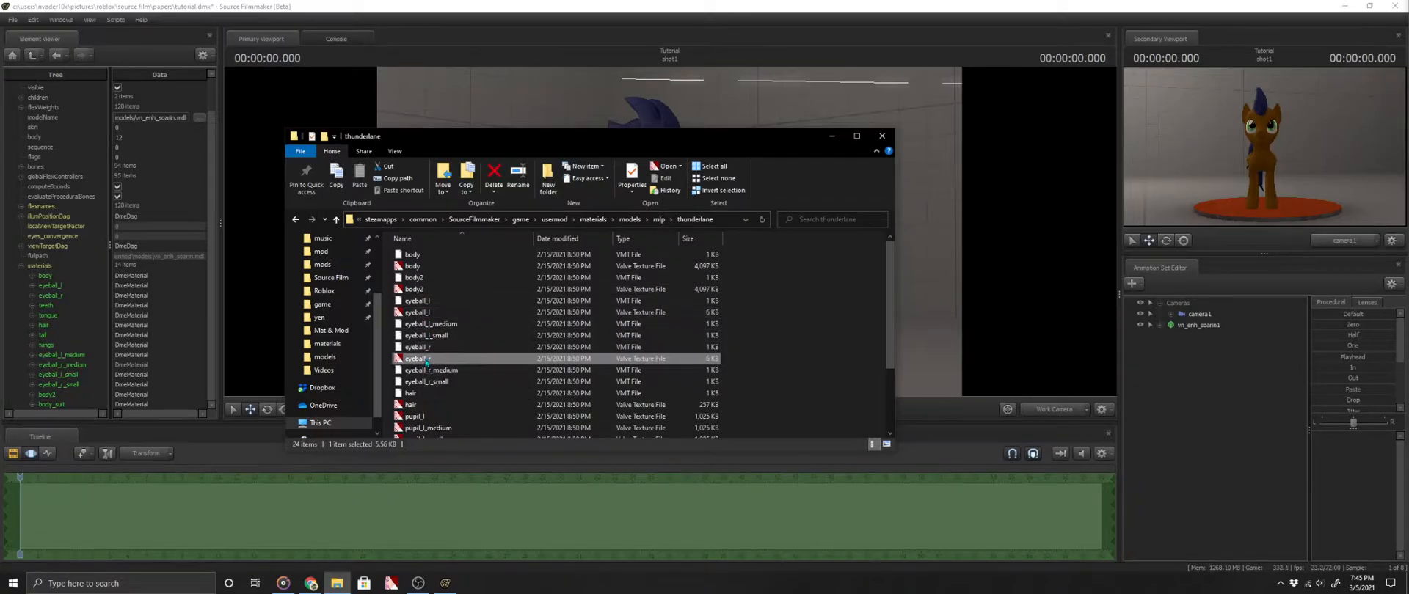
{"action": "double_click", "coordinate": [425, 359]}
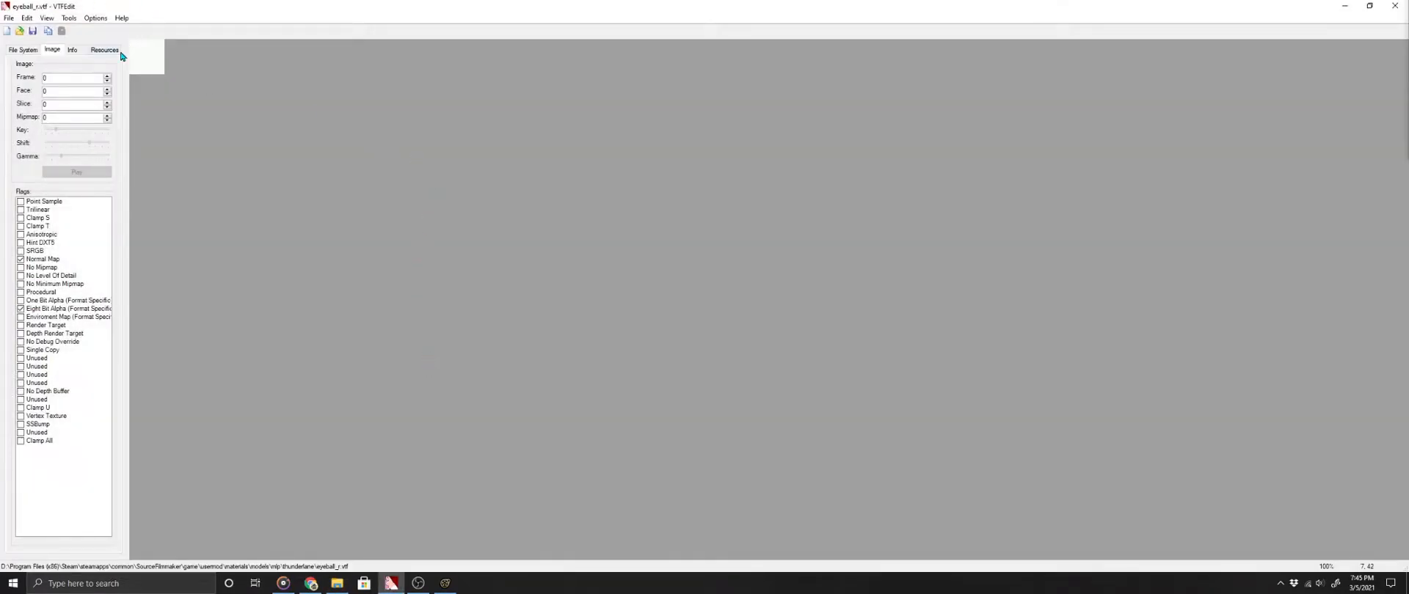
{"action": "left_click", "coordinate": [1387, 9]}
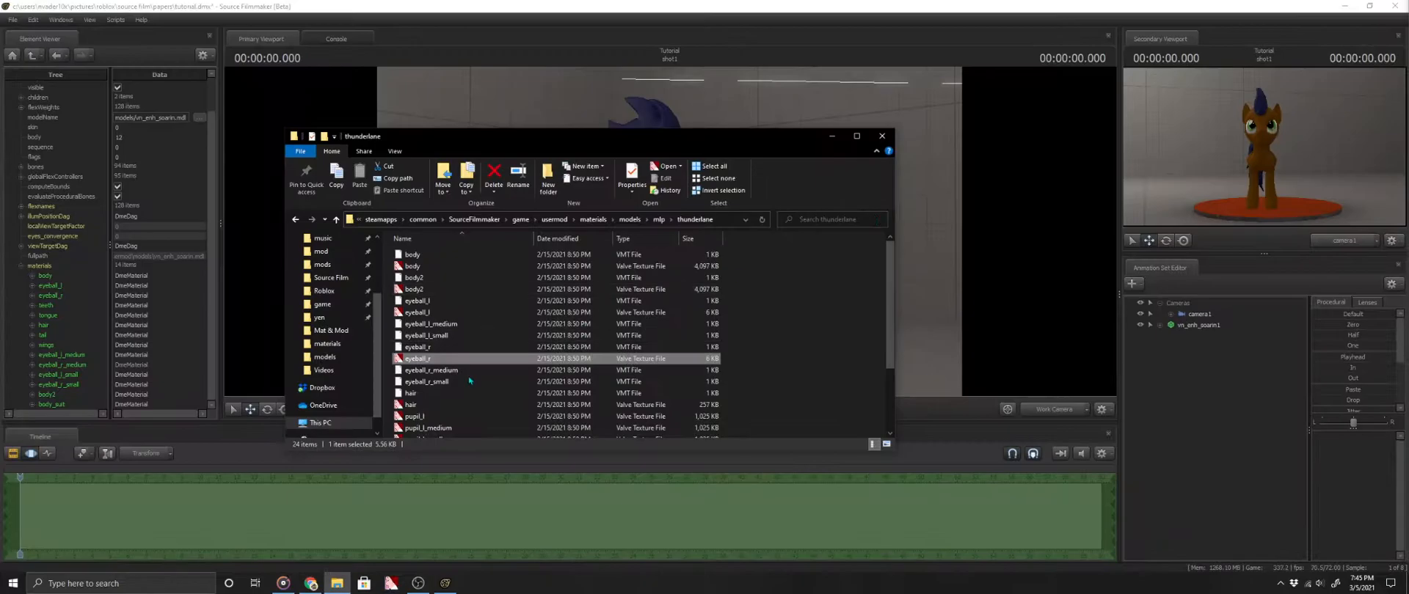
Open the pupil_l texture from the thunderlane folder in VTFEdit and export it as a TGA file to Pictures/Roblox.
{"action": "scroll", "coordinate": [424, 389], "scroll_direction": "down", "scroll_amount": 1}
{"action": "double_click", "coordinate": [424, 387]}
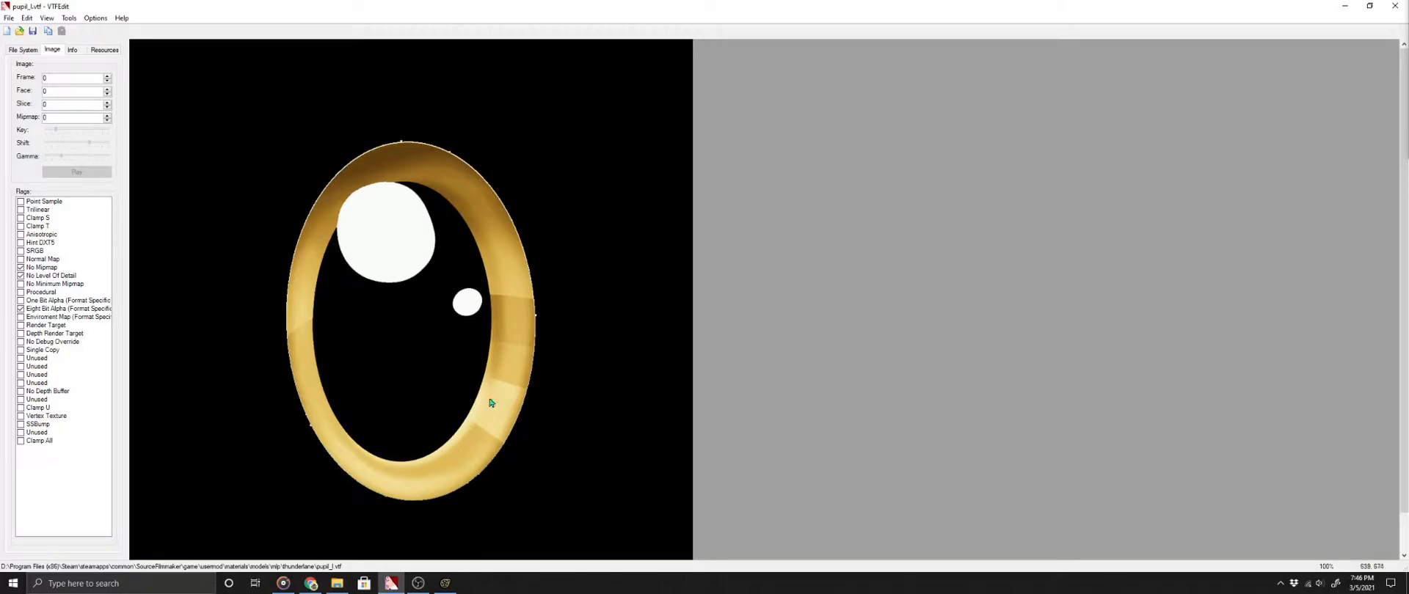
{"action": "left_click", "coordinate": [9, 18]}
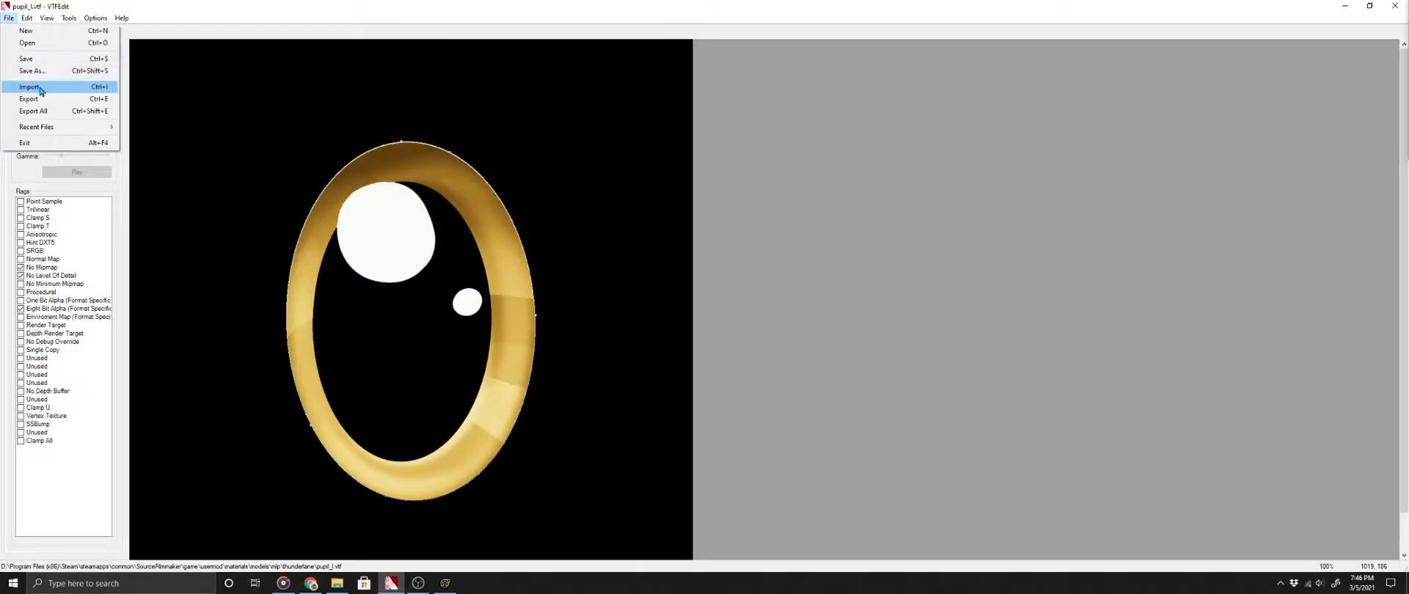
{"action": "left_click", "coordinate": [59, 99]}
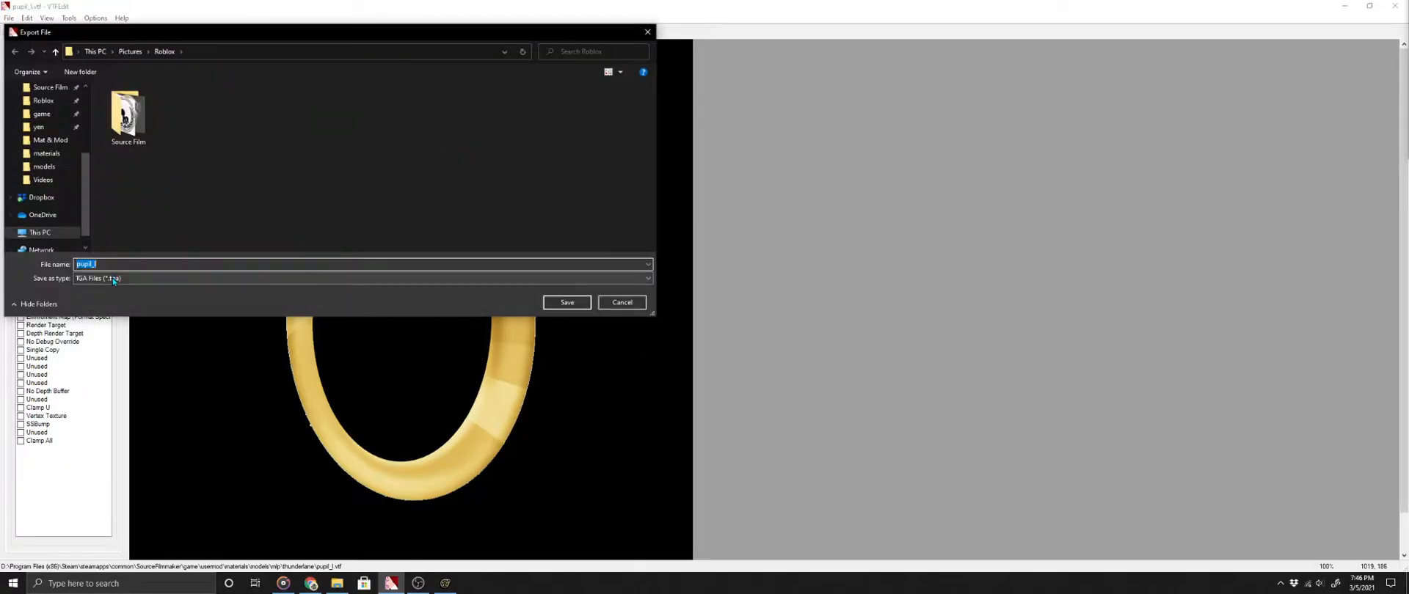
{"action": "key", "text": "Return"}
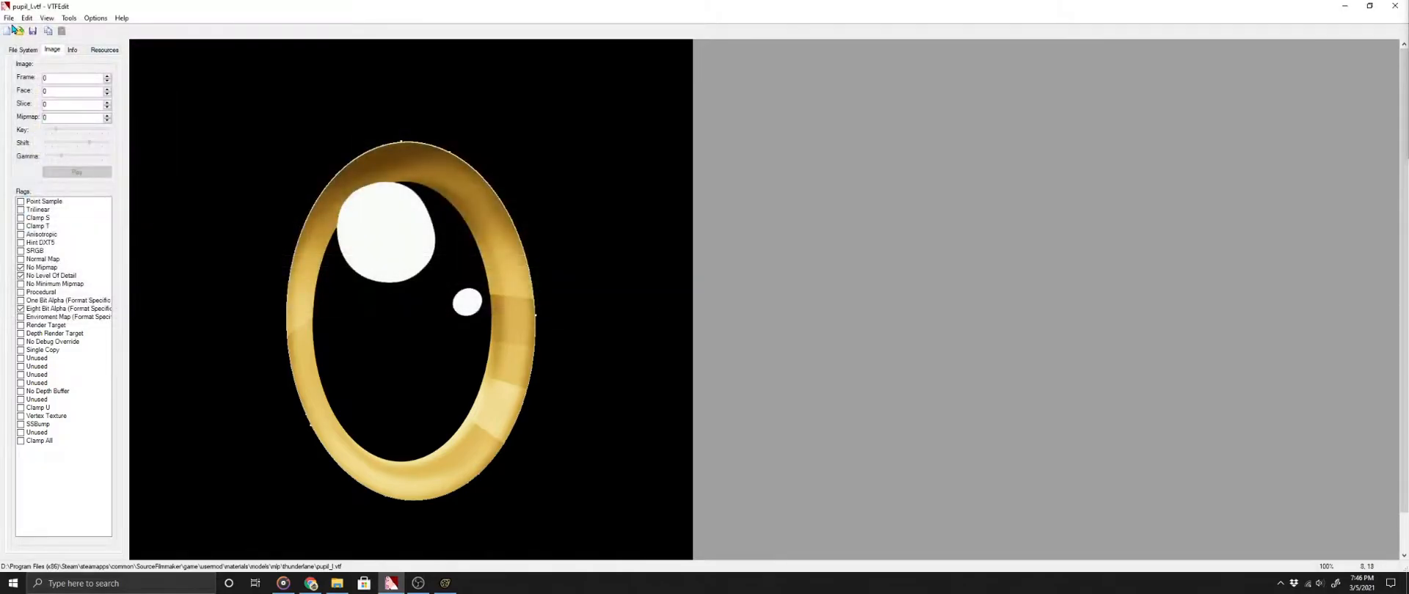
Save the pupil texture as a VTF file named eye test in the usermod/materials/yen folder.
{"action": "left_click", "coordinate": [9, 18]}
{"action": "left_click", "coordinate": [29, 71]}
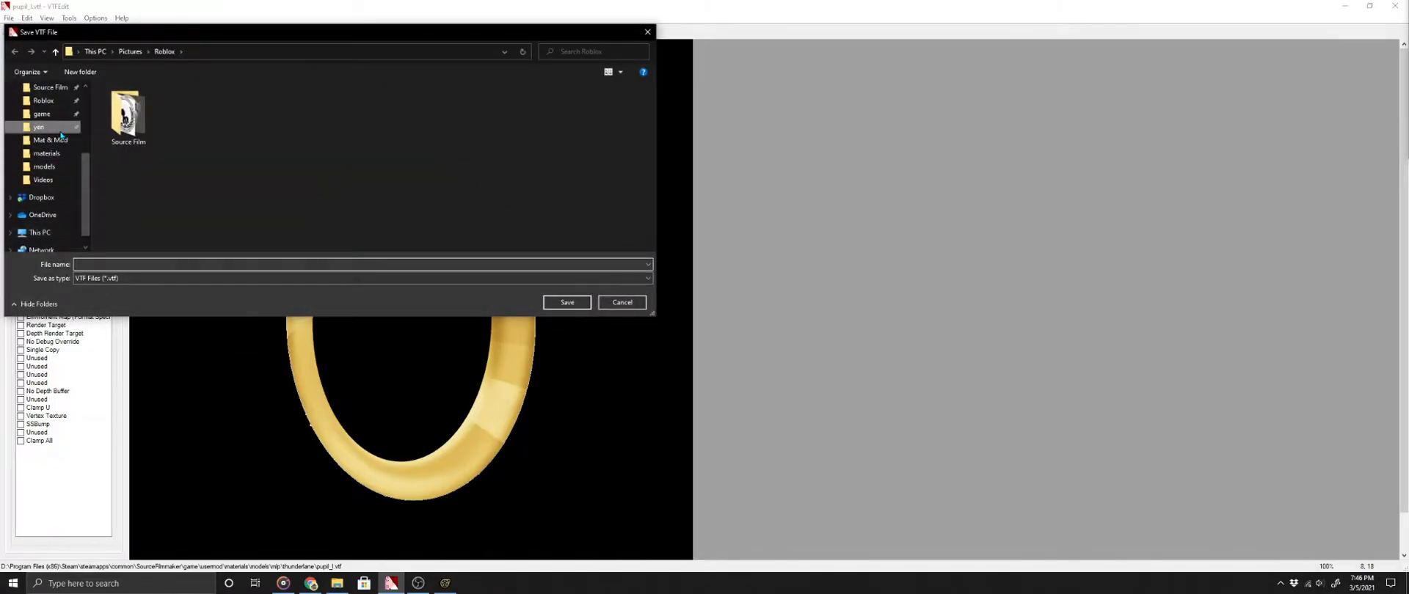
{"action": "left_click", "coordinate": [39, 127]}
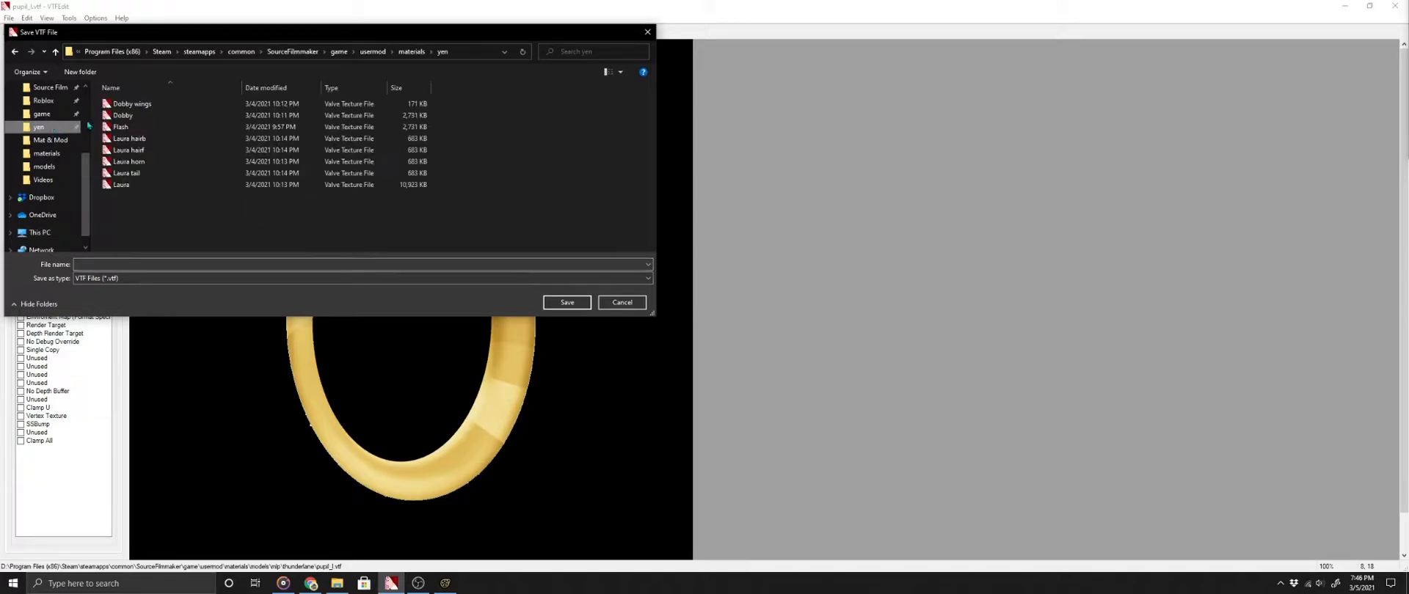
{"action": "left_click", "coordinate": [103, 266]}
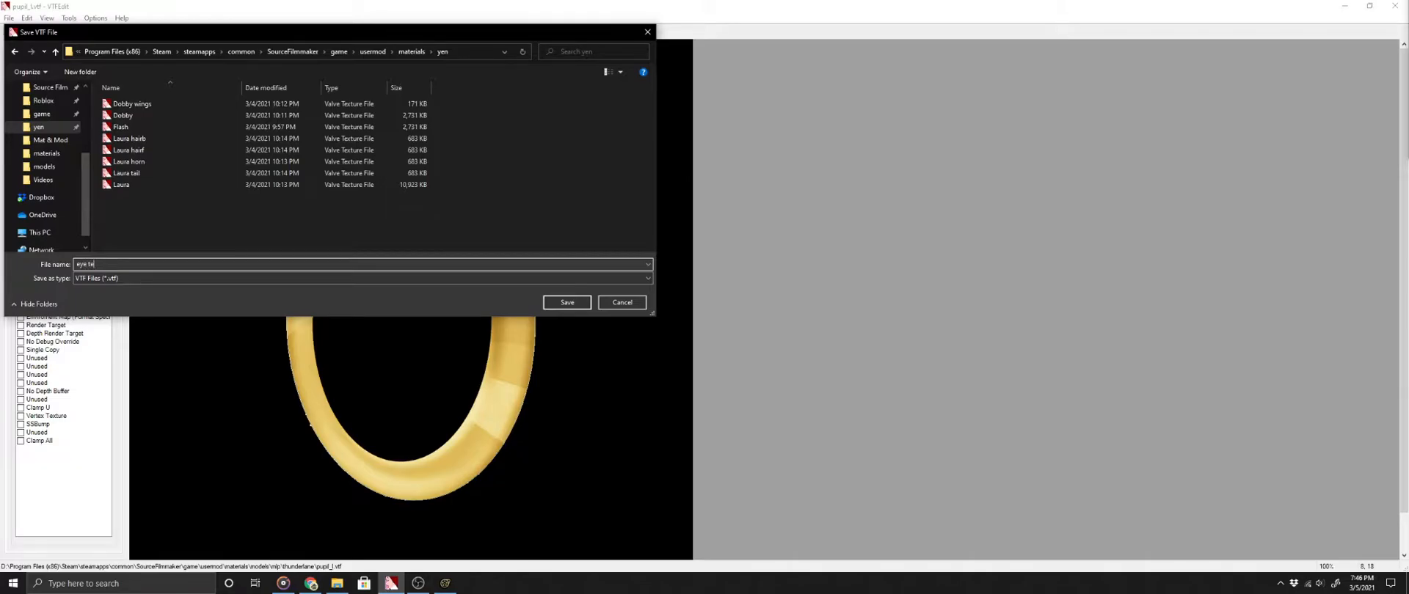
{"action": "key", "text": "Return"}
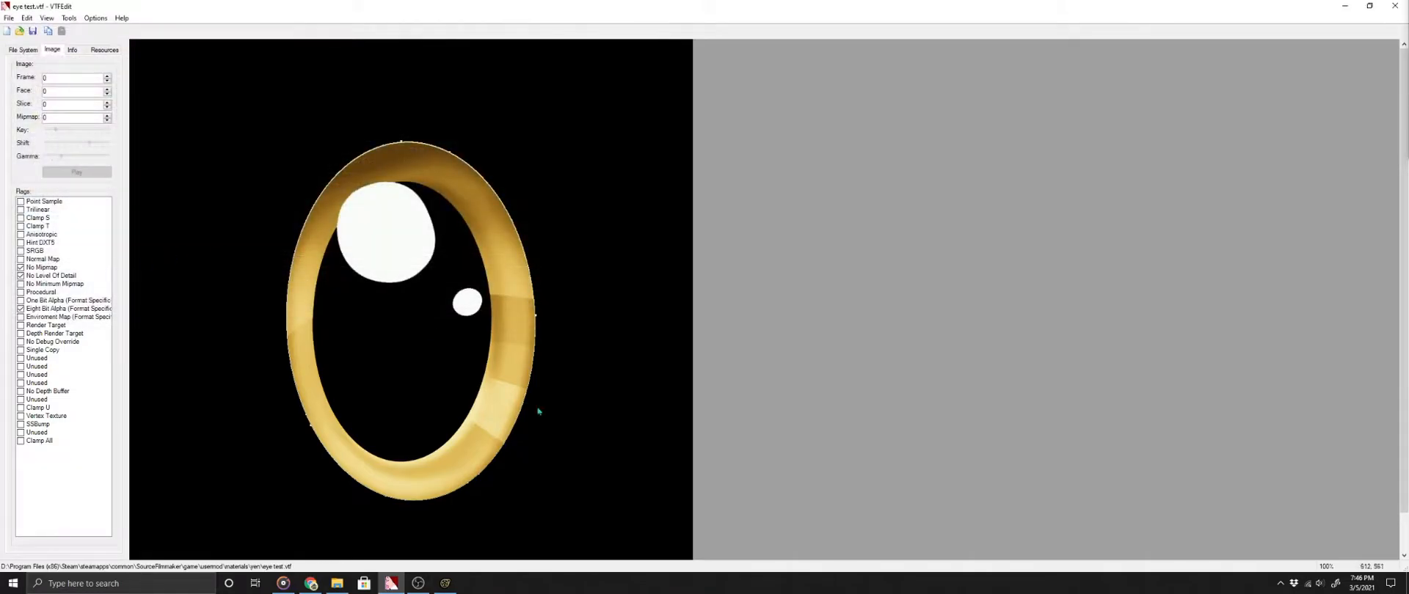
Switch to Source Filmmaker and add a string attribute named $iris to the eyeball_l material.
{"action": "left_click", "coordinate": [449, 584]}
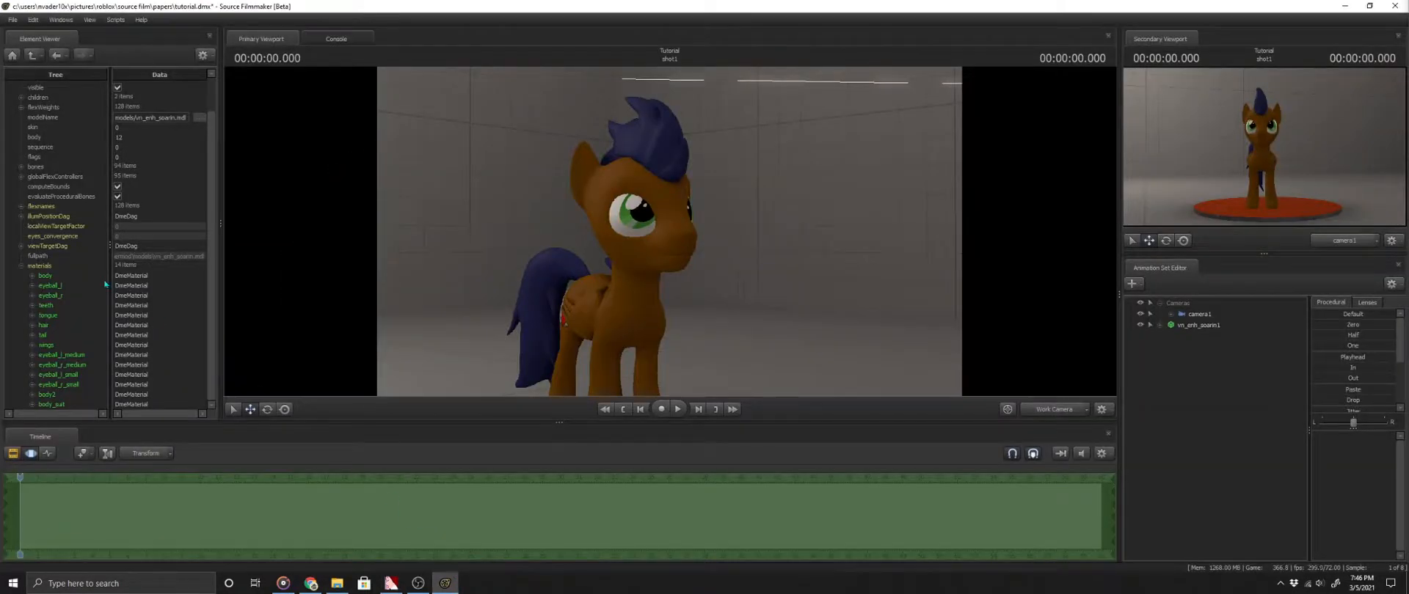
{"action": "double_click", "coordinate": [49, 287]}
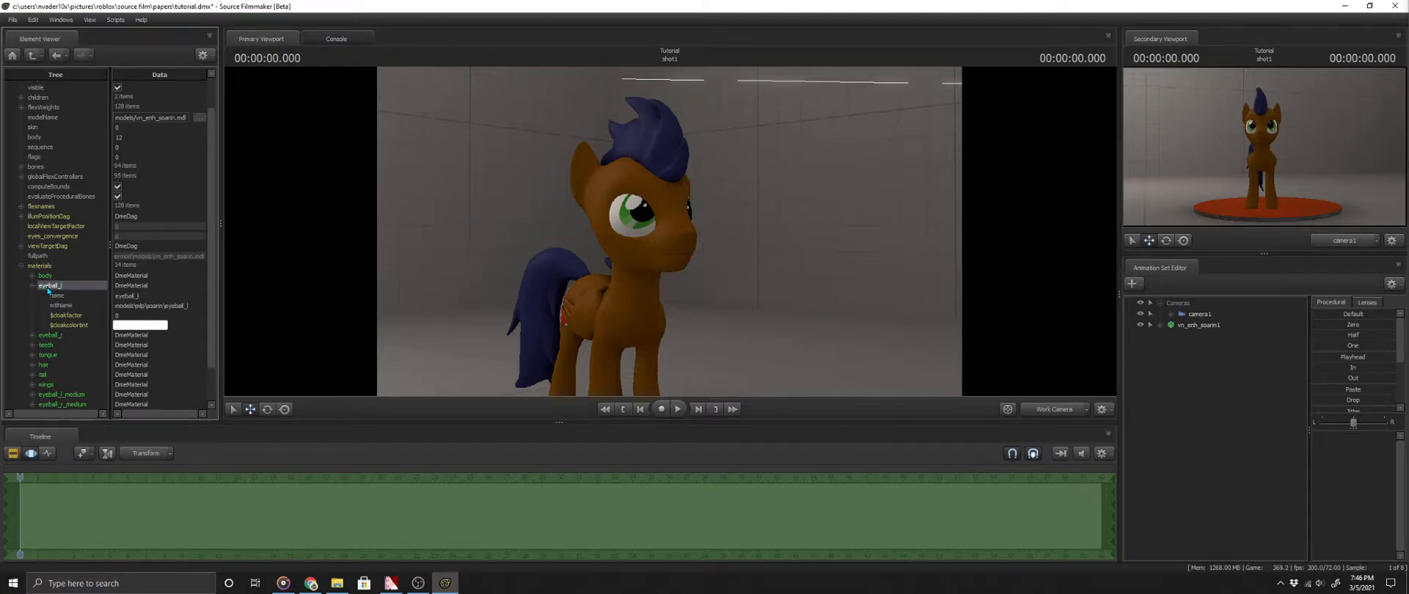
{"action": "right_click", "coordinate": [49, 286]}
{"action": "mouse_move", "coordinate": [88, 367]}
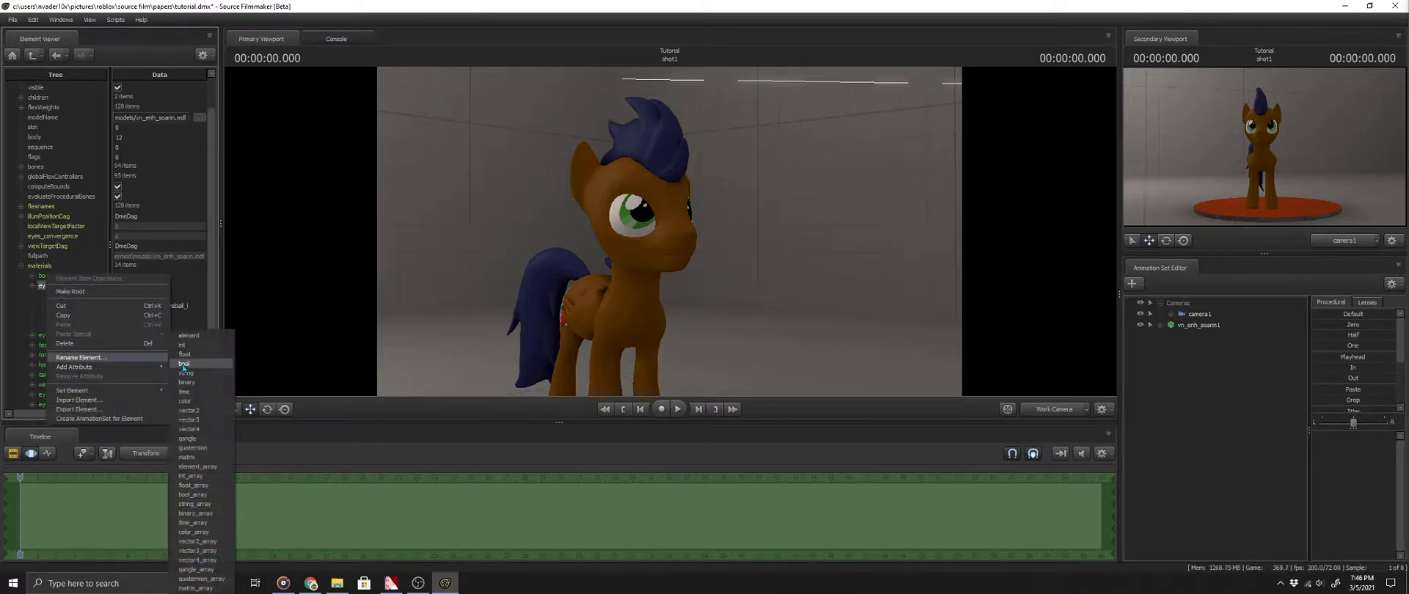
{"action": "left_click", "coordinate": [185, 373]}
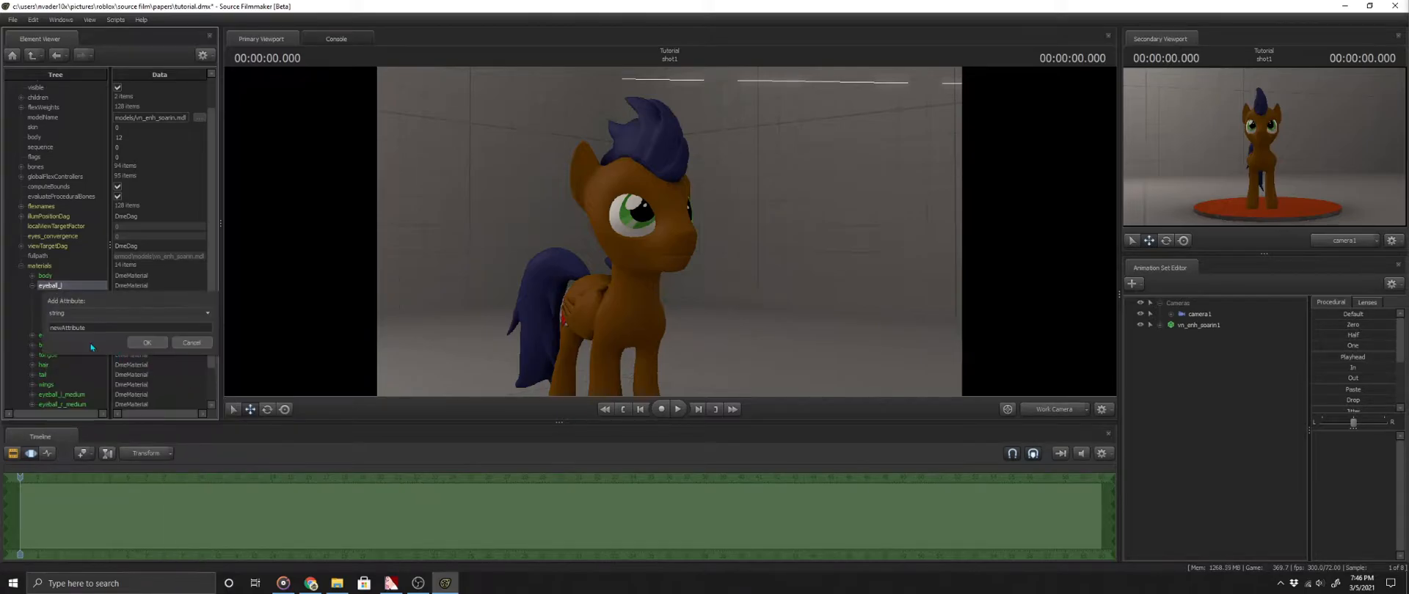
{"action": "left_click", "coordinate": [103, 329]}
{"action": "double_click", "coordinate": [109, 331]}
{"action": "type", "text": "s"}
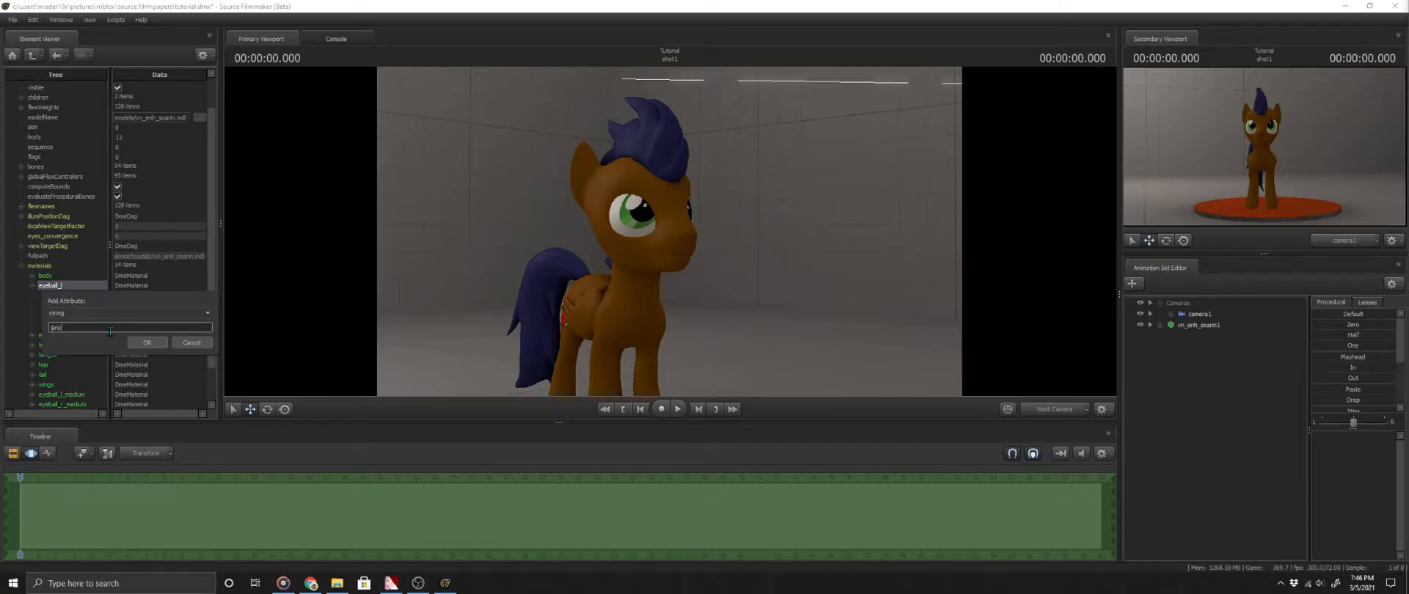
{"action": "key", "text": "Return"}
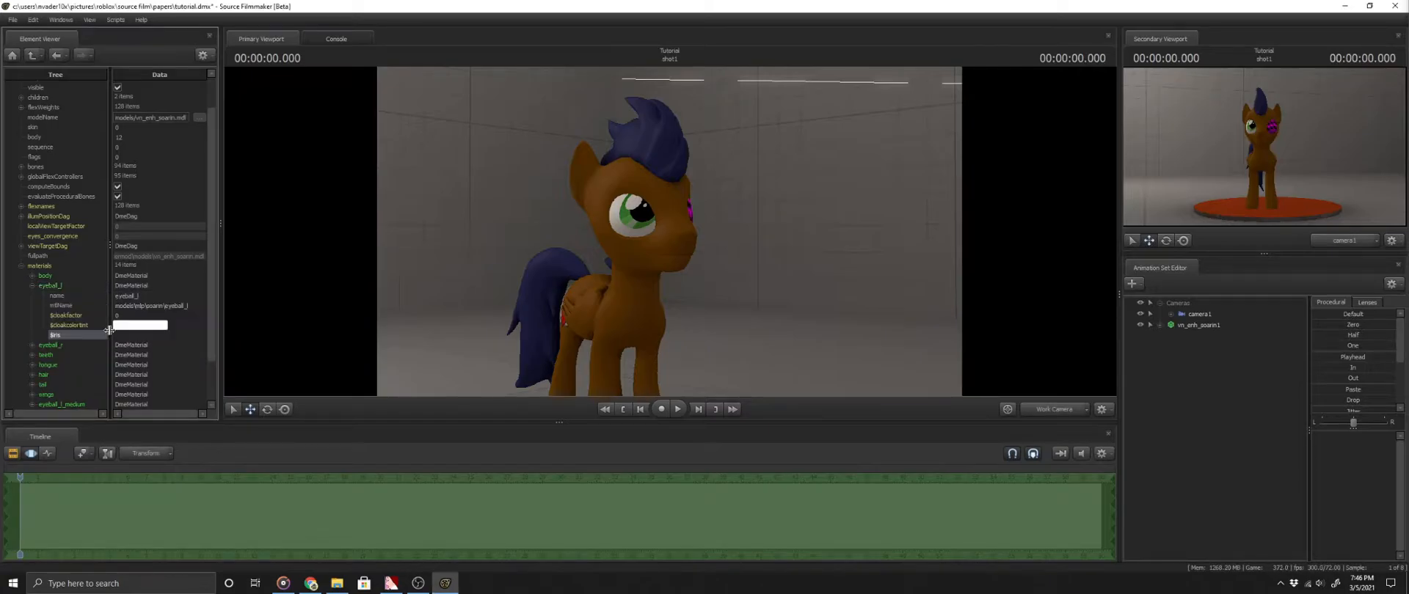
Set the eyeball_l material's $iris to yen/eye test with the affected eye in view.
{"action": "key", "text": "d"}
{"action": "left_click_drag", "start_coordinate": [775, 254], "coordinate": [304, 296]}
{"action": "key", "text": "w"}
{"action": "key", "text": "s"}
{"action": "key", "text": "s"}
{"action": "double_click", "coordinate": [135, 335]}
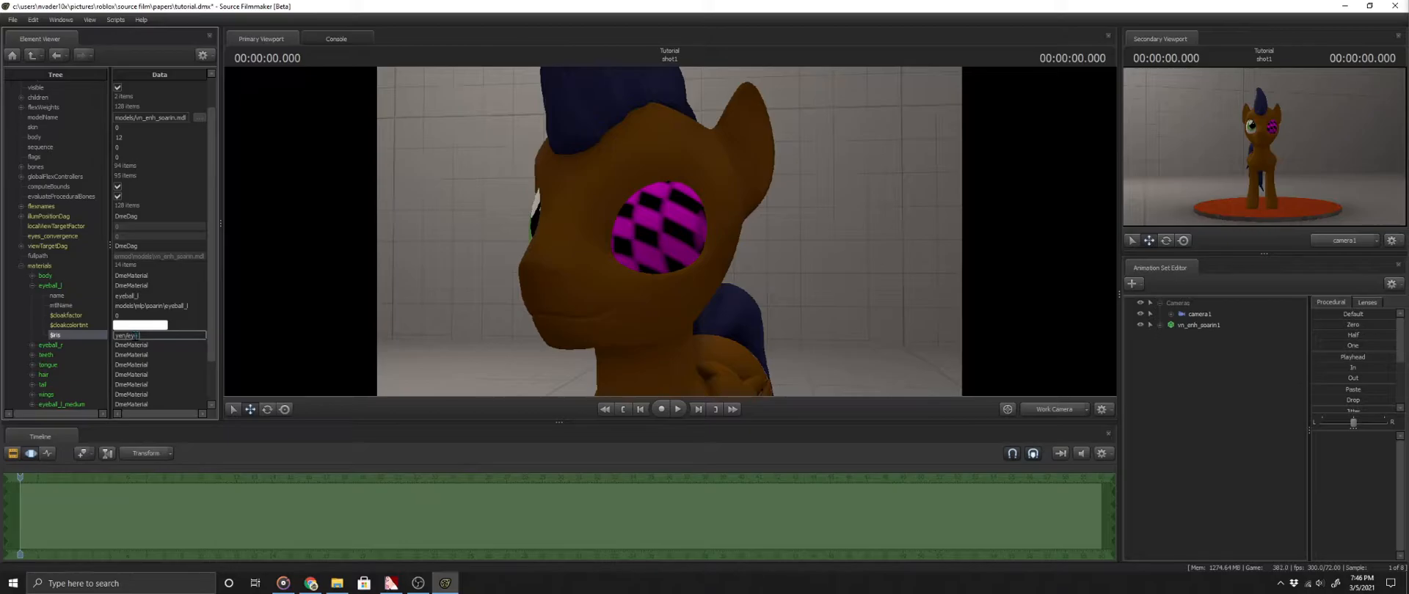
{"action": "key", "text": "Return"}
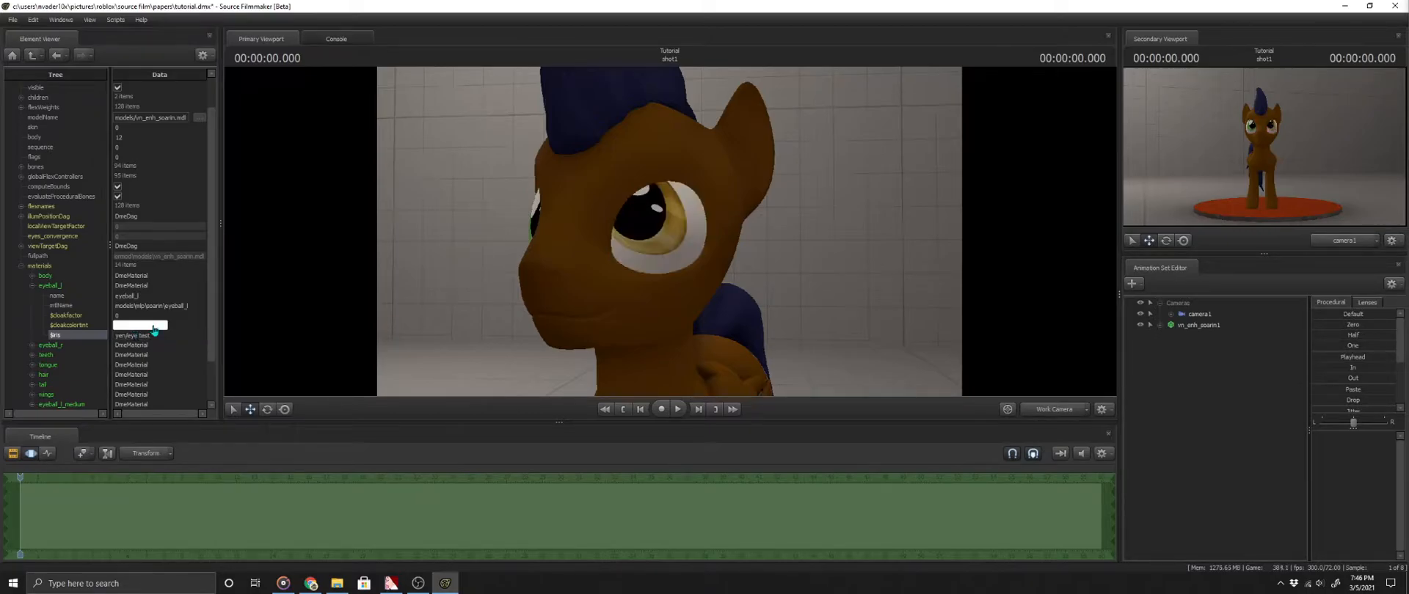
Compare the retextured eye with the other eye from the front of the pony's face.
{"action": "left_click_drag", "start_coordinate": [632, 206], "coordinate": [752, 186]}
{"action": "key", "text": "a"}
{"action": "key", "text": "s"}
{"action": "key", "text": "s"}
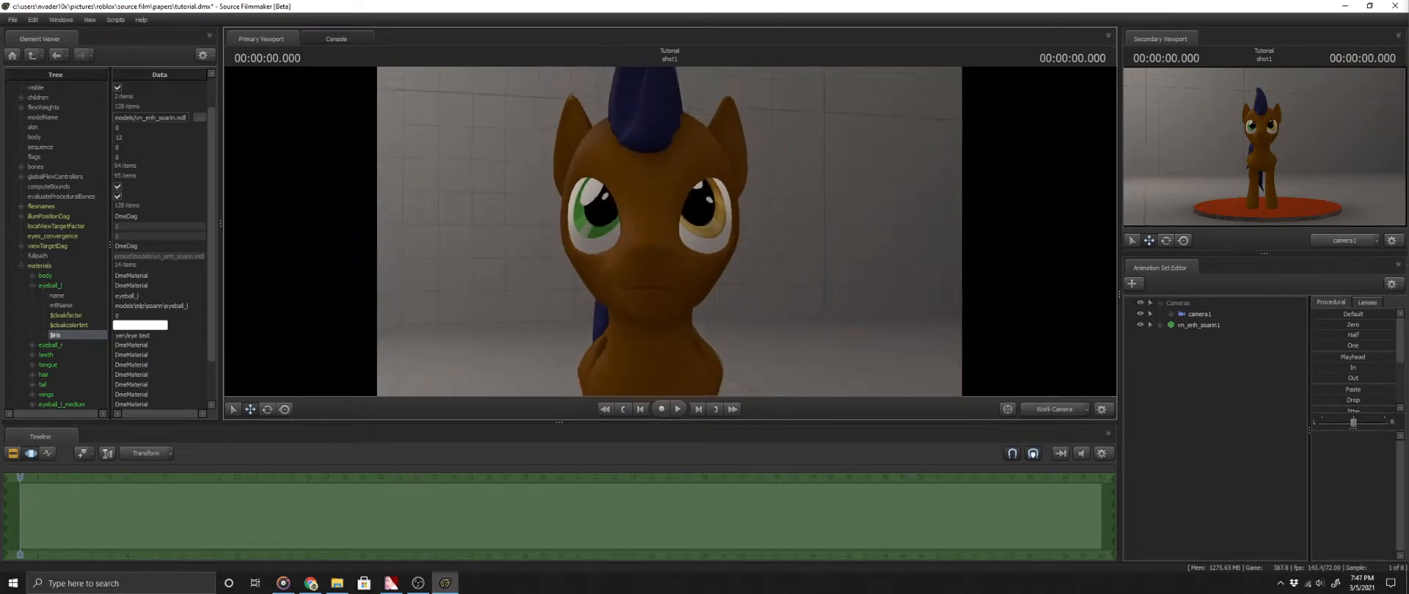